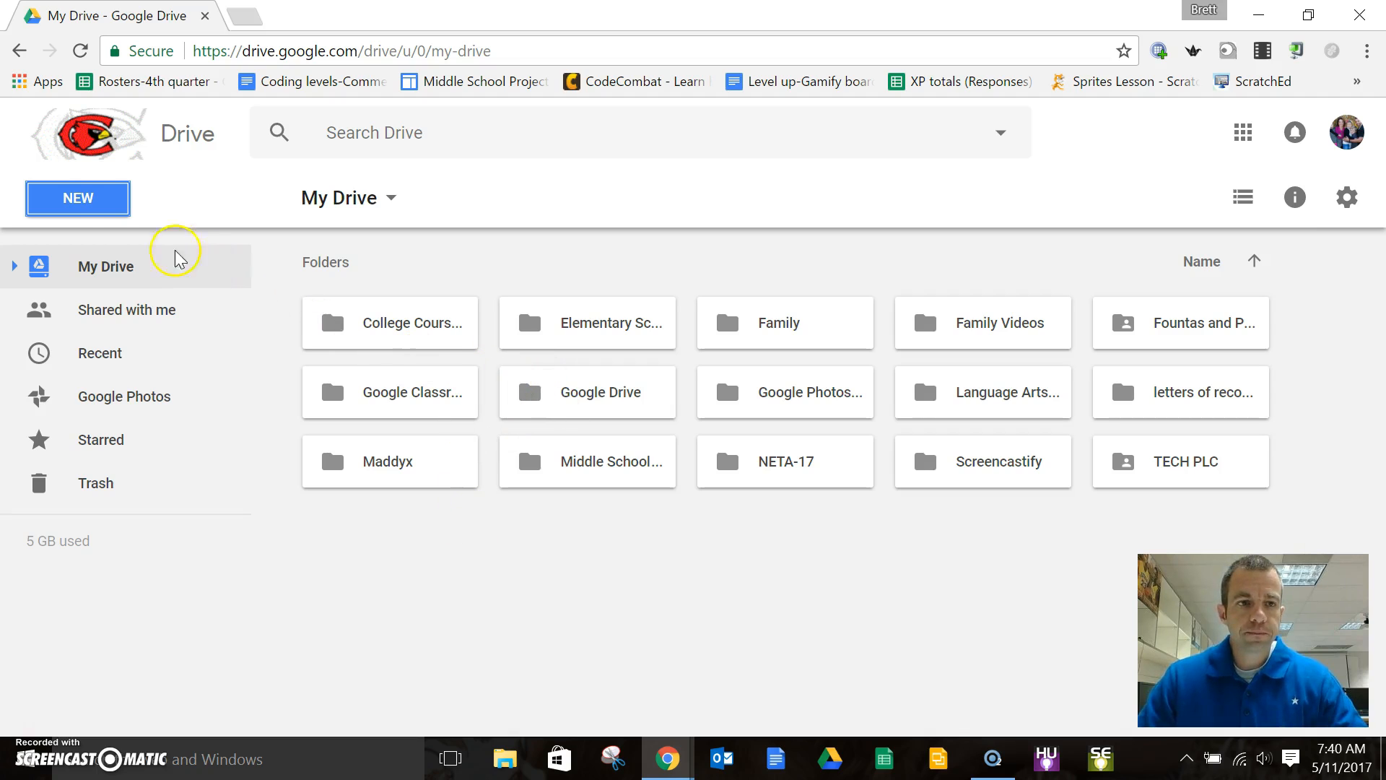
Create a new blank Google Form in My Drive.
left_click(93, 202)
mouse_move(119, 493)
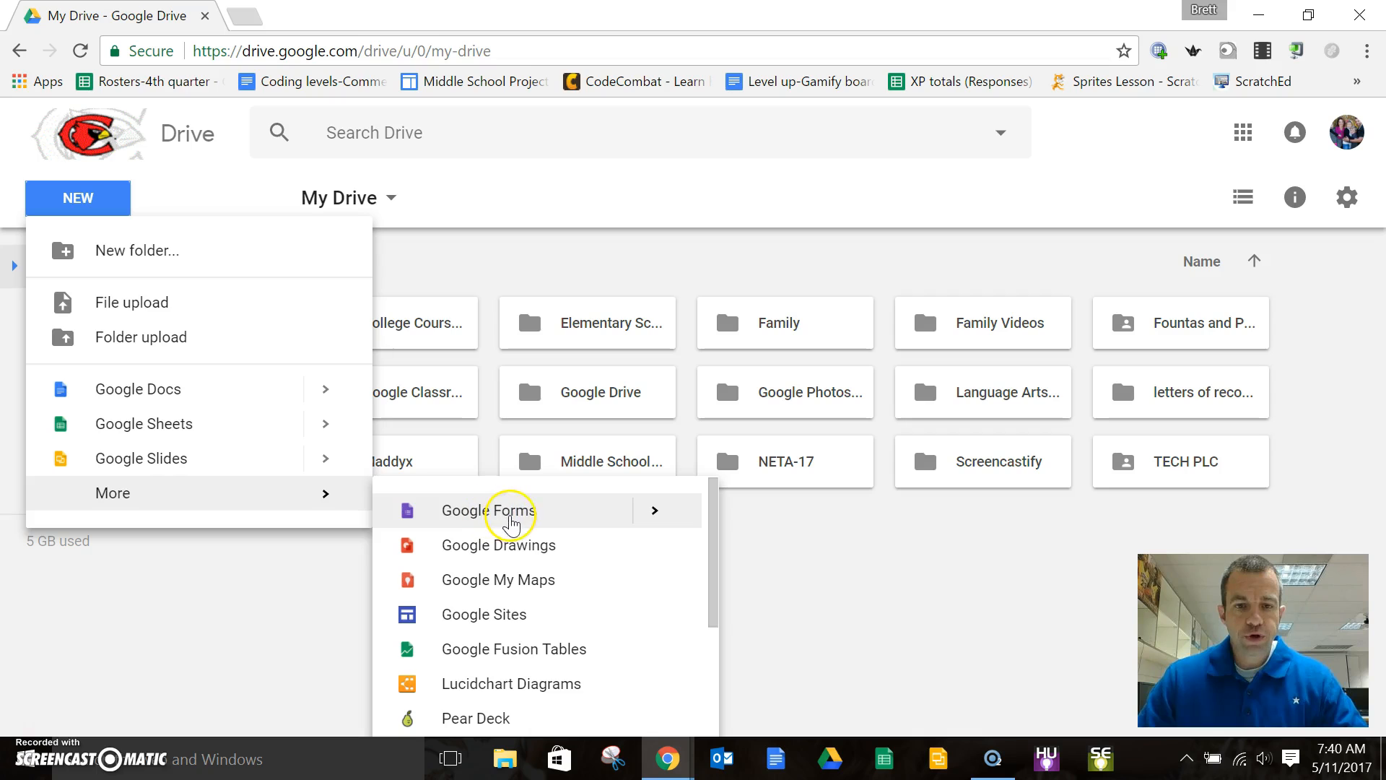
mouse_move(654, 518)
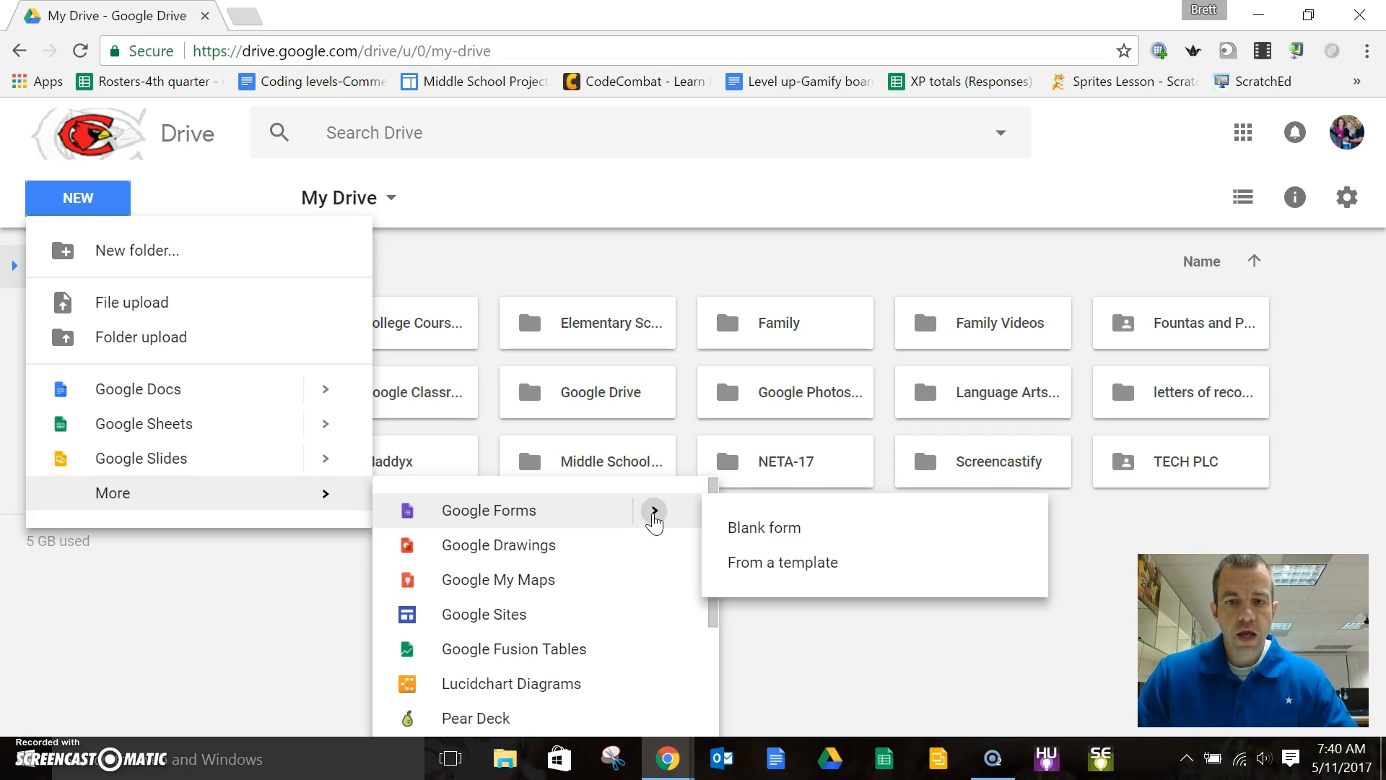
left_click(771, 559)
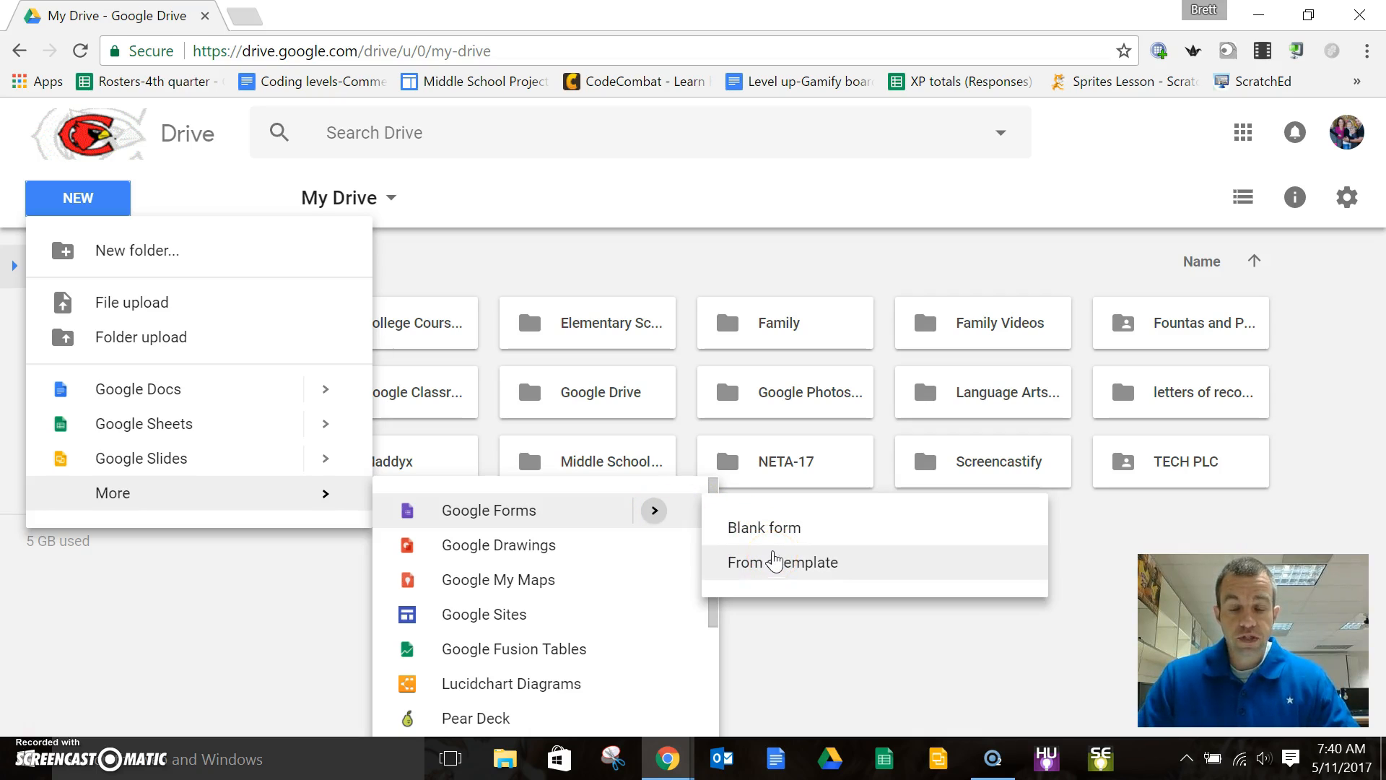
left_click(772, 529)
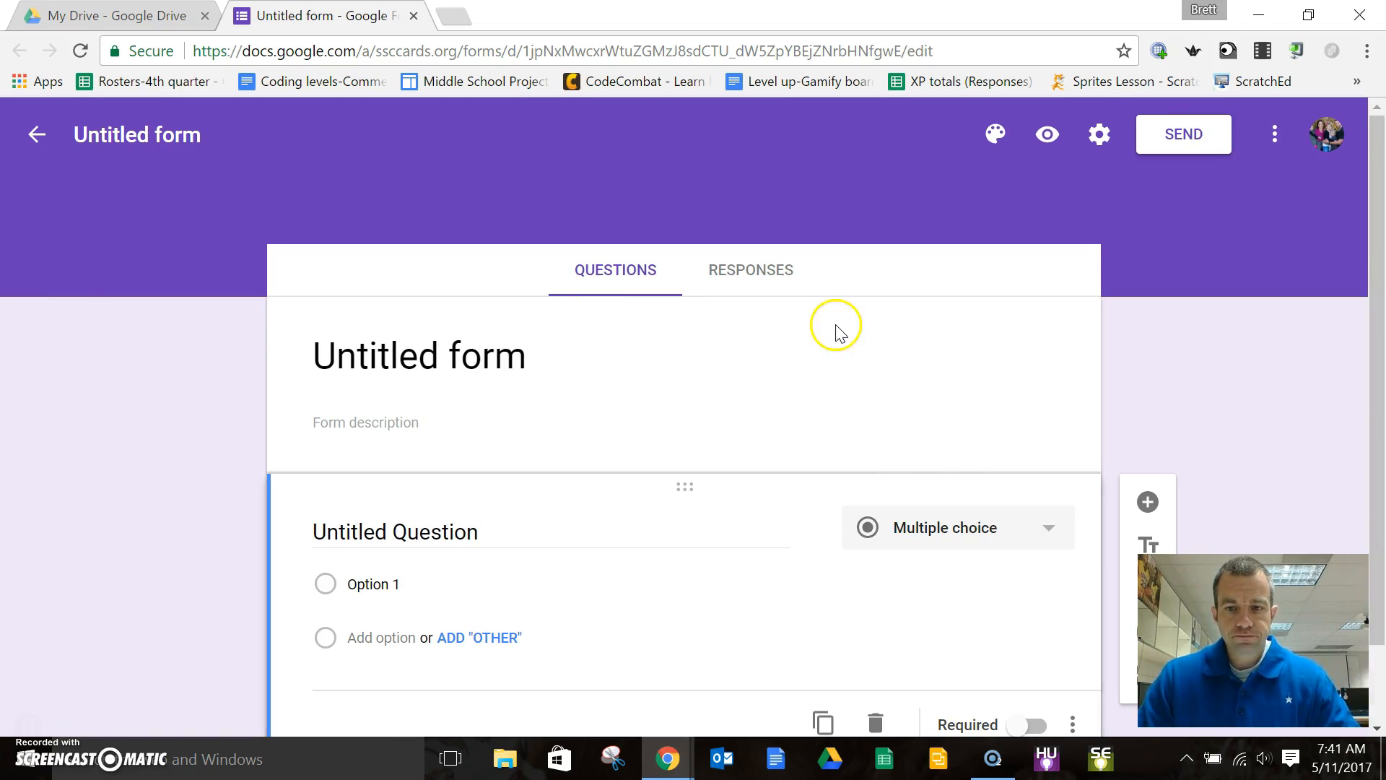
left_click(1049, 536)
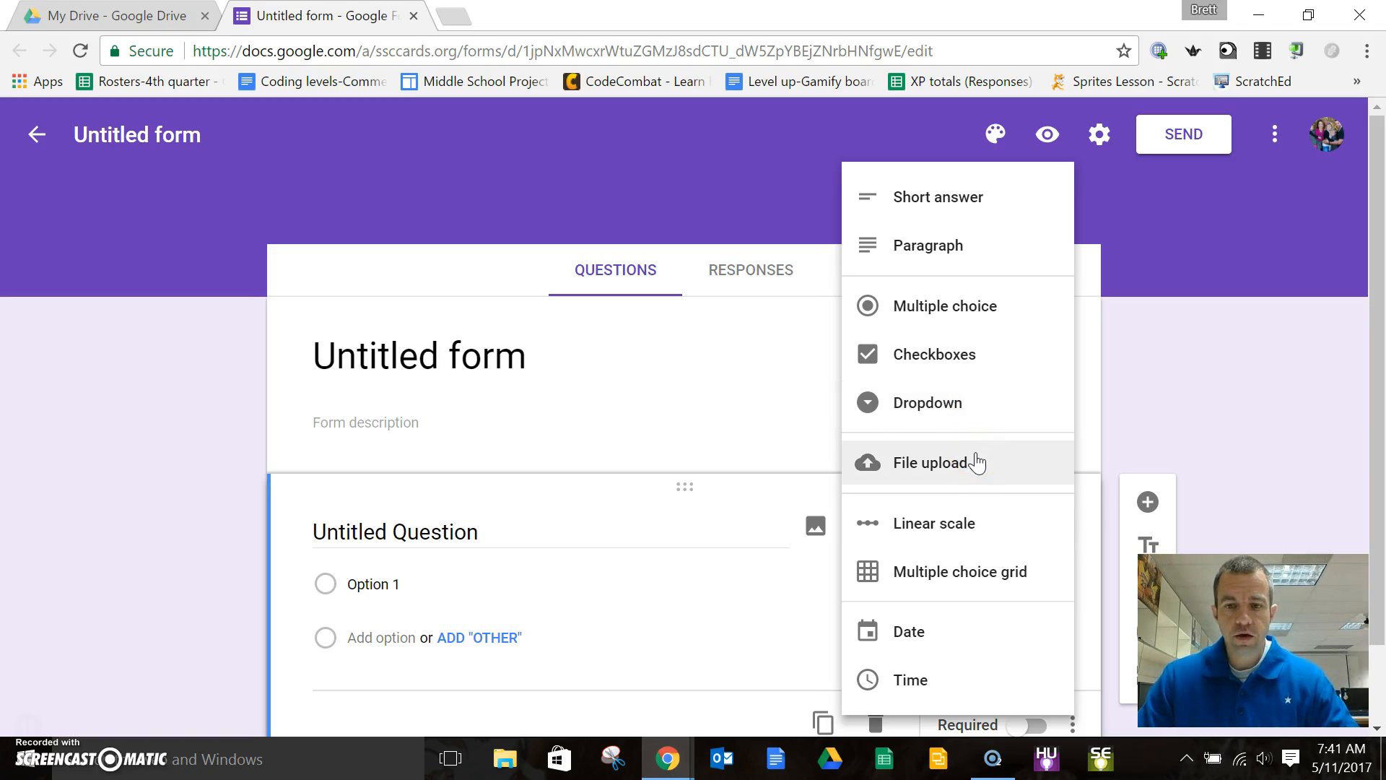
left_click(964, 527)
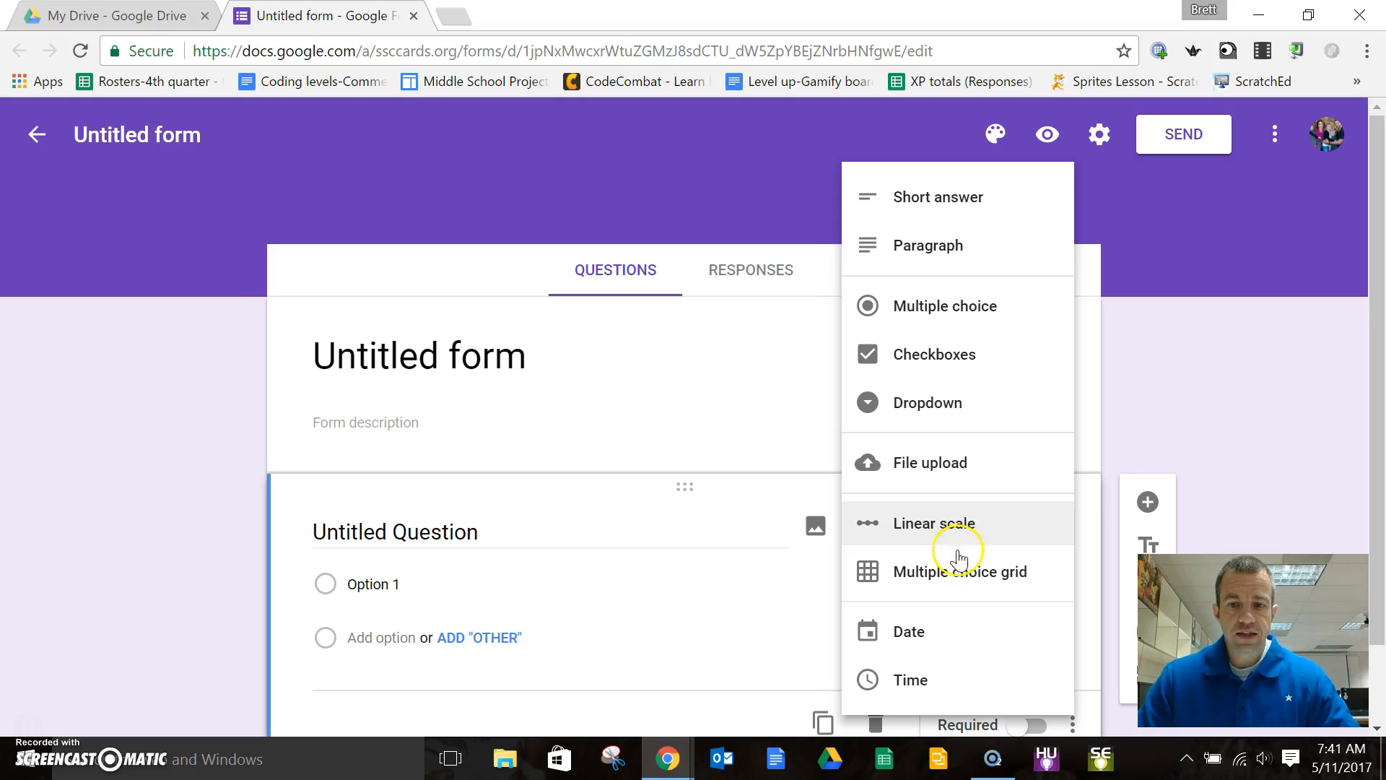
left_click(959, 584)
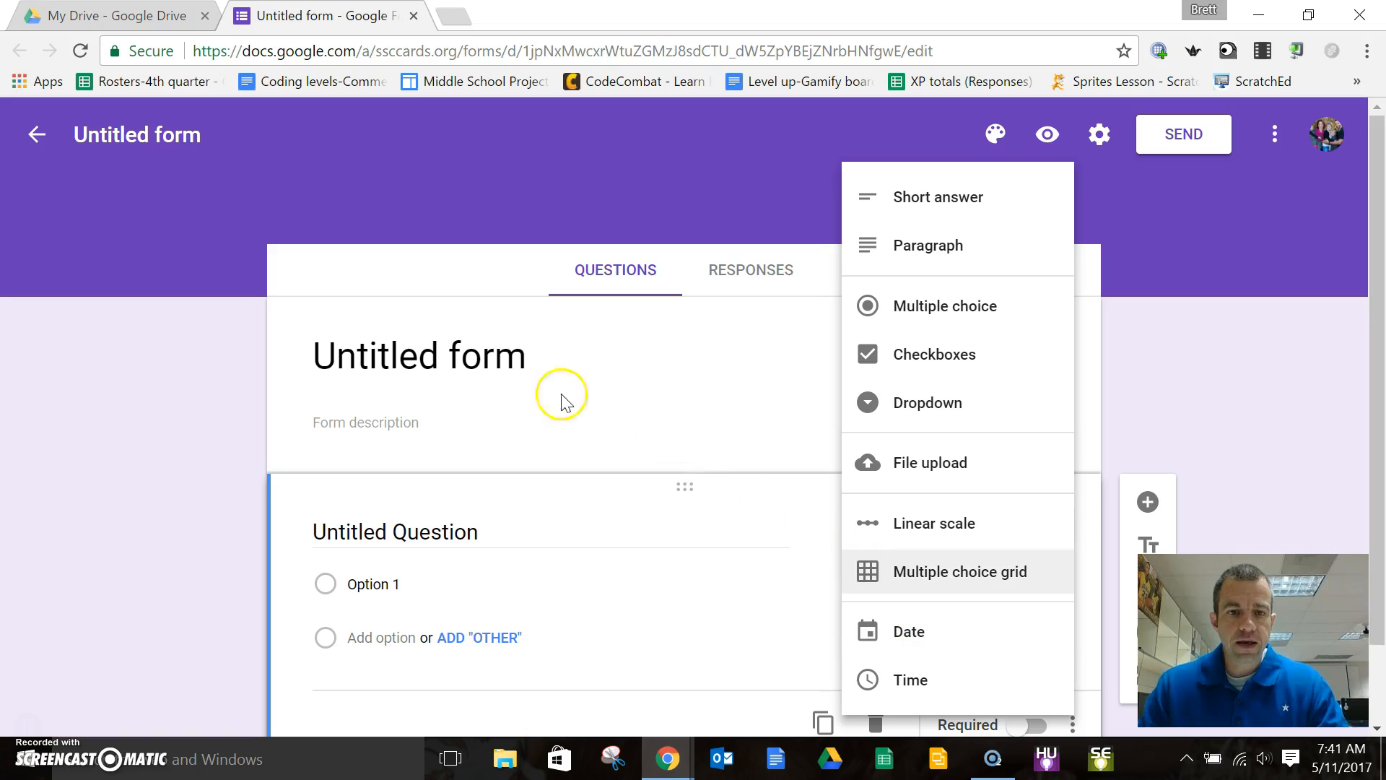
left_click(184, 358)
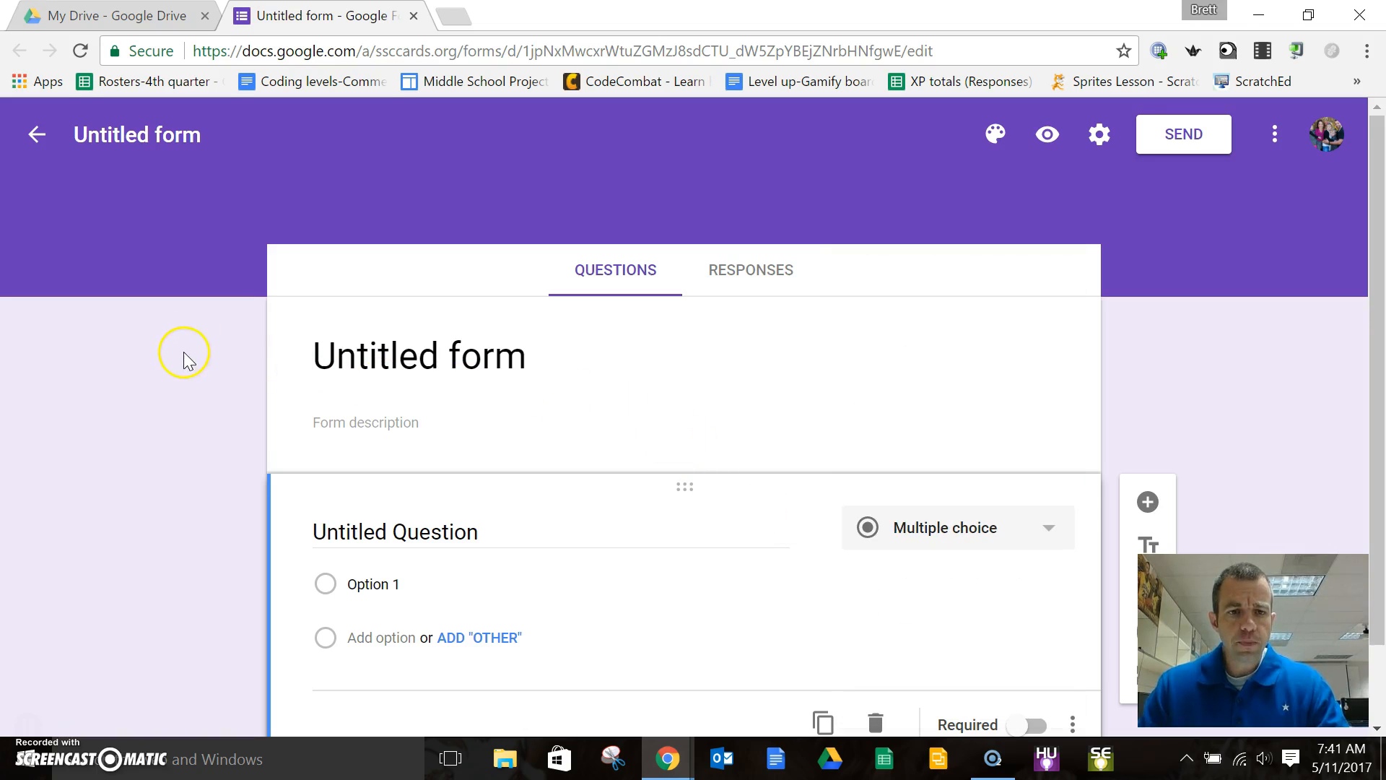
Title the form "Computer Science part I" and give the form file the same name.
left_click(455, 357)
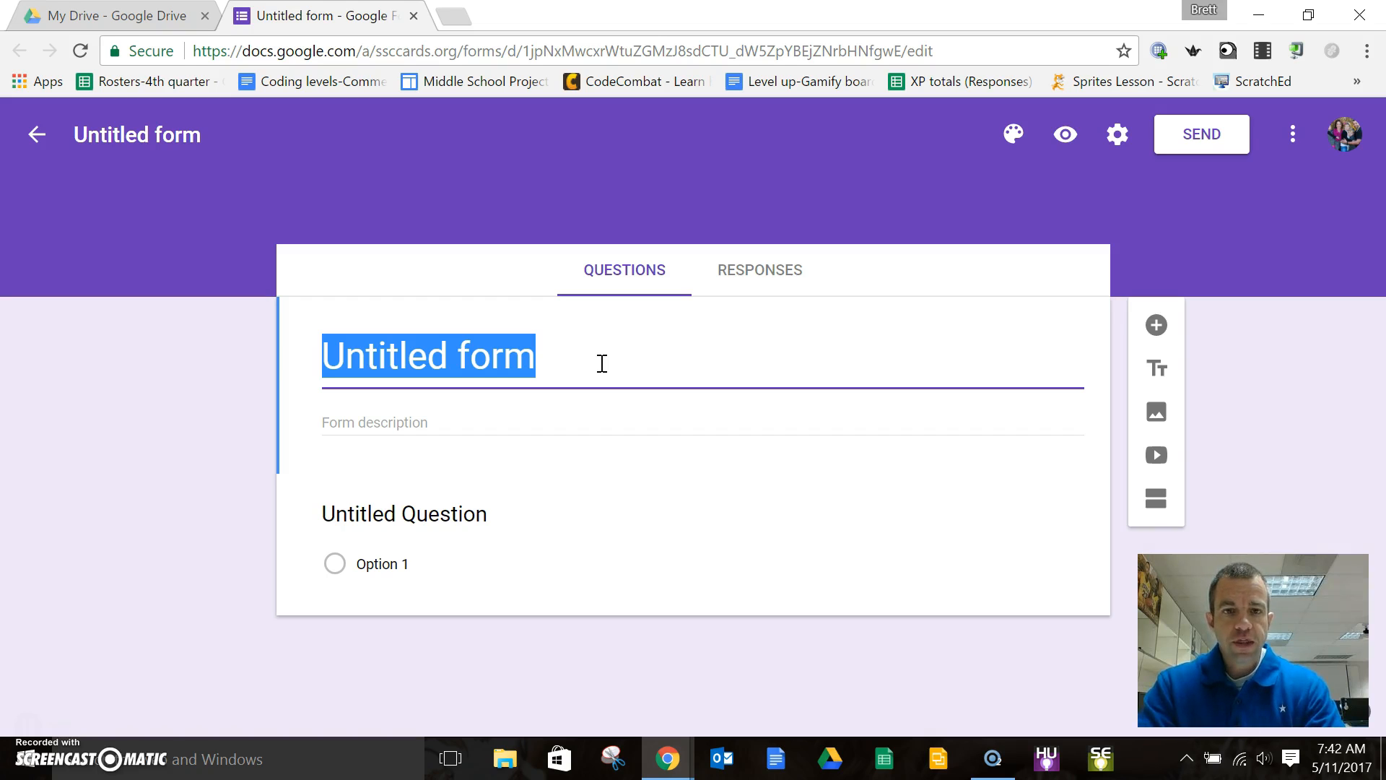
type("Com")
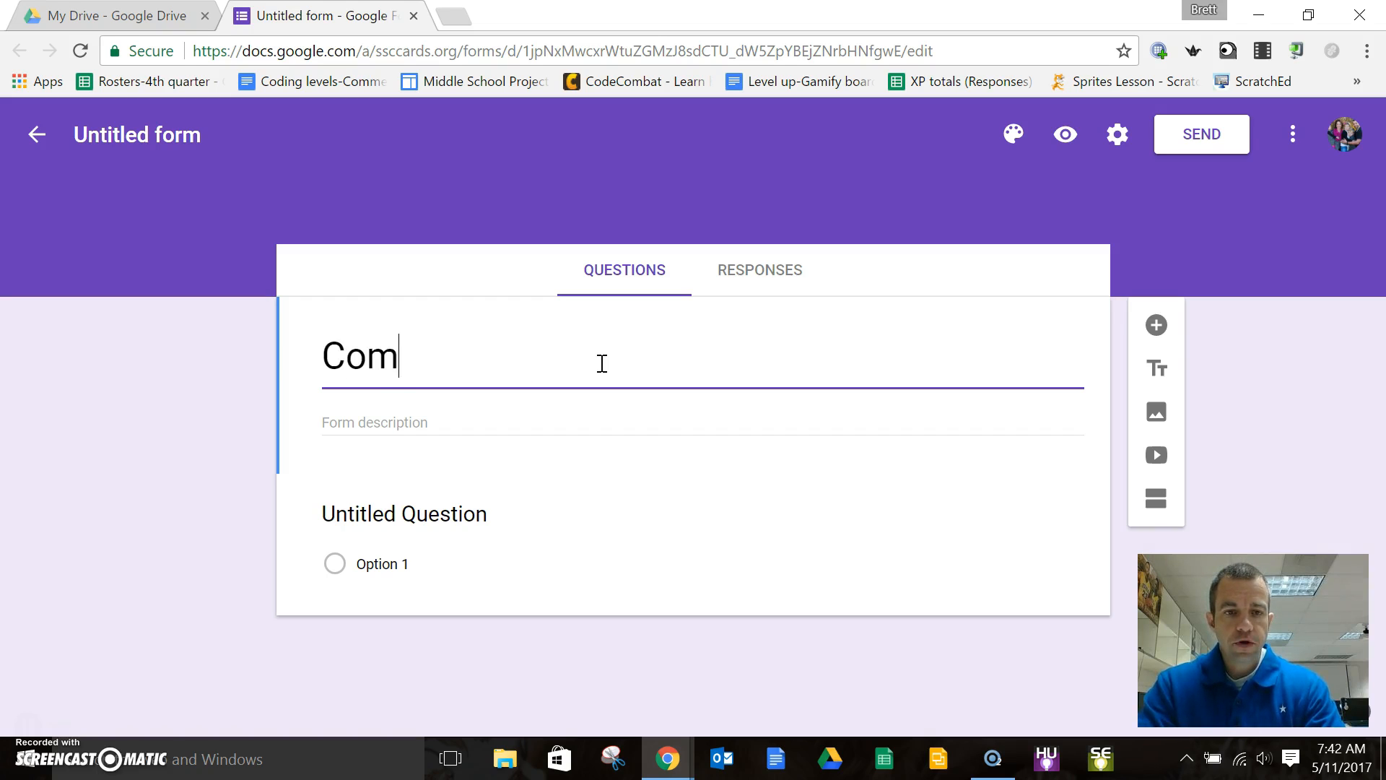
type("puter Science")
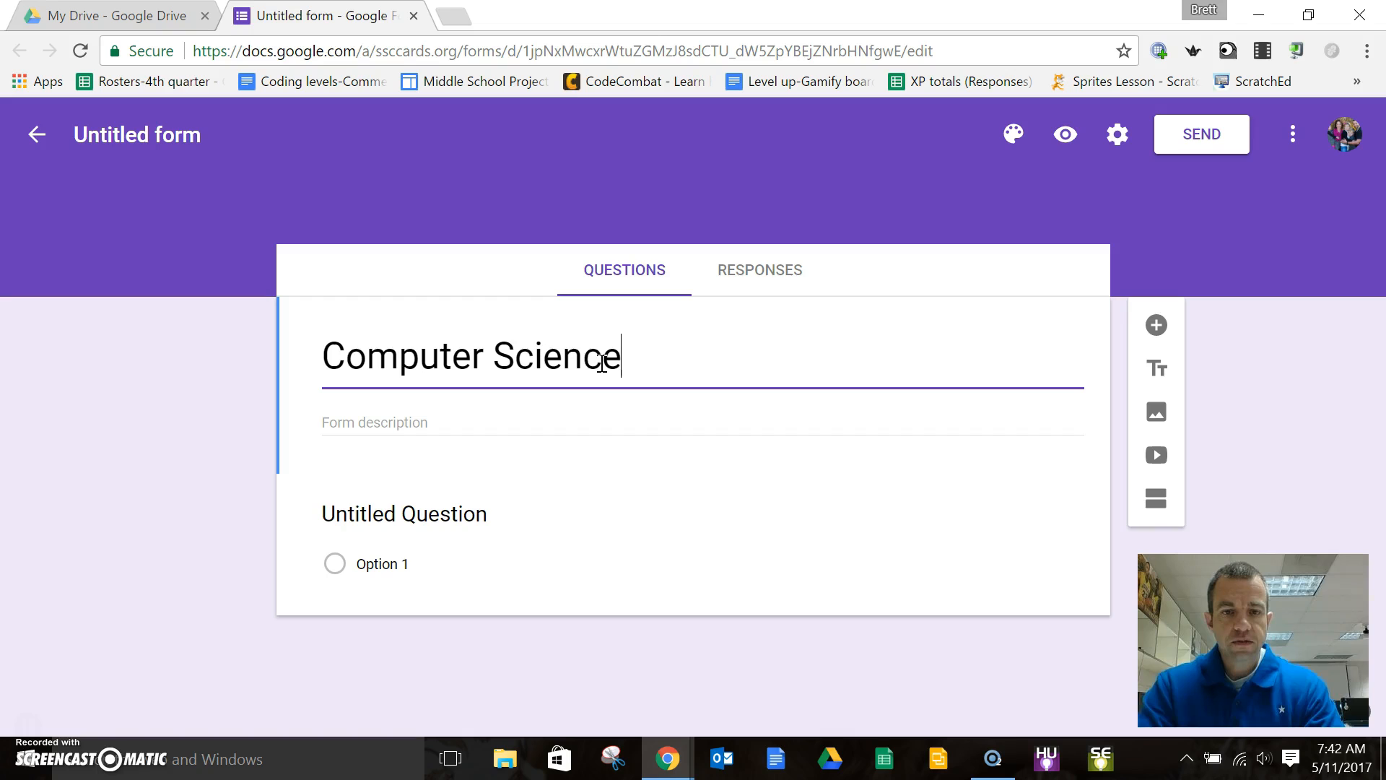
type(" part I")
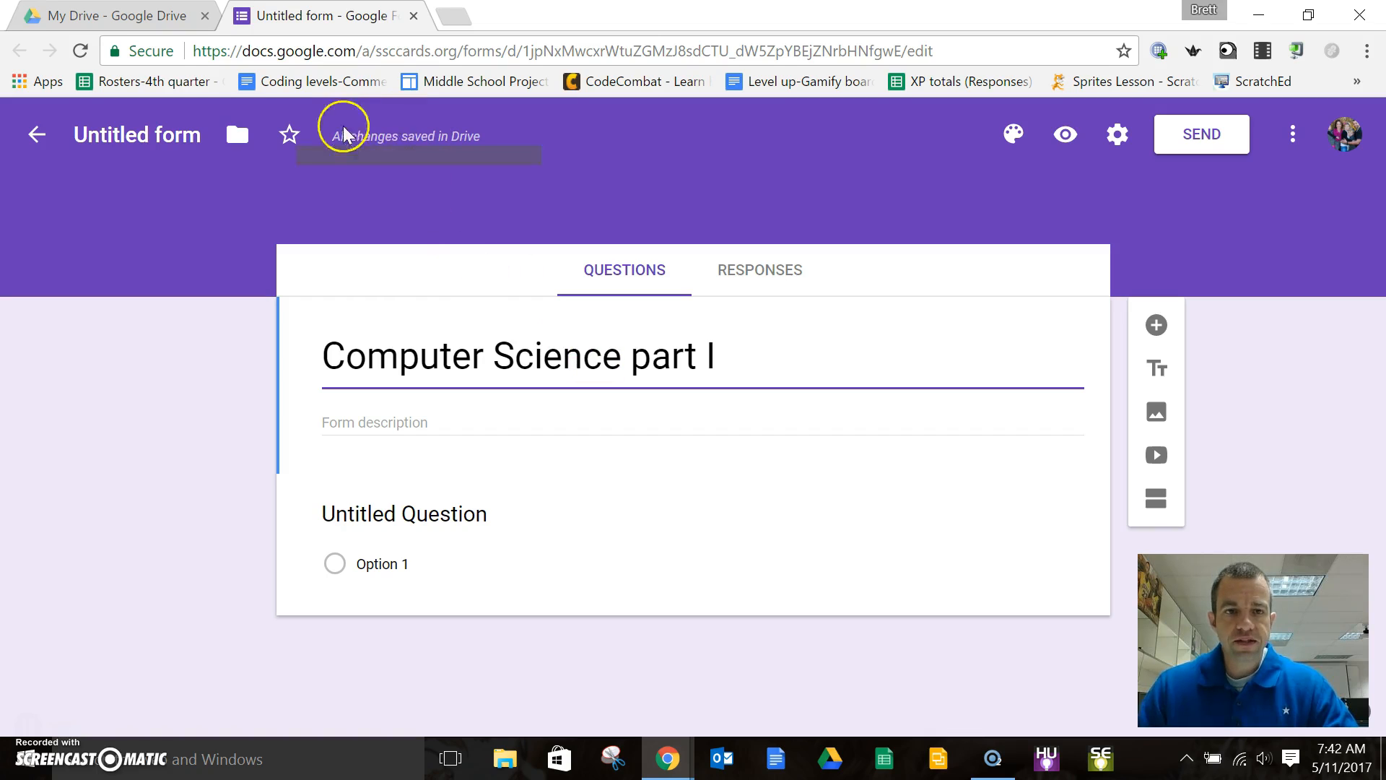
left_click(383, 326)
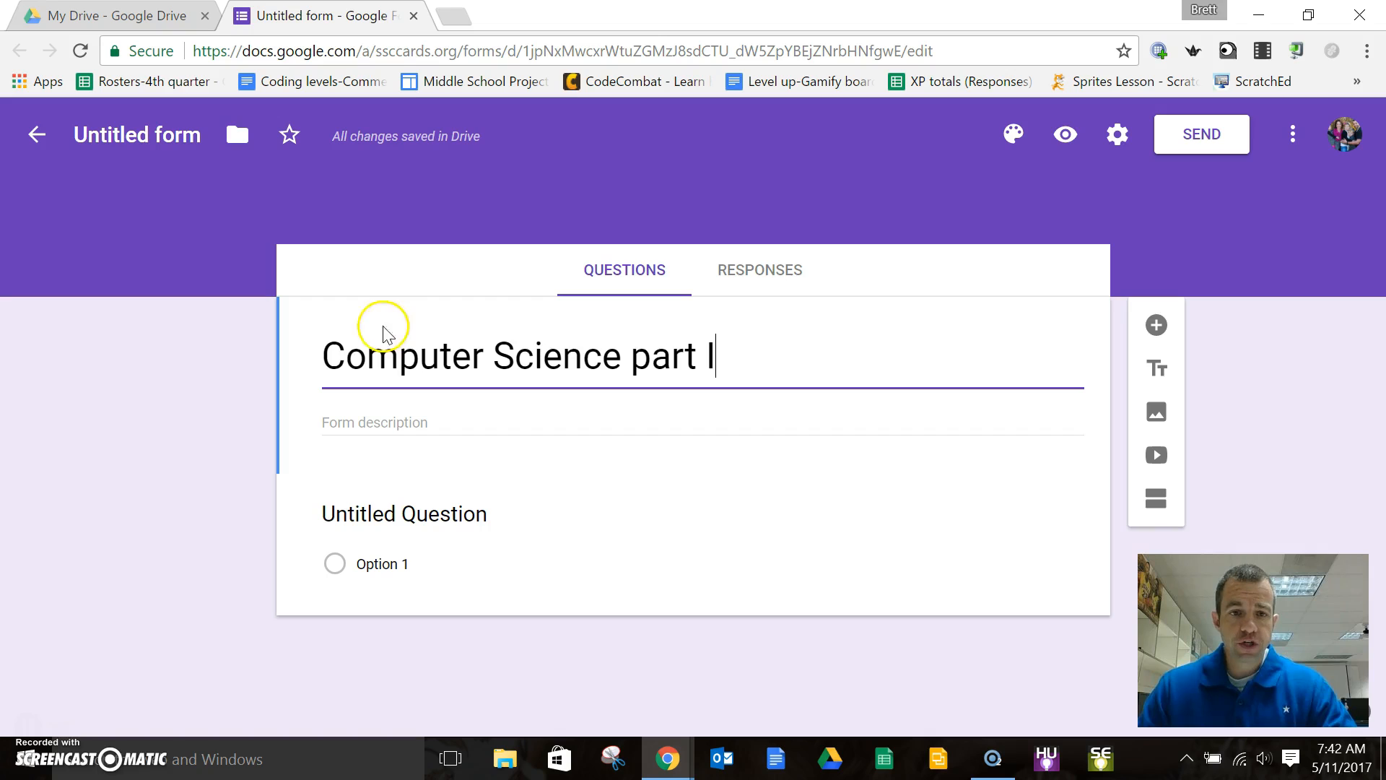
left_click(185, 362)
left_click(152, 136)
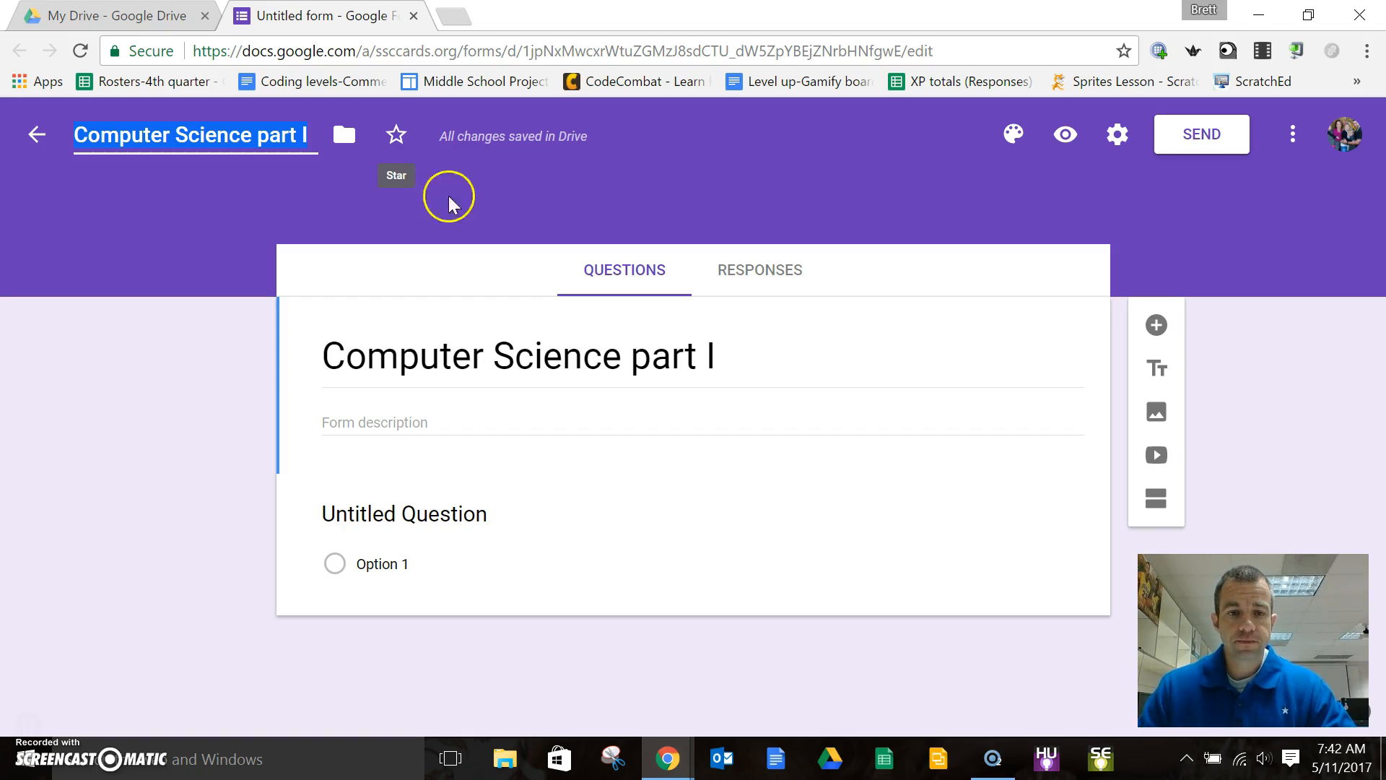
Enter "Please take your time." as the form description and dismiss the Java update notification.
left_click(459, 418)
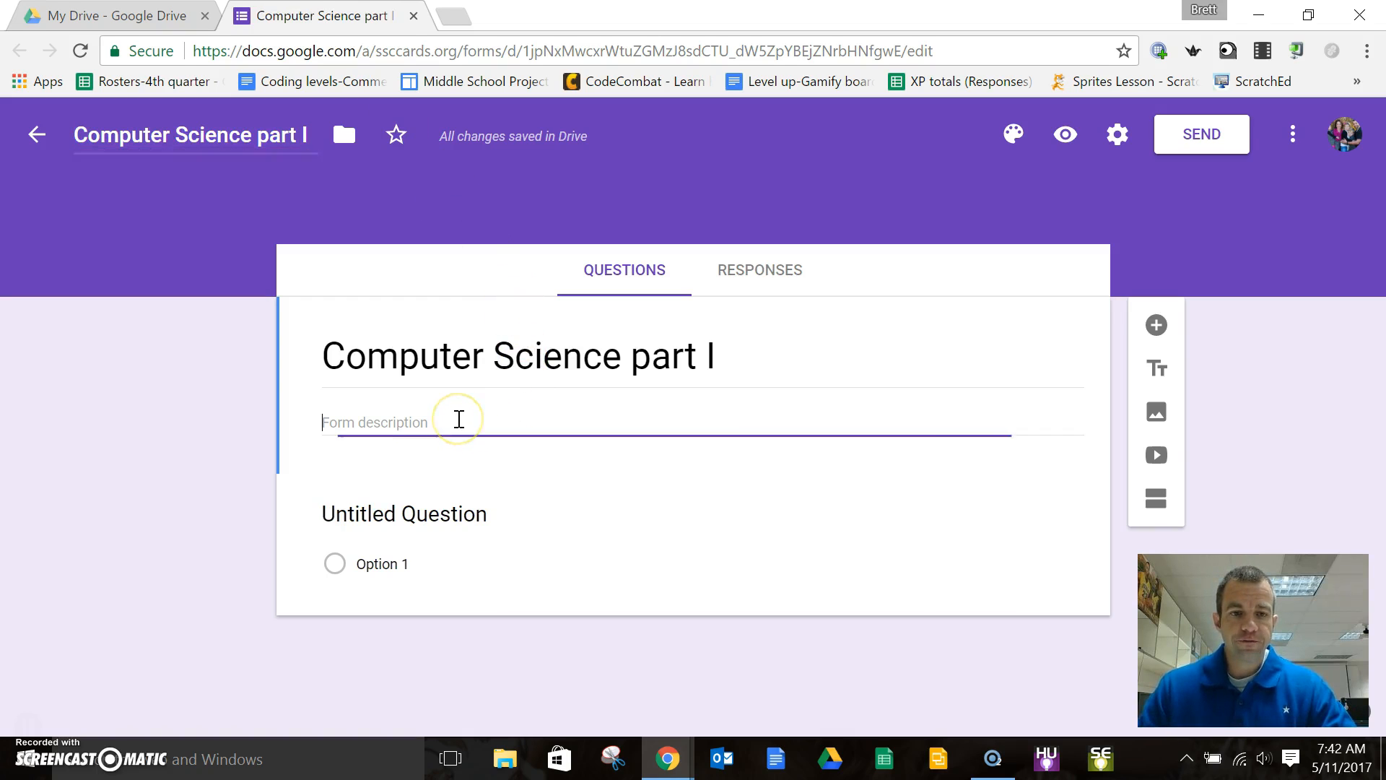
type("Please")
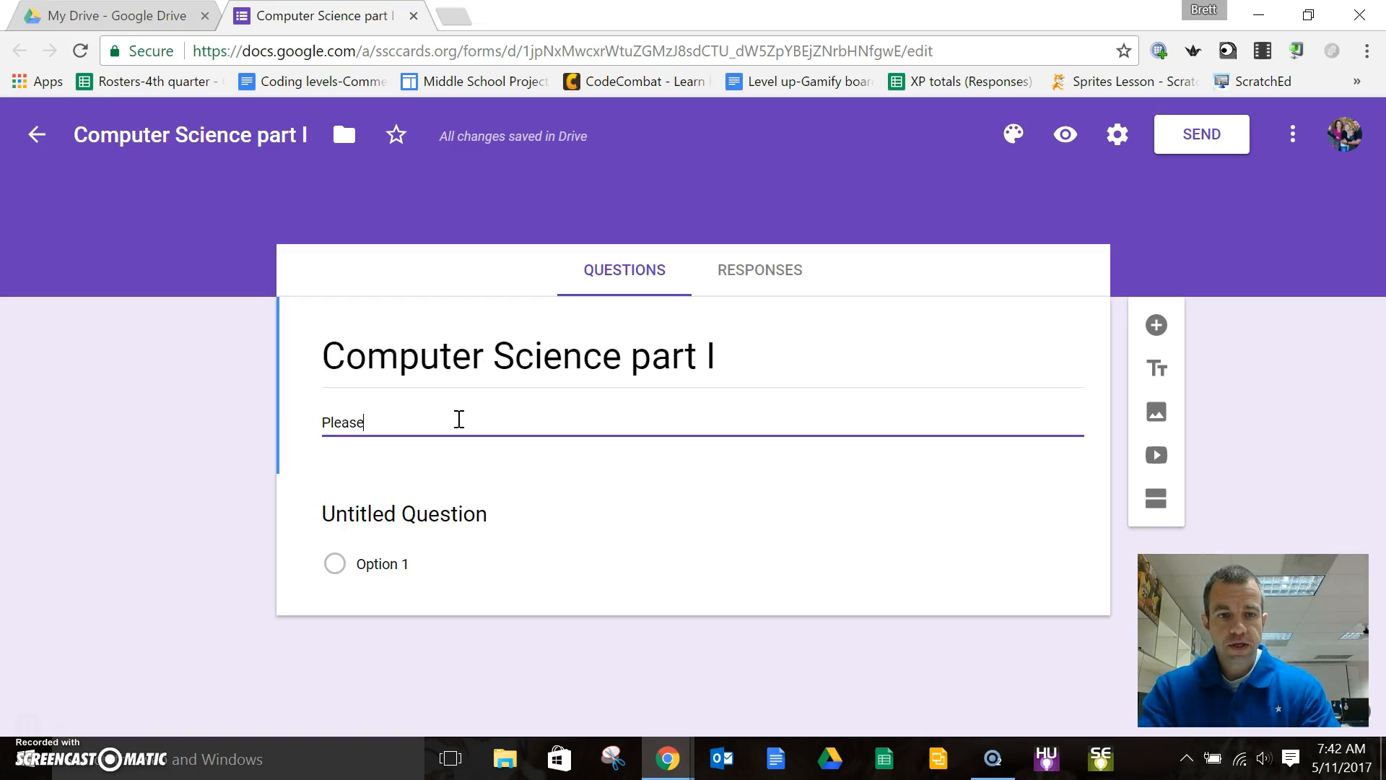
type(" take your time")
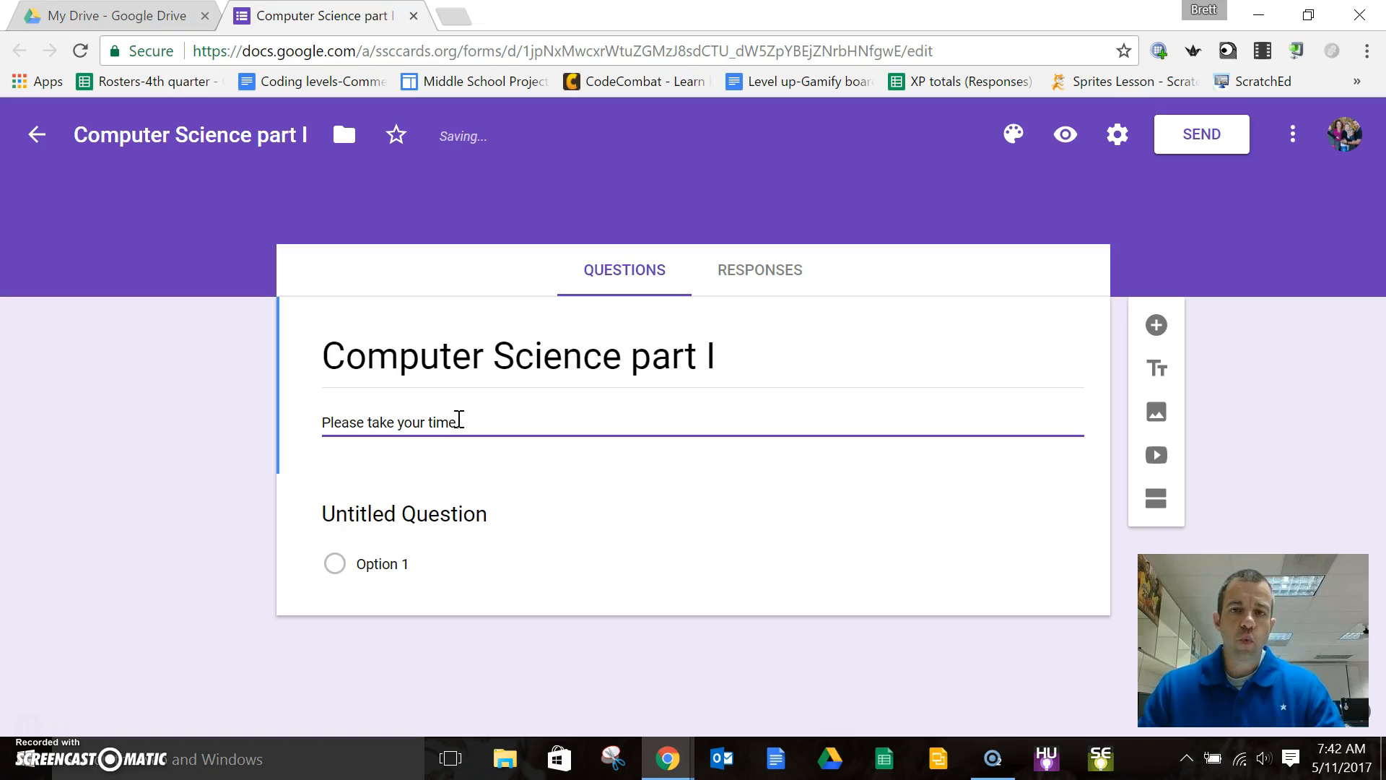
type(".")
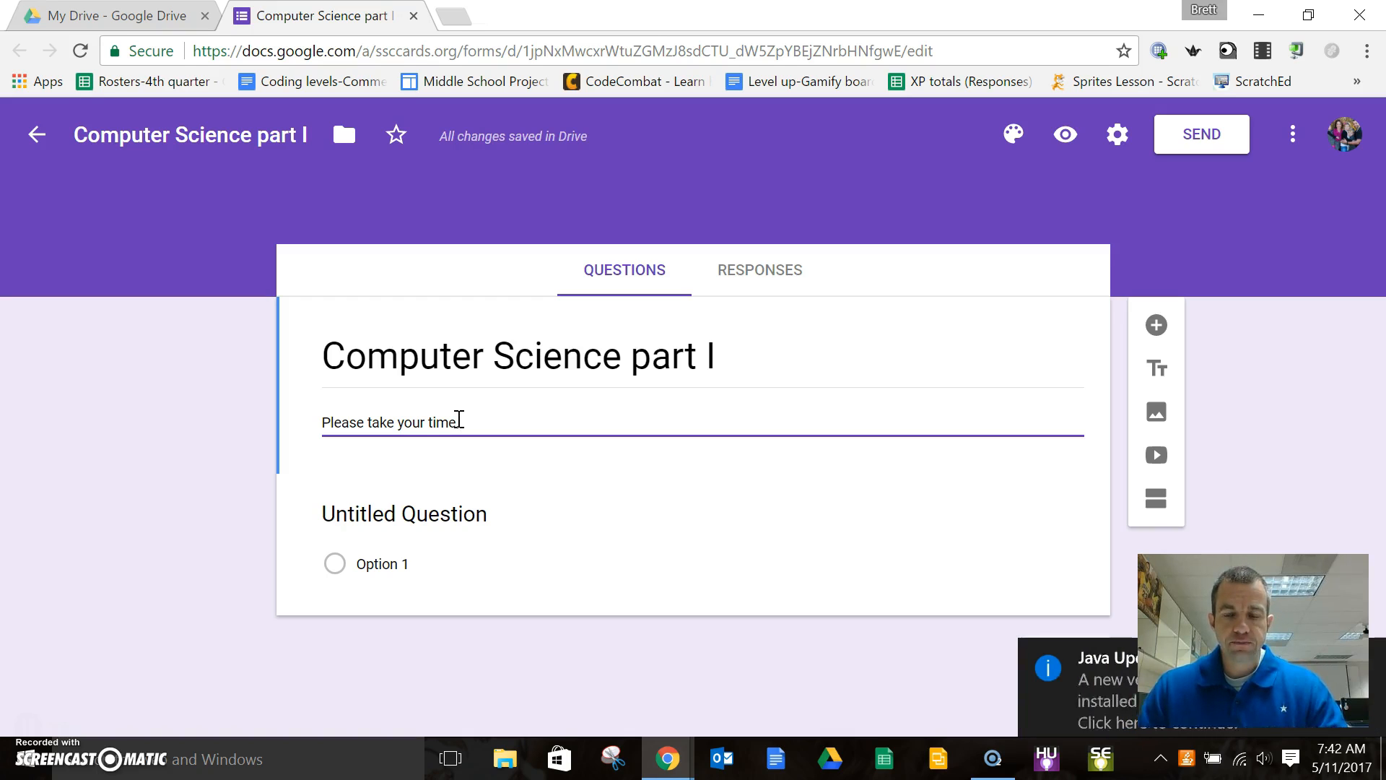
left_click(1370, 667)
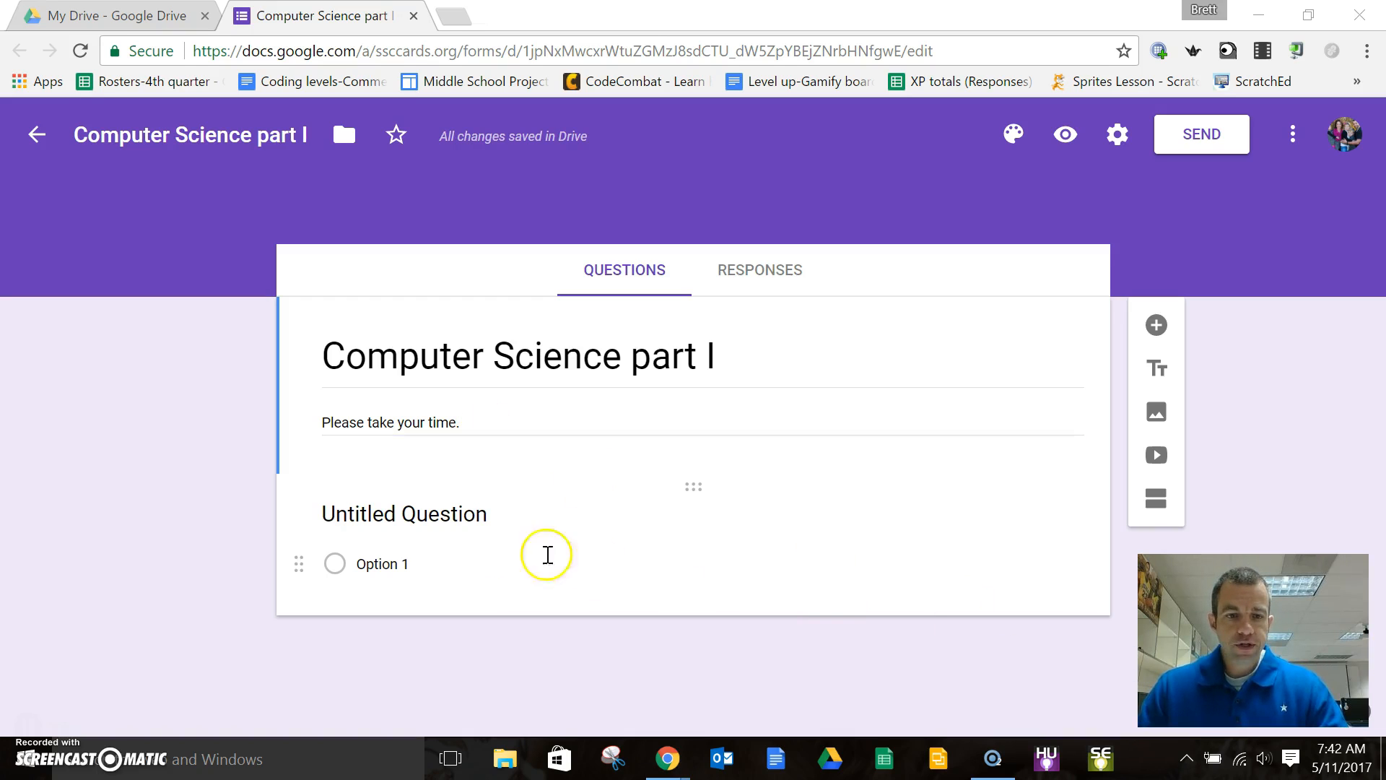
Set the text of the untitled multiple choice question to "What is Python?".
left_click(473, 513)
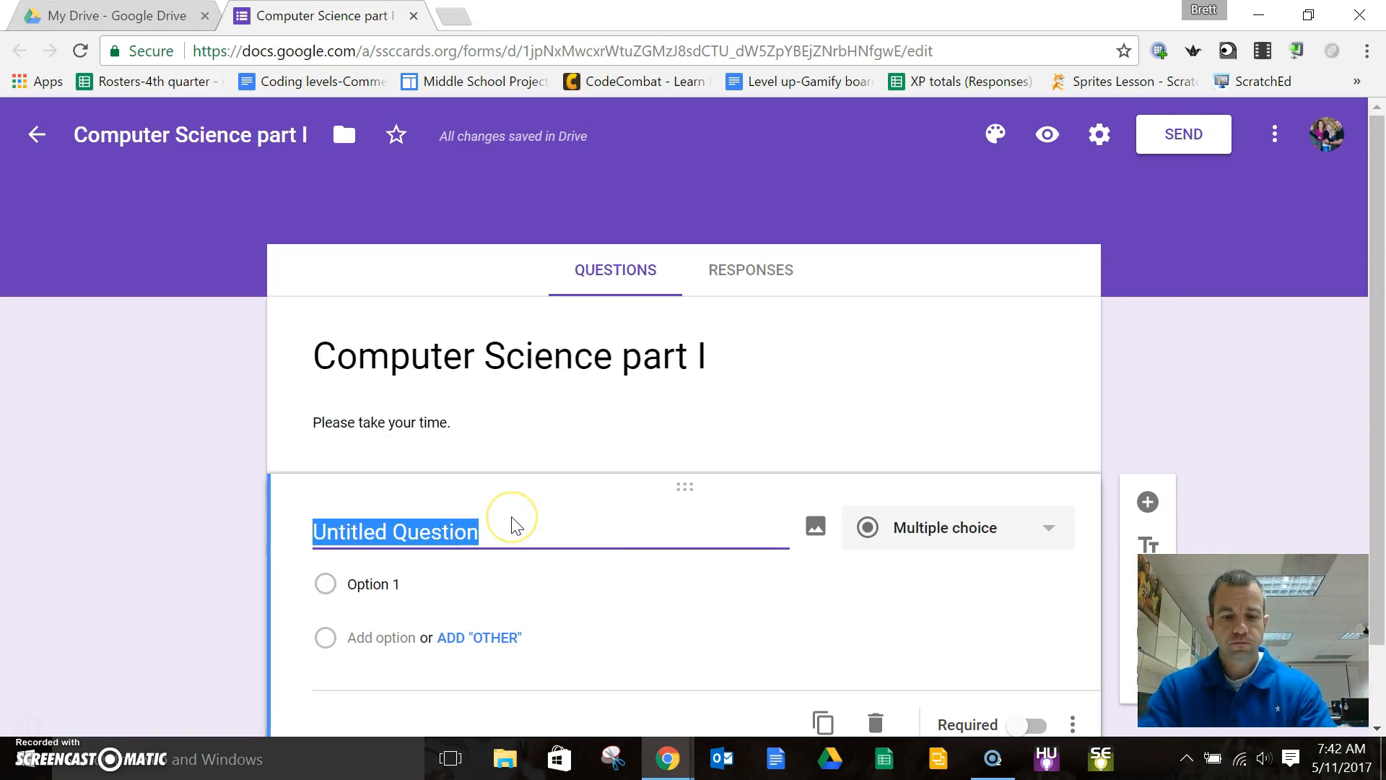
type("What is Python?")
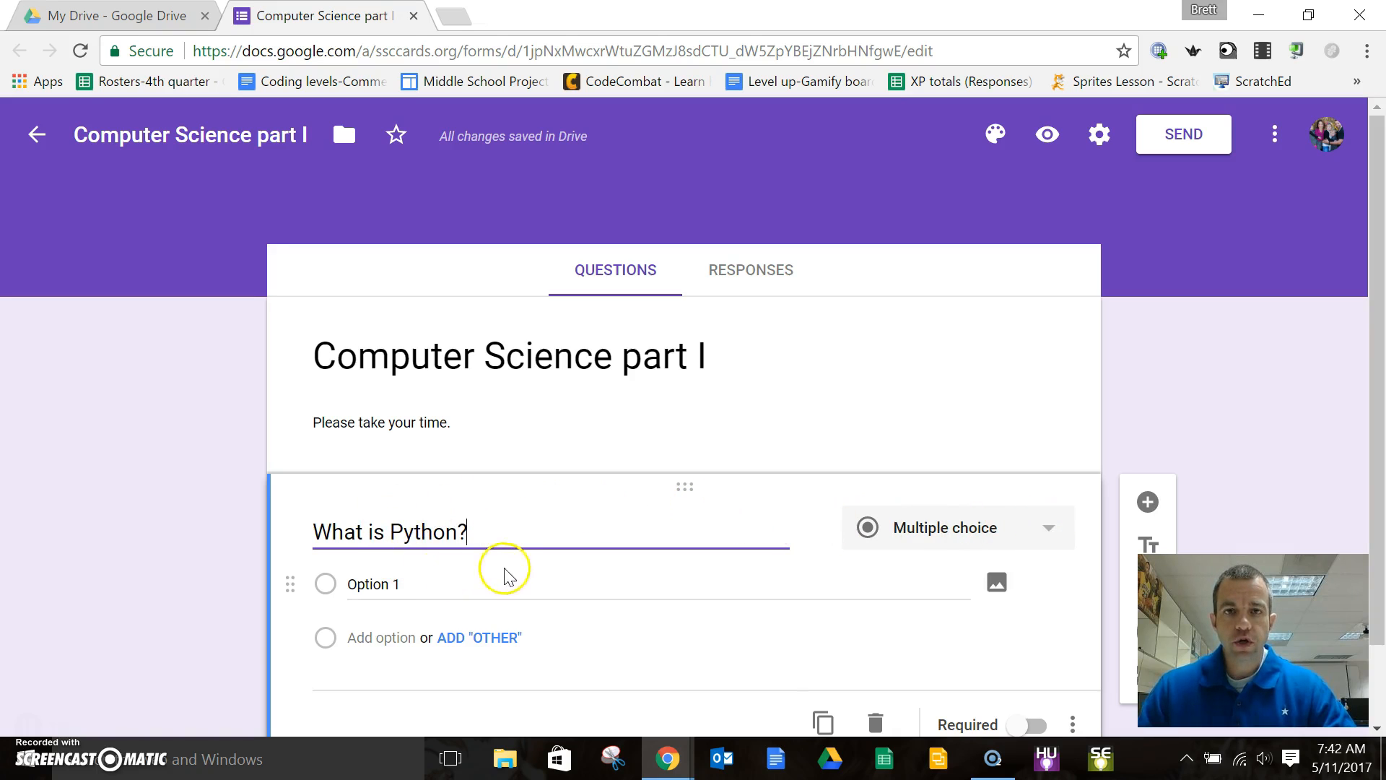
left_click(1046, 534)
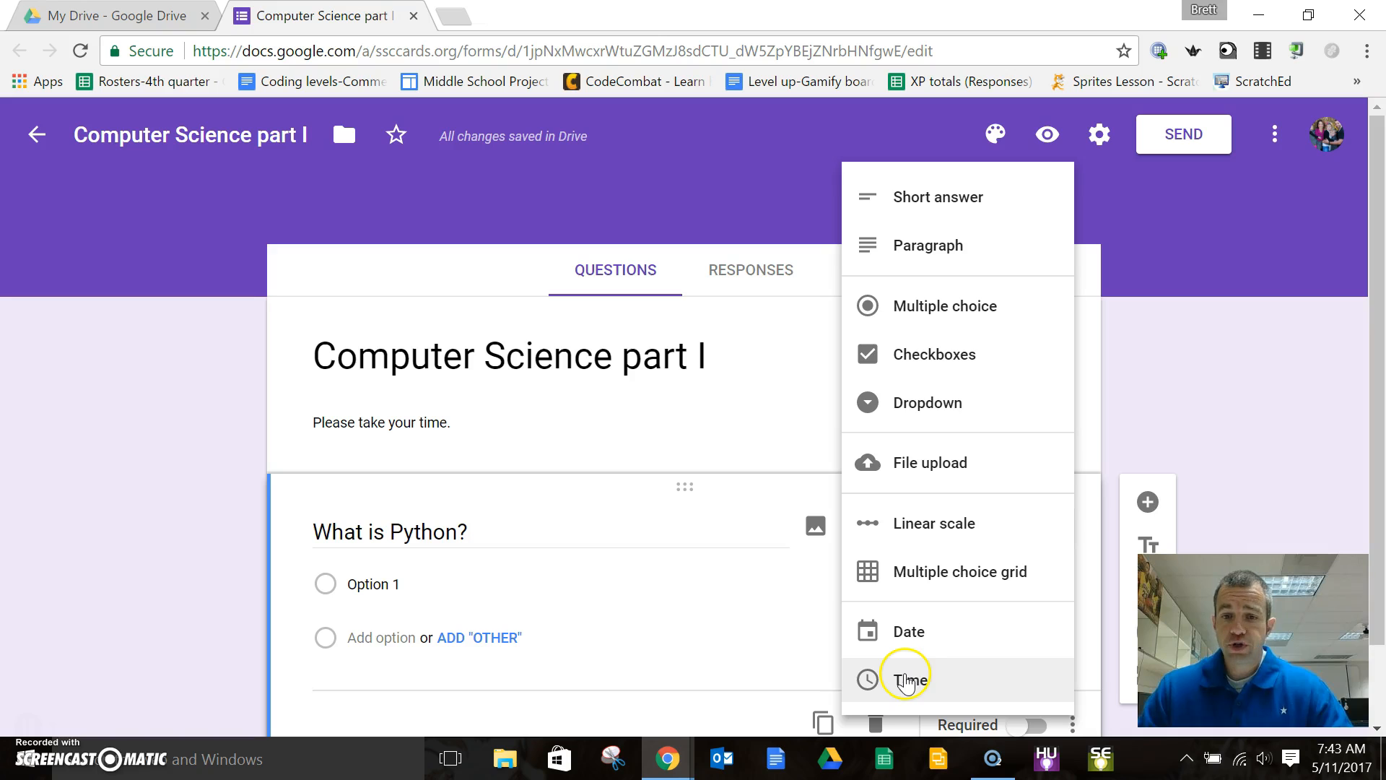
Give the Python question two answer options, "a name" and "a coding language".
left_click(437, 586)
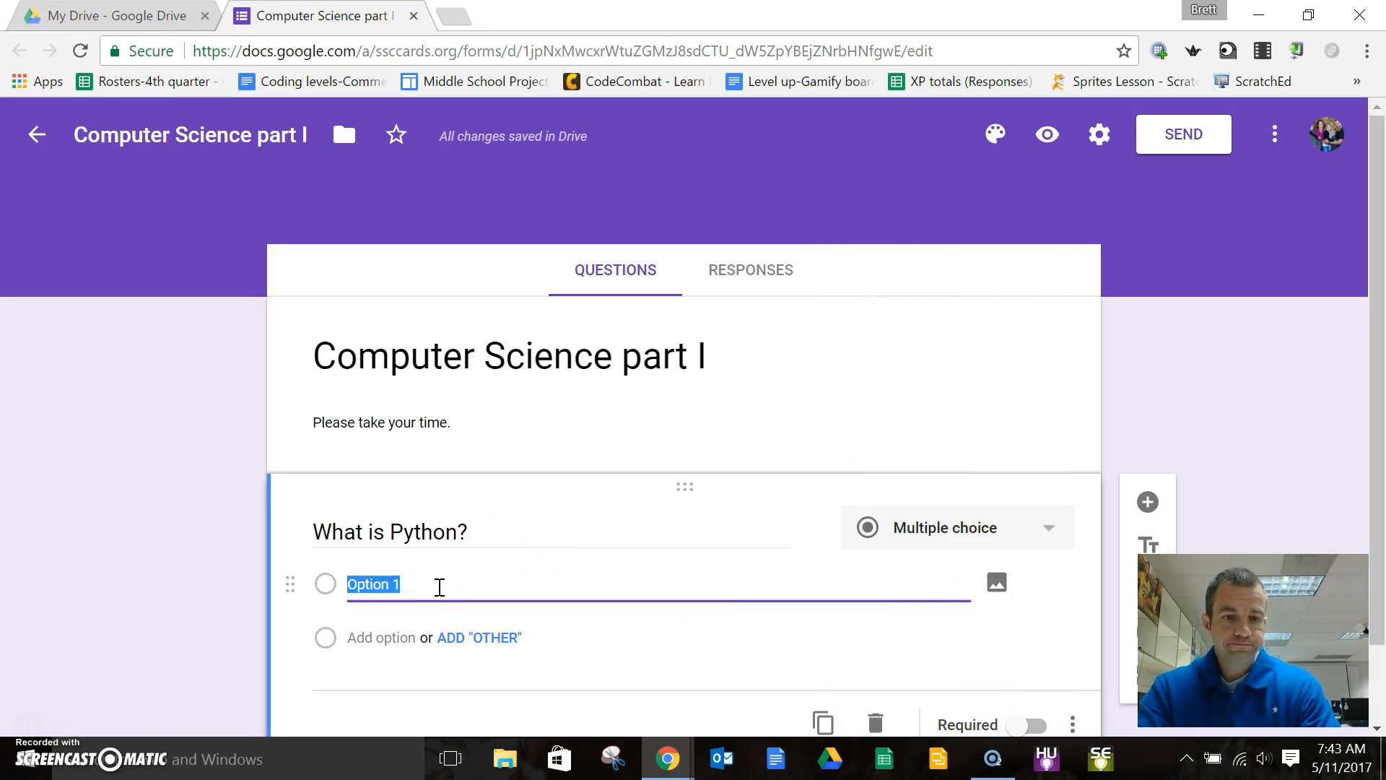
type("a name")
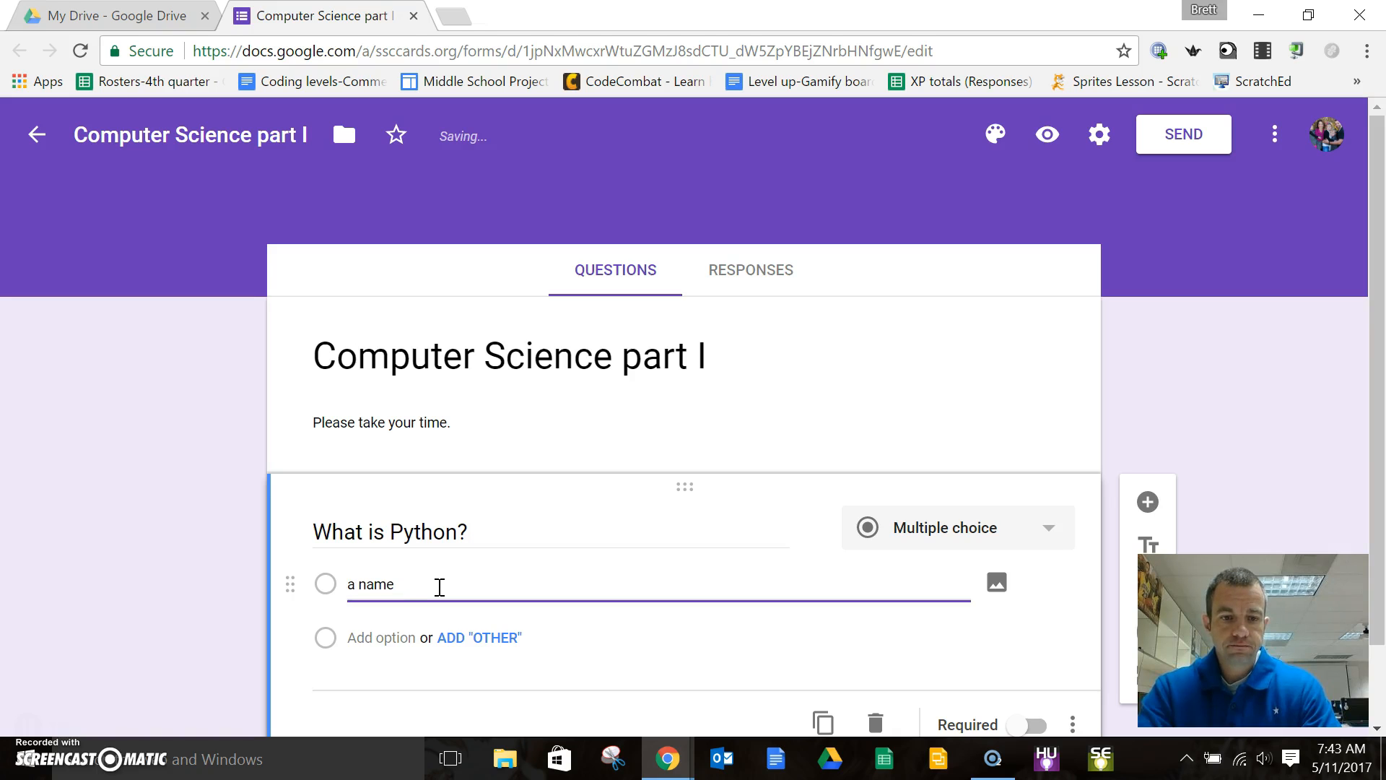
key("Tab")
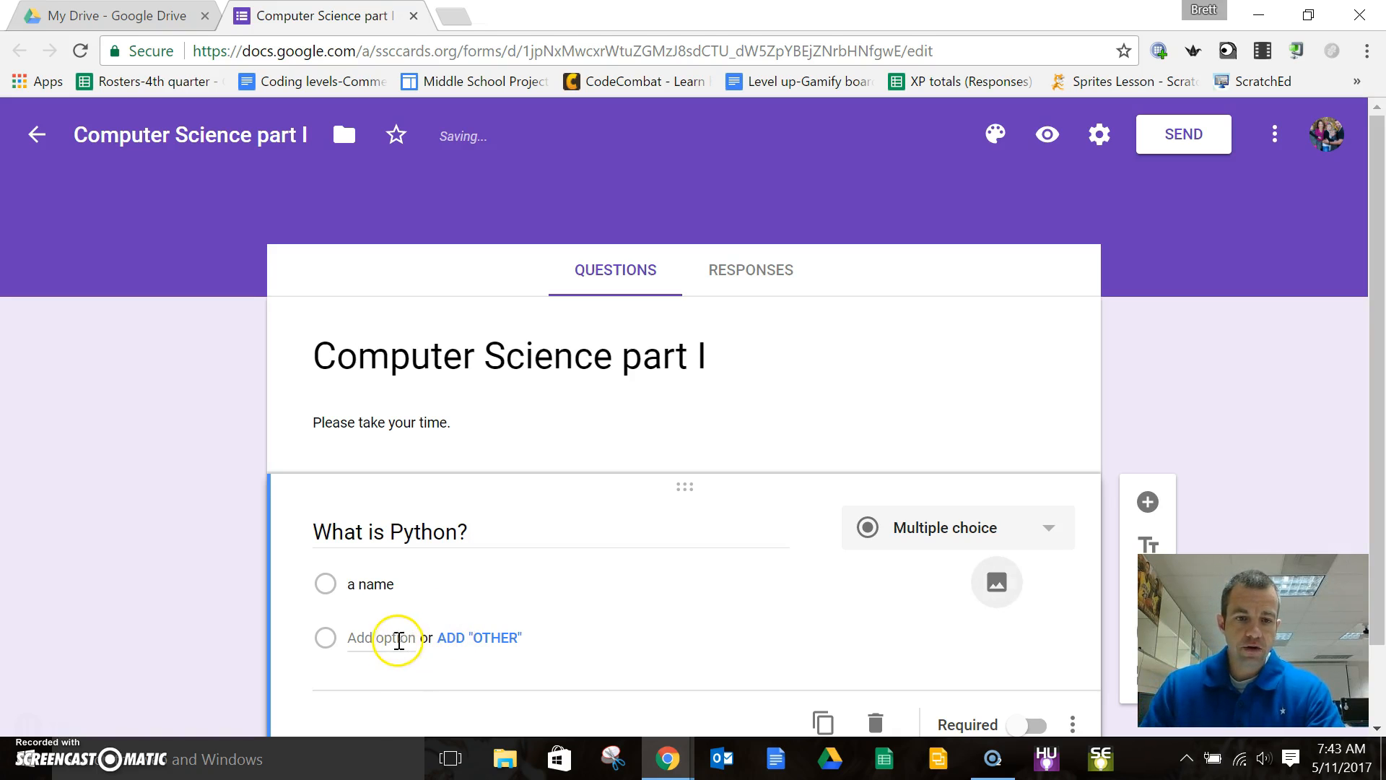
left_click(384, 637)
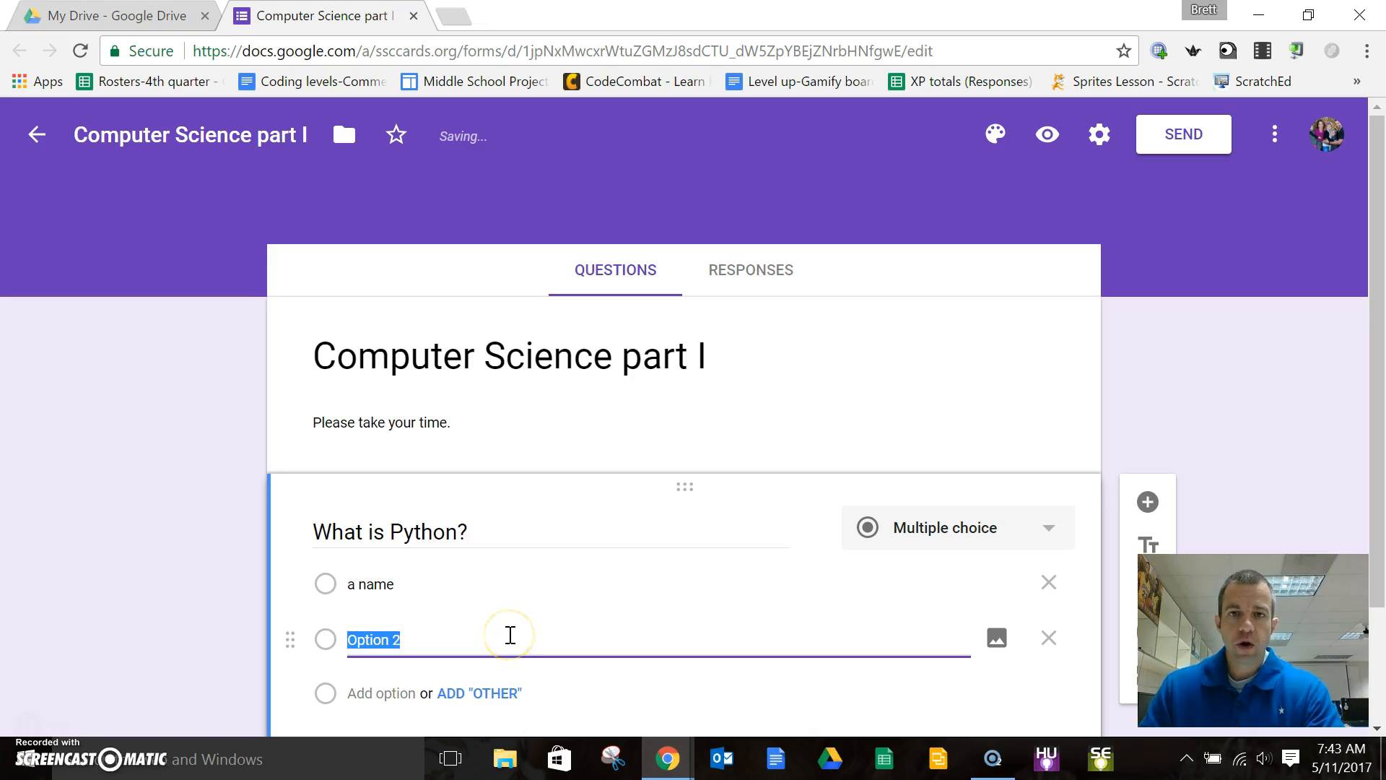
type("a codi")
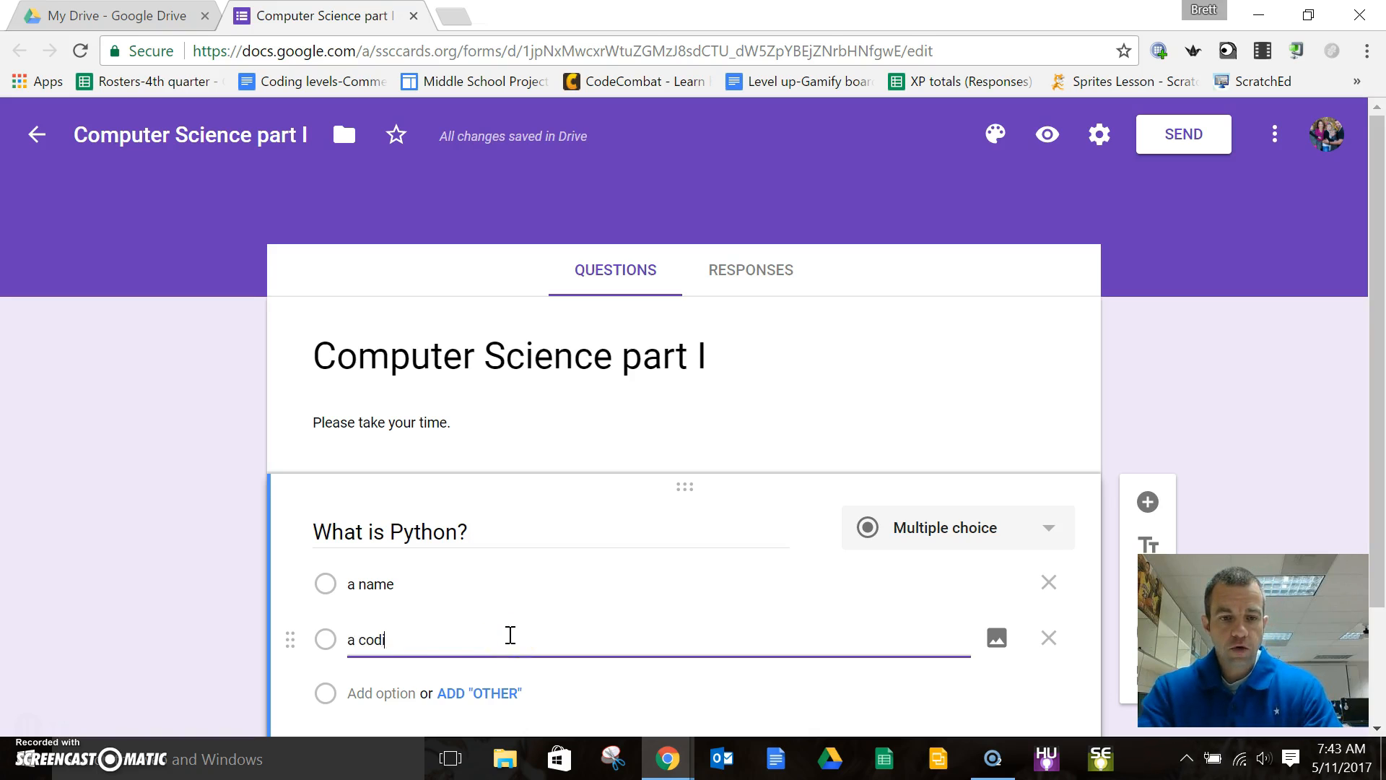
type("ng language")
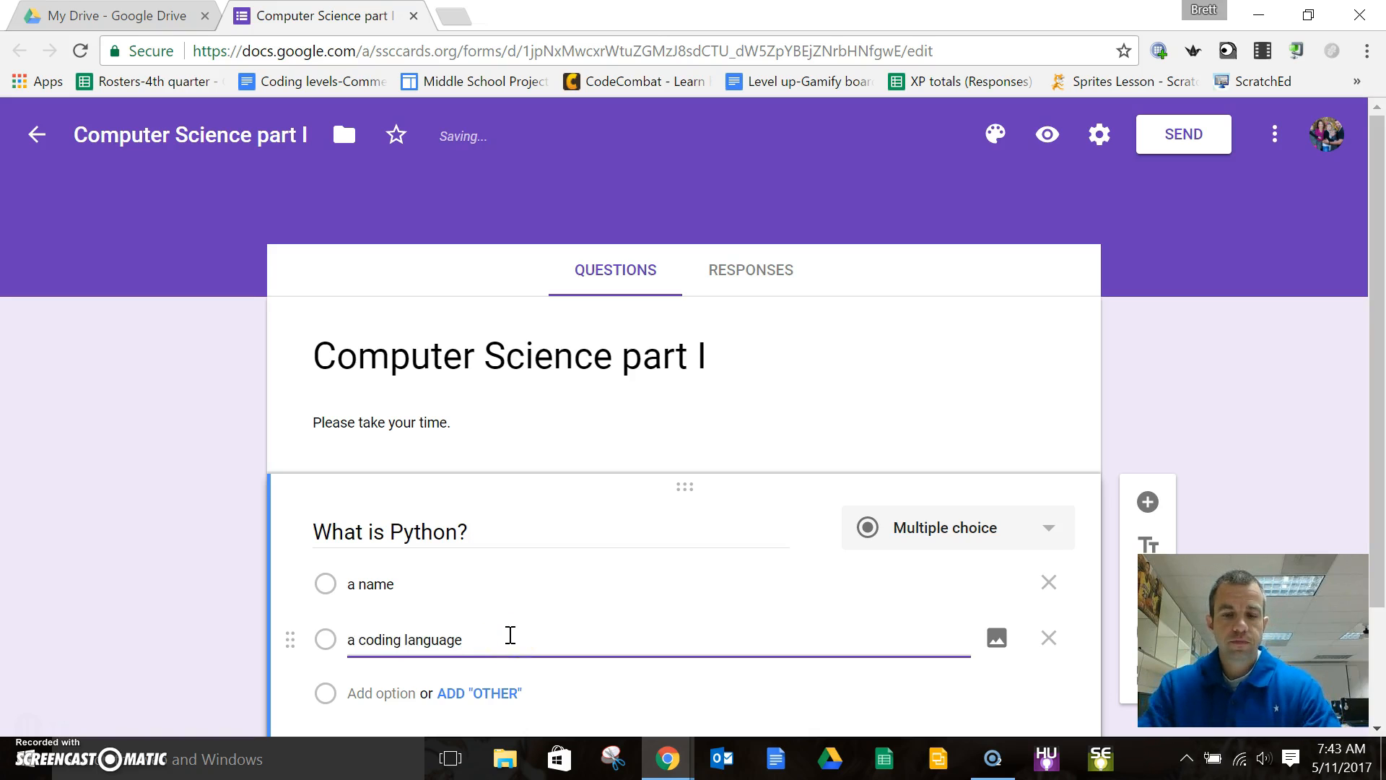
Make the "What is Python?" question required.
scroll(510, 636, "down", 2)
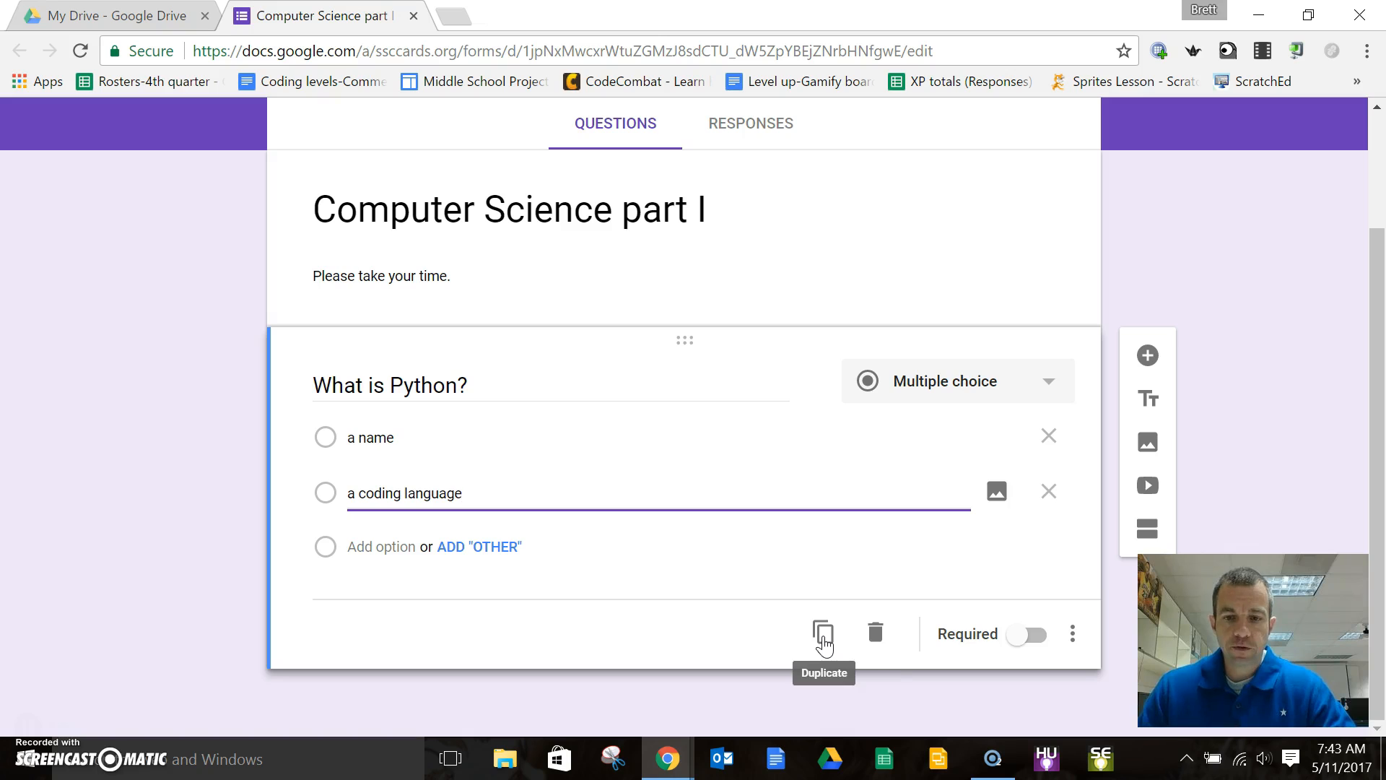
left_click(882, 644)
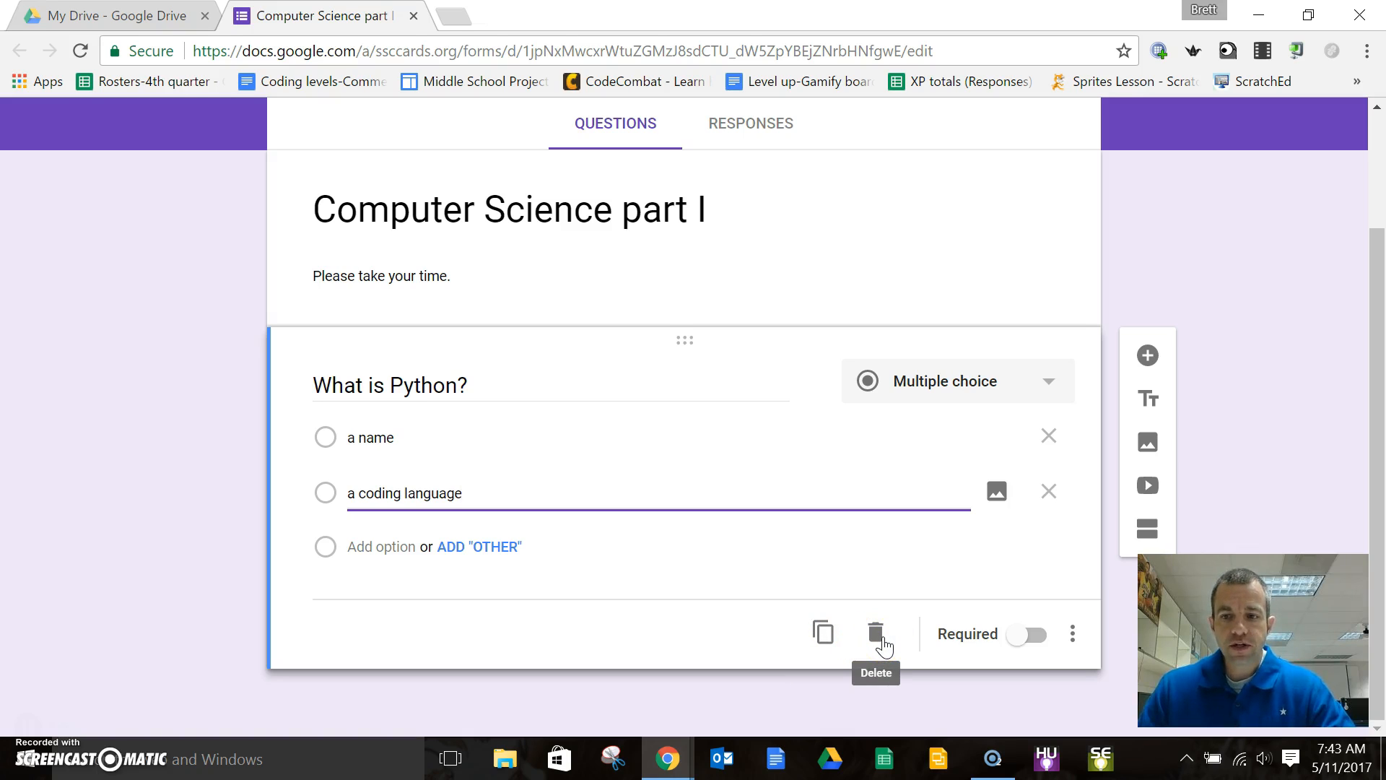
left_click(1004, 648)
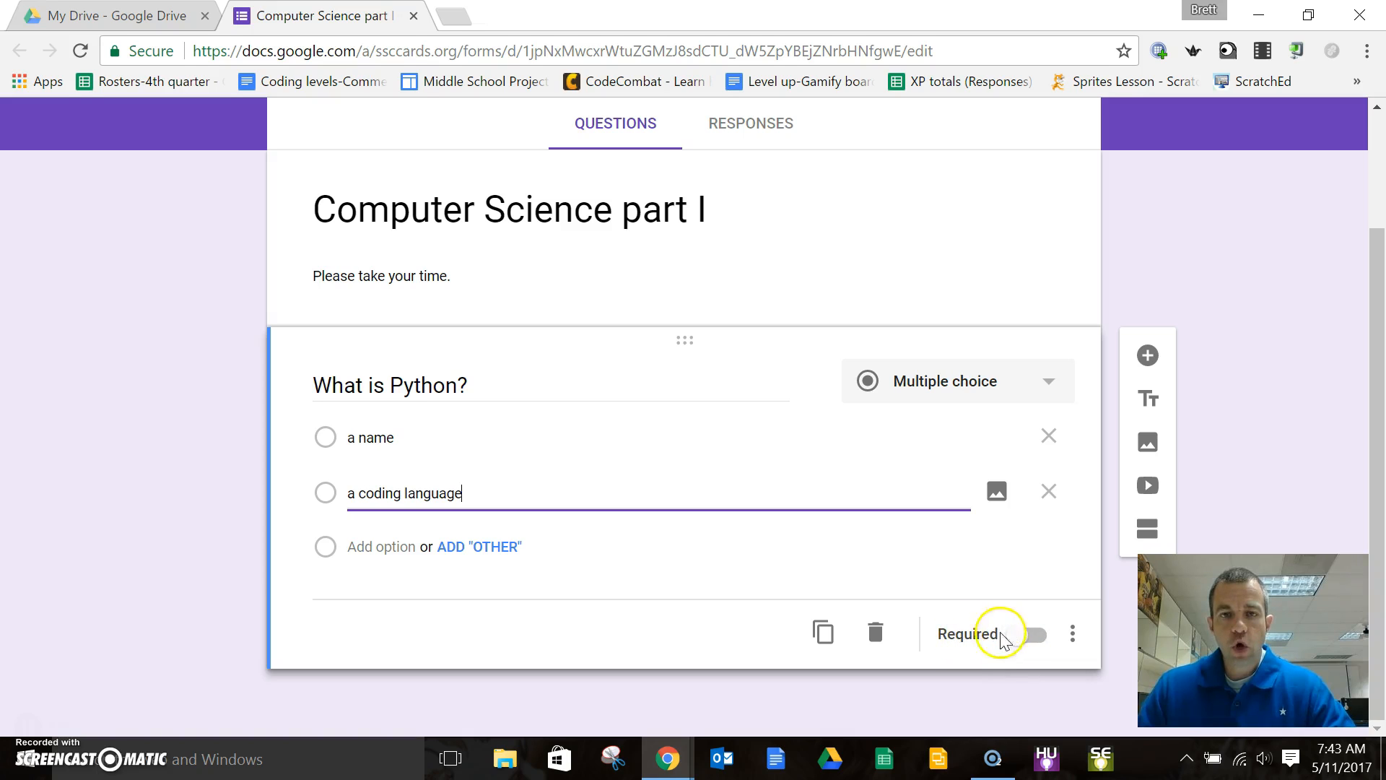
left_click(1034, 635)
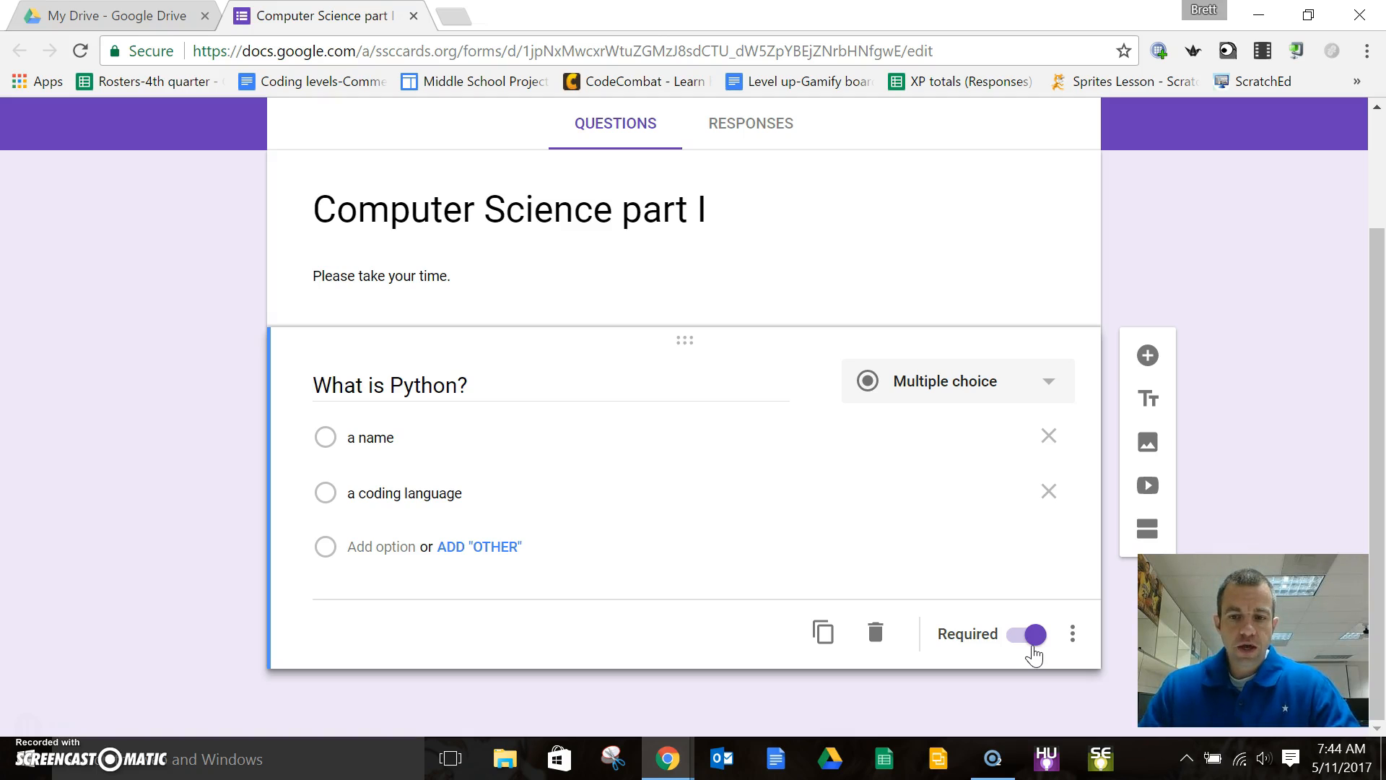
Examine the extra options available for the "What is Python?" question, including answer-based section jumps and option order shuffling.
left_click(1075, 638)
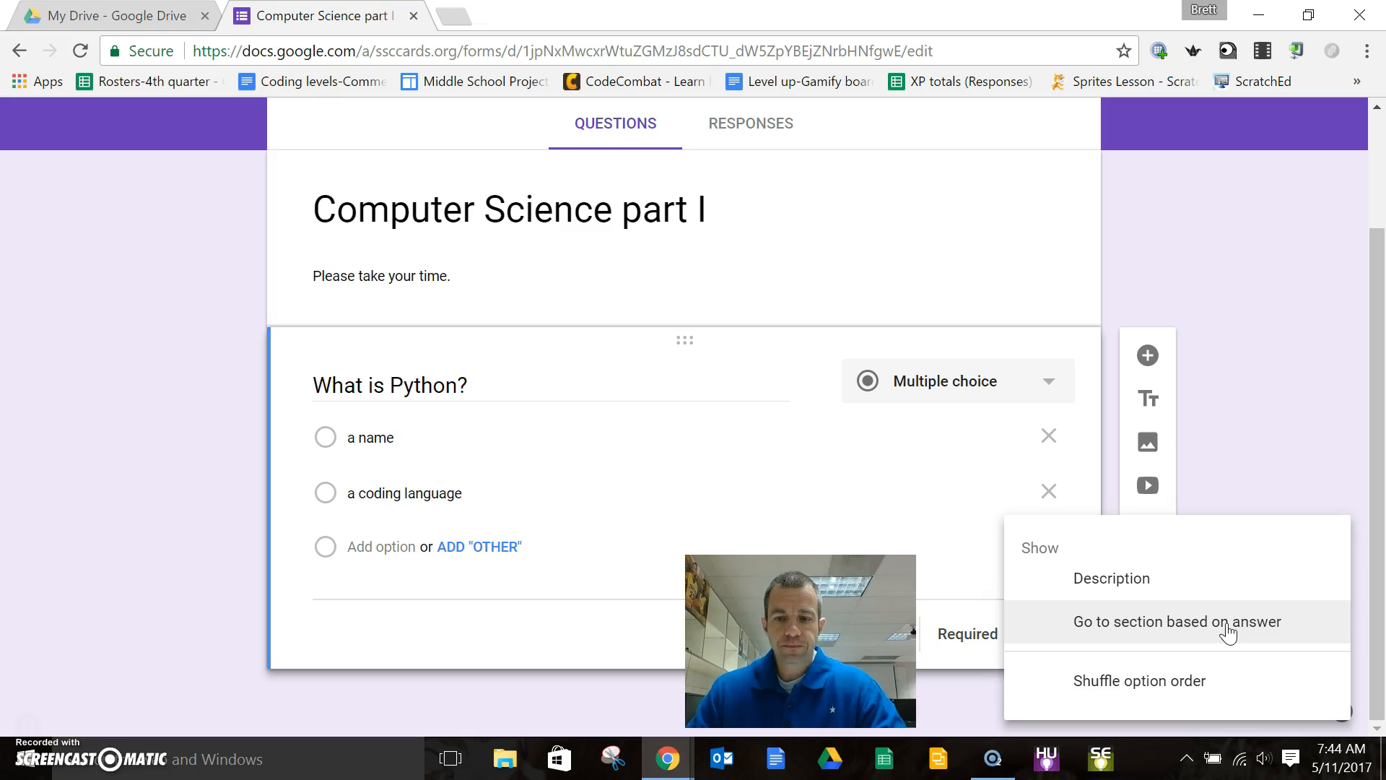
left_click(1191, 689)
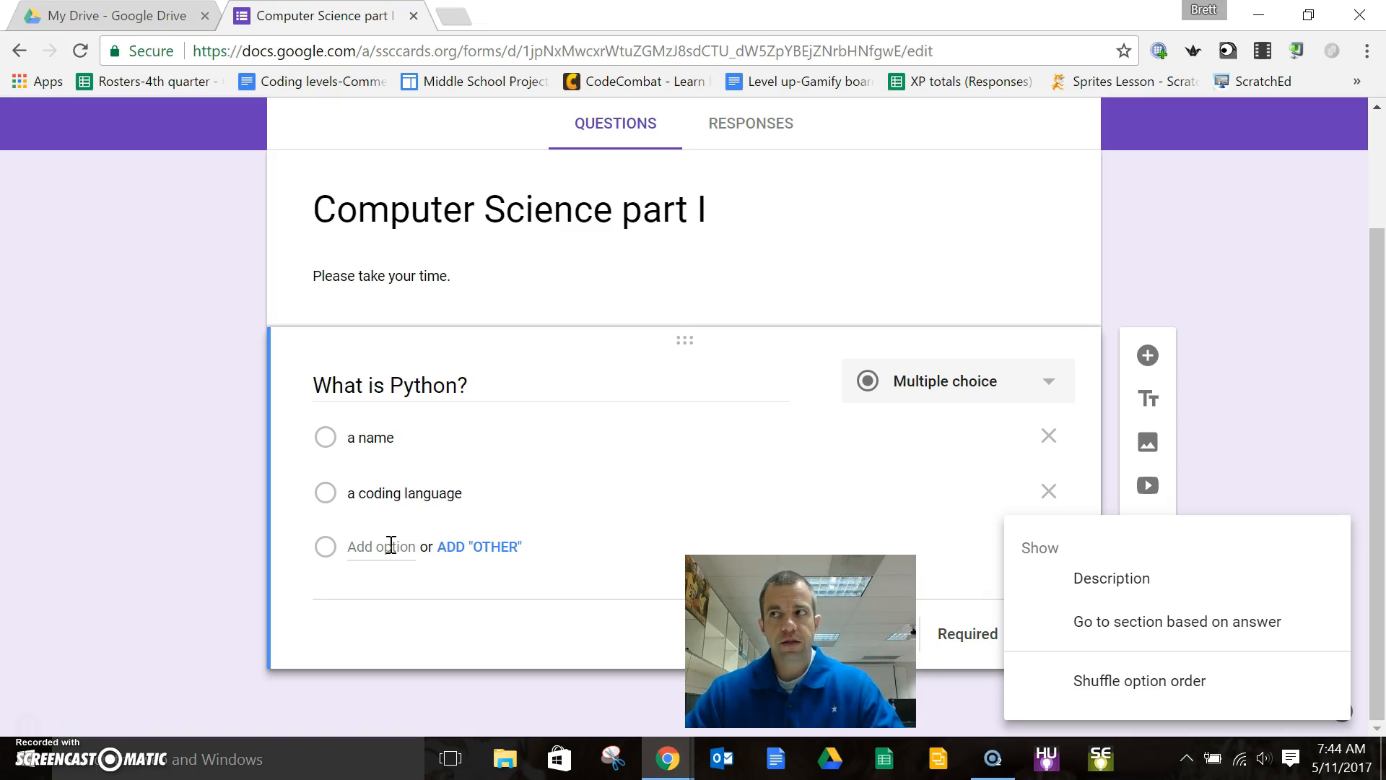
left_click(389, 477)
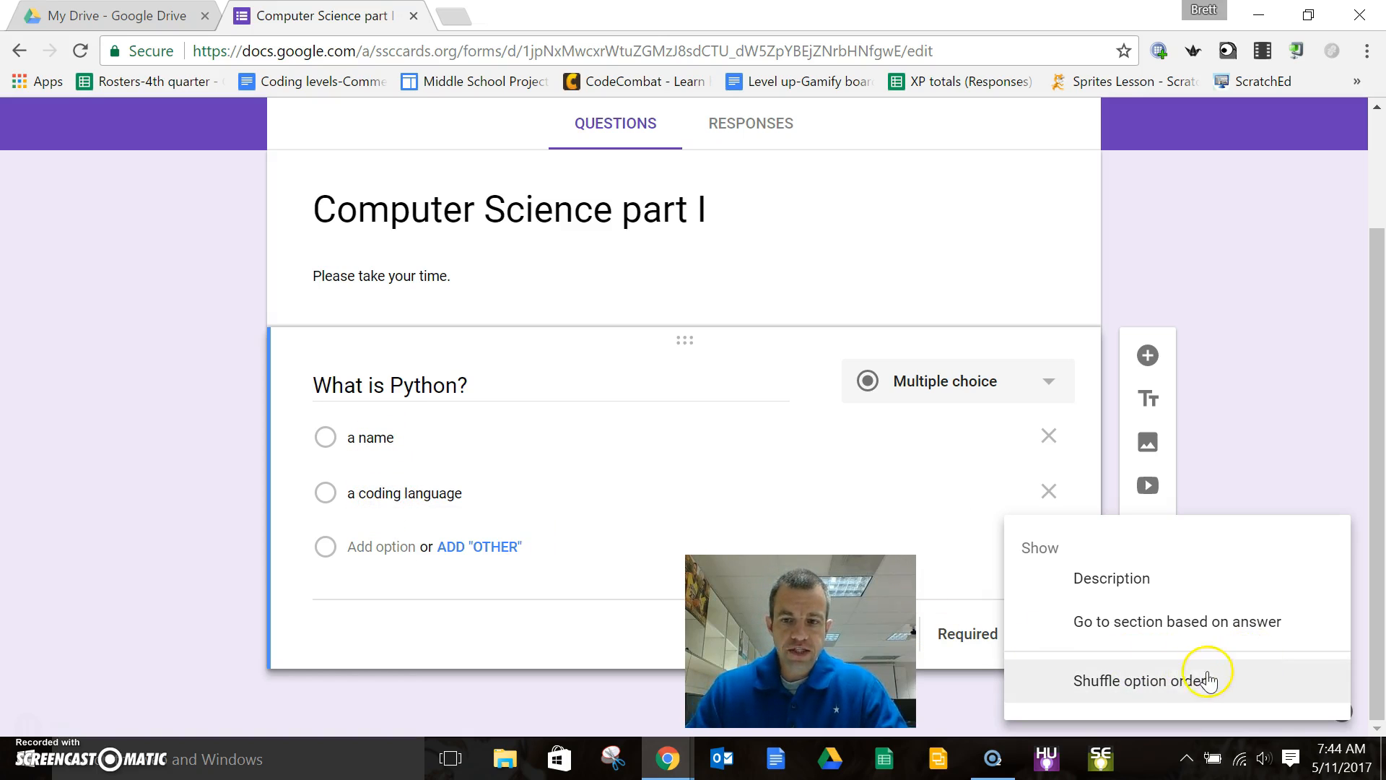
left_click(967, 561)
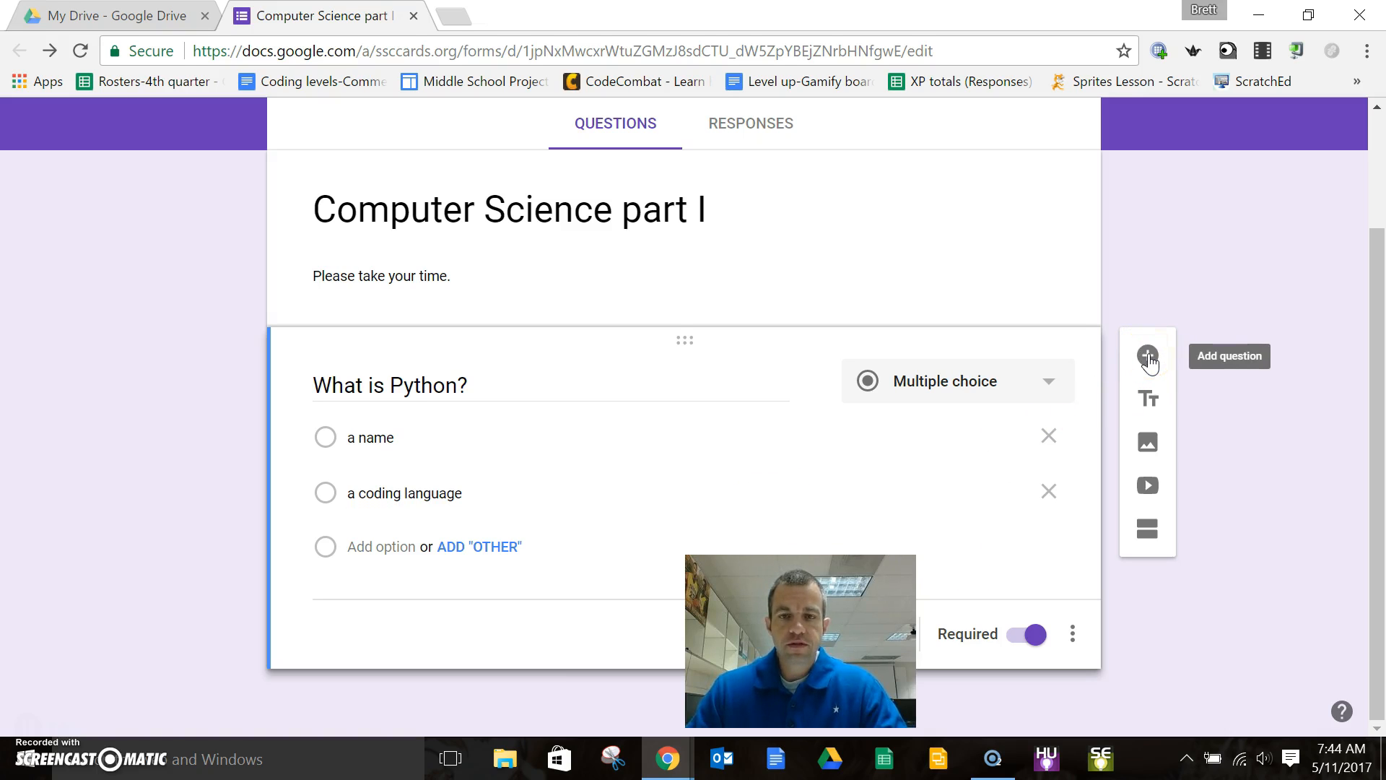
Look at the YouTube search for inserting a video into the form and close it without adding a video.
left_click(1153, 404)
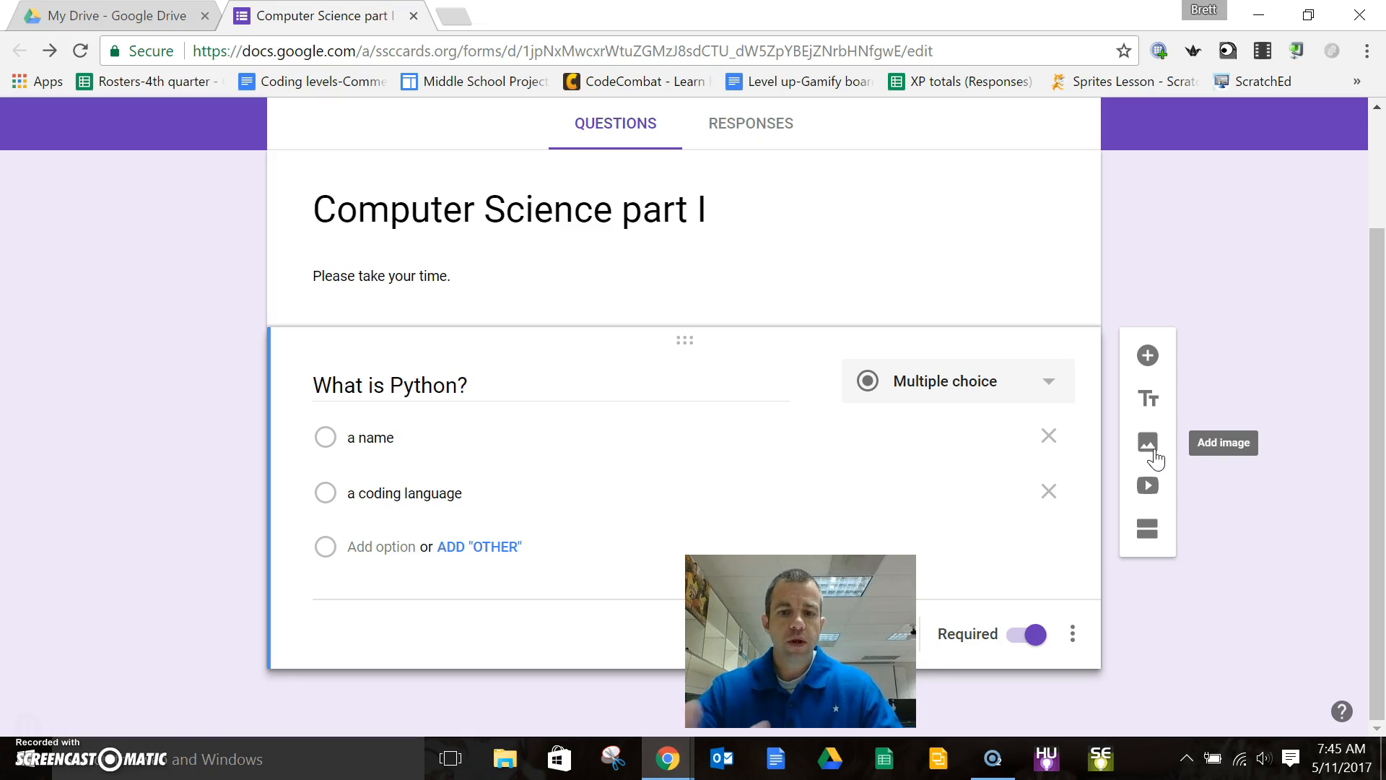
left_click(1150, 483)
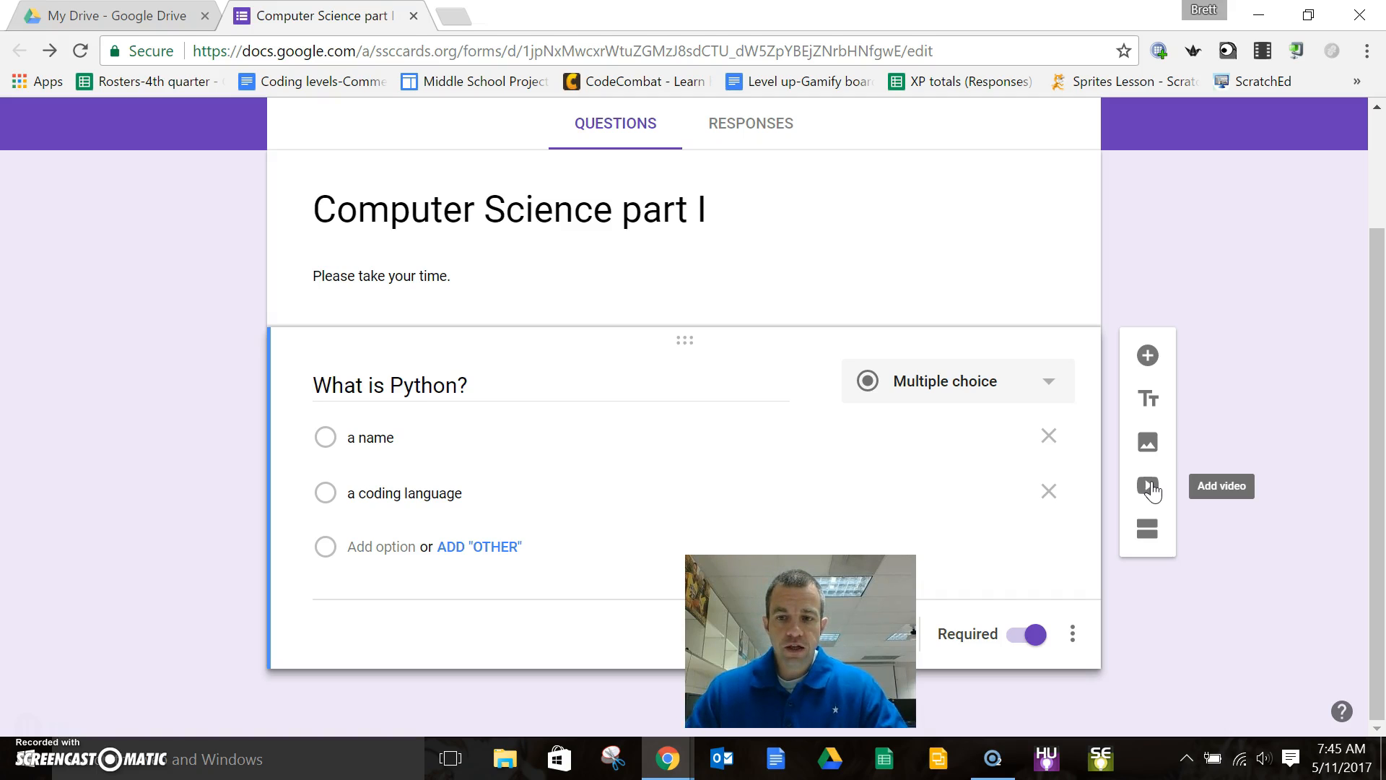
left_click(1151, 484)
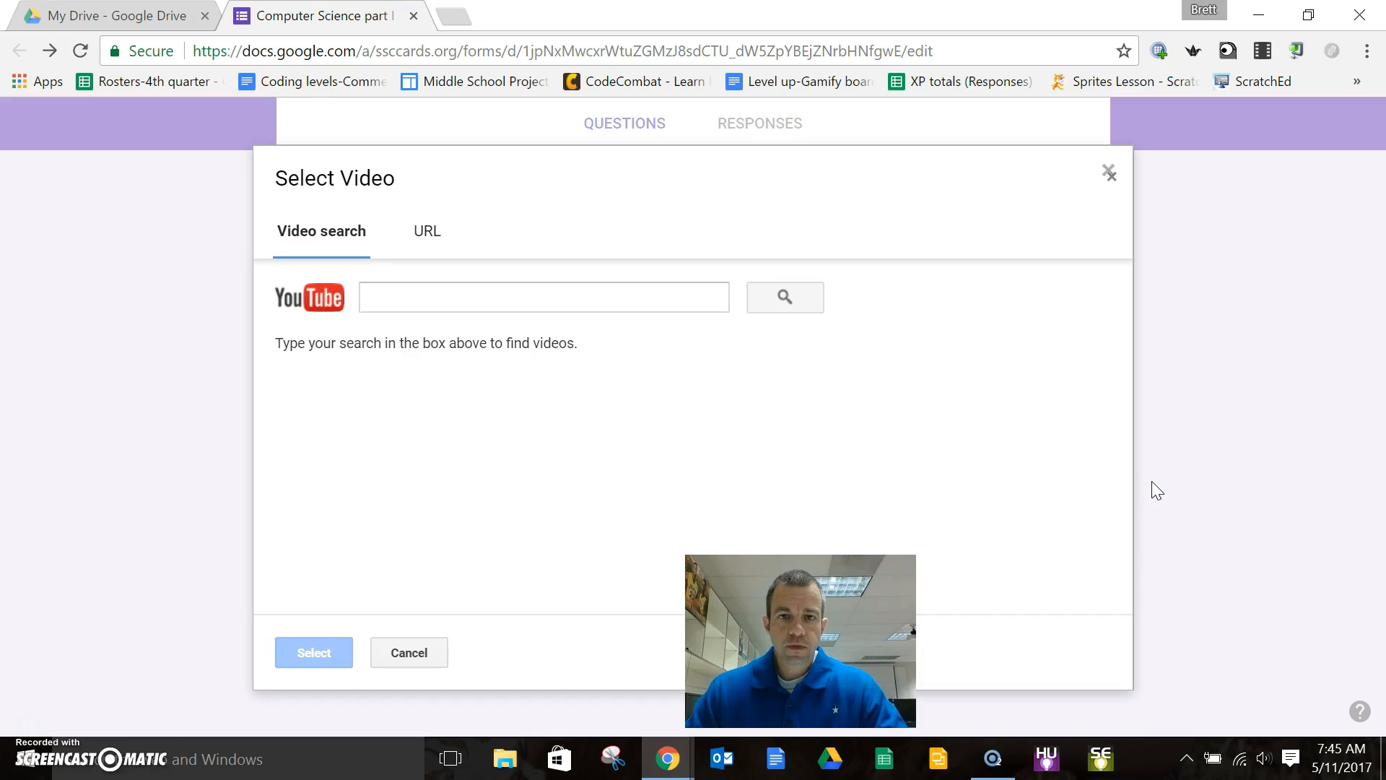
left_click(509, 284)
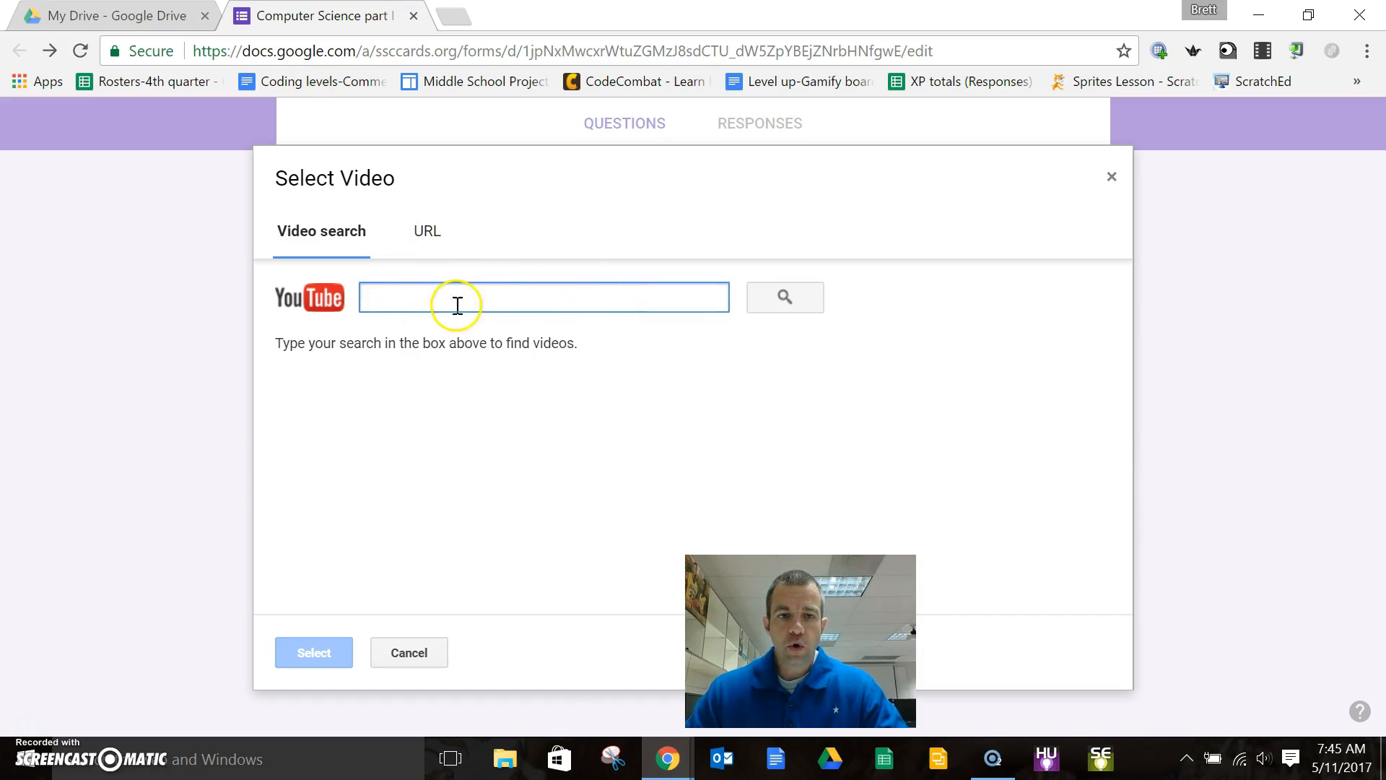
left_click(408, 651)
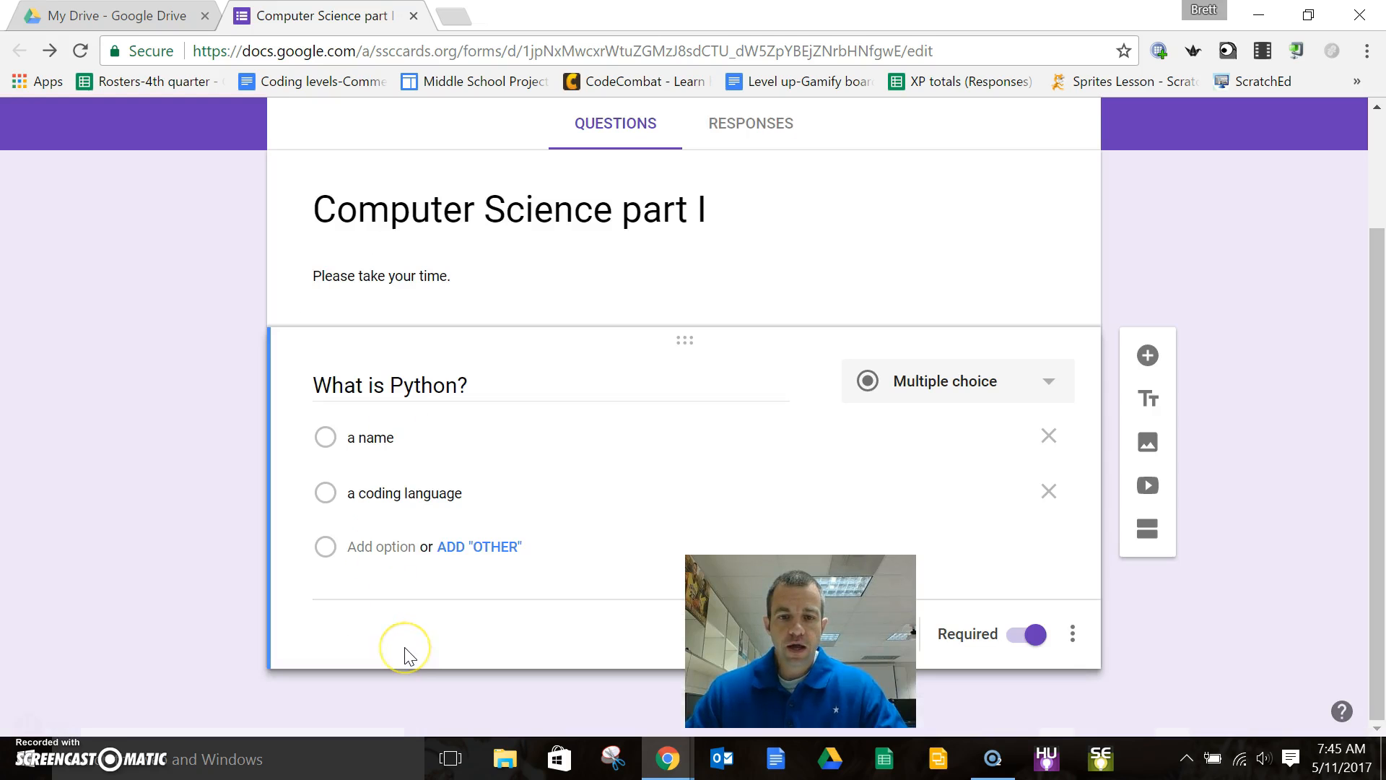
left_click(550, 686)
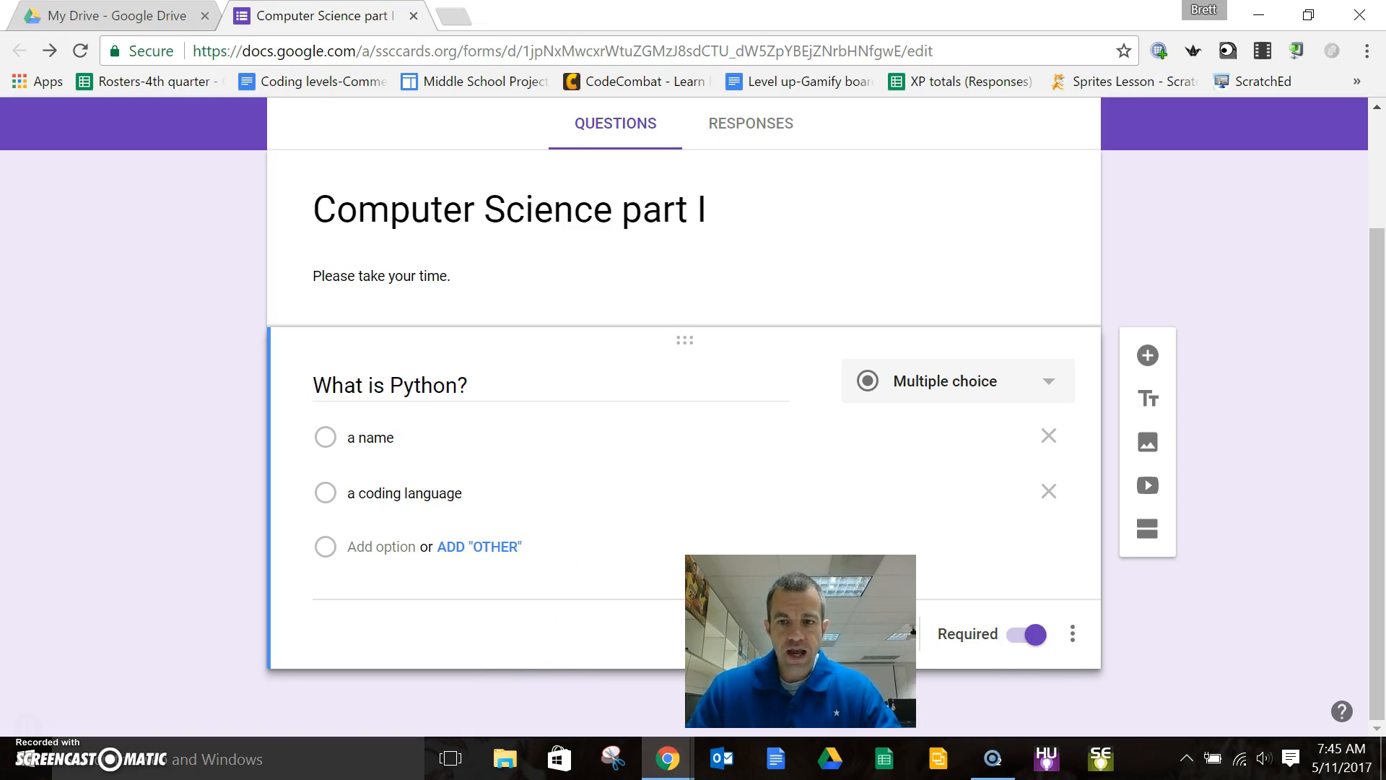
Add a new section after the "What is Python?" question, look at its section options, and delete the section again.
left_click(1147, 534)
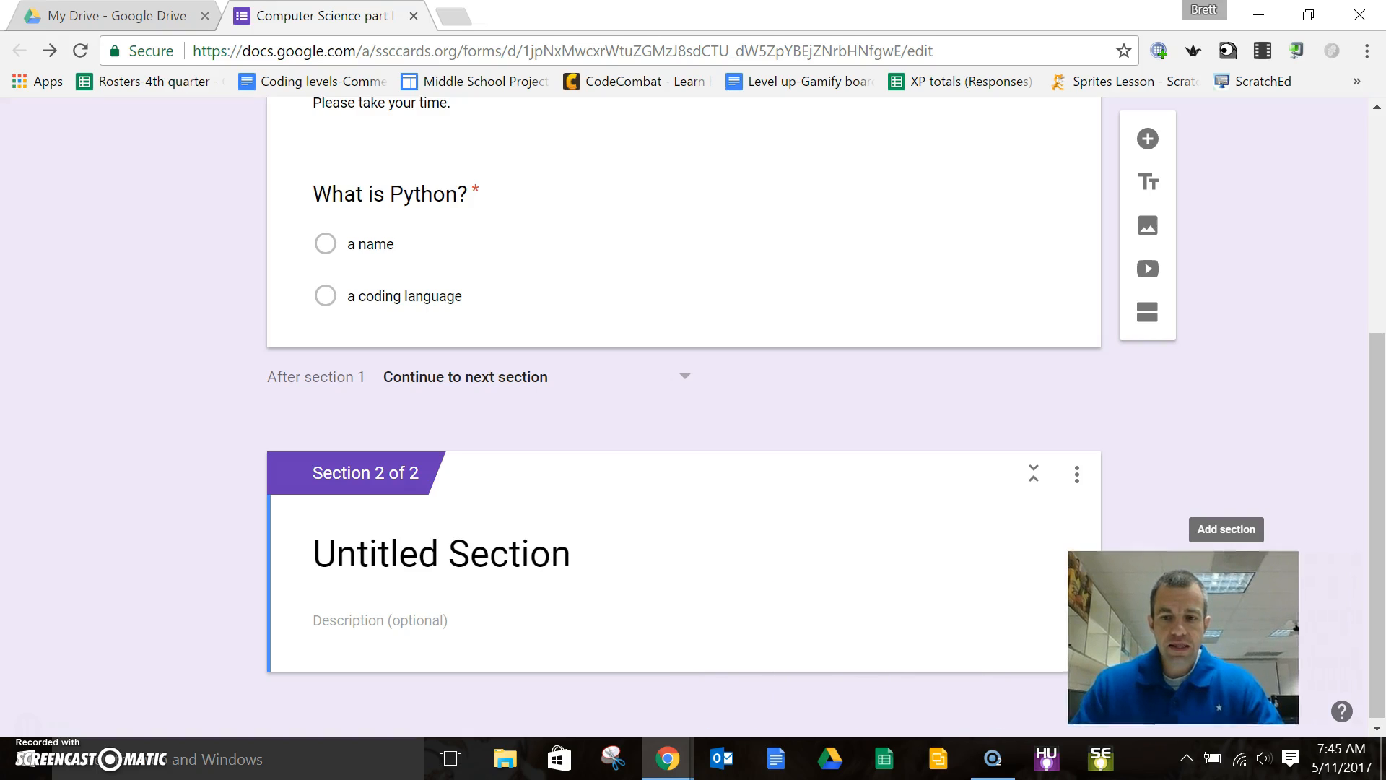
left_click(1082, 468)
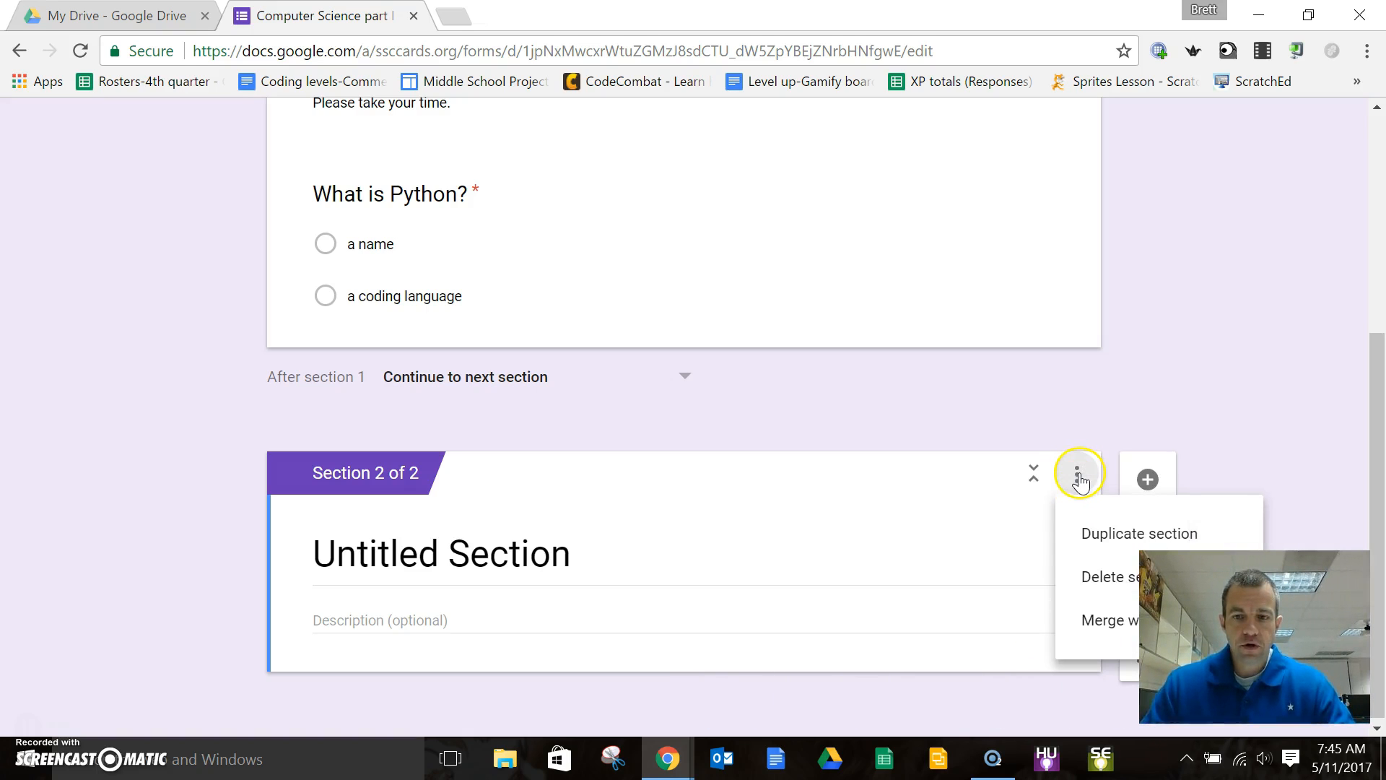
left_click(1103, 582)
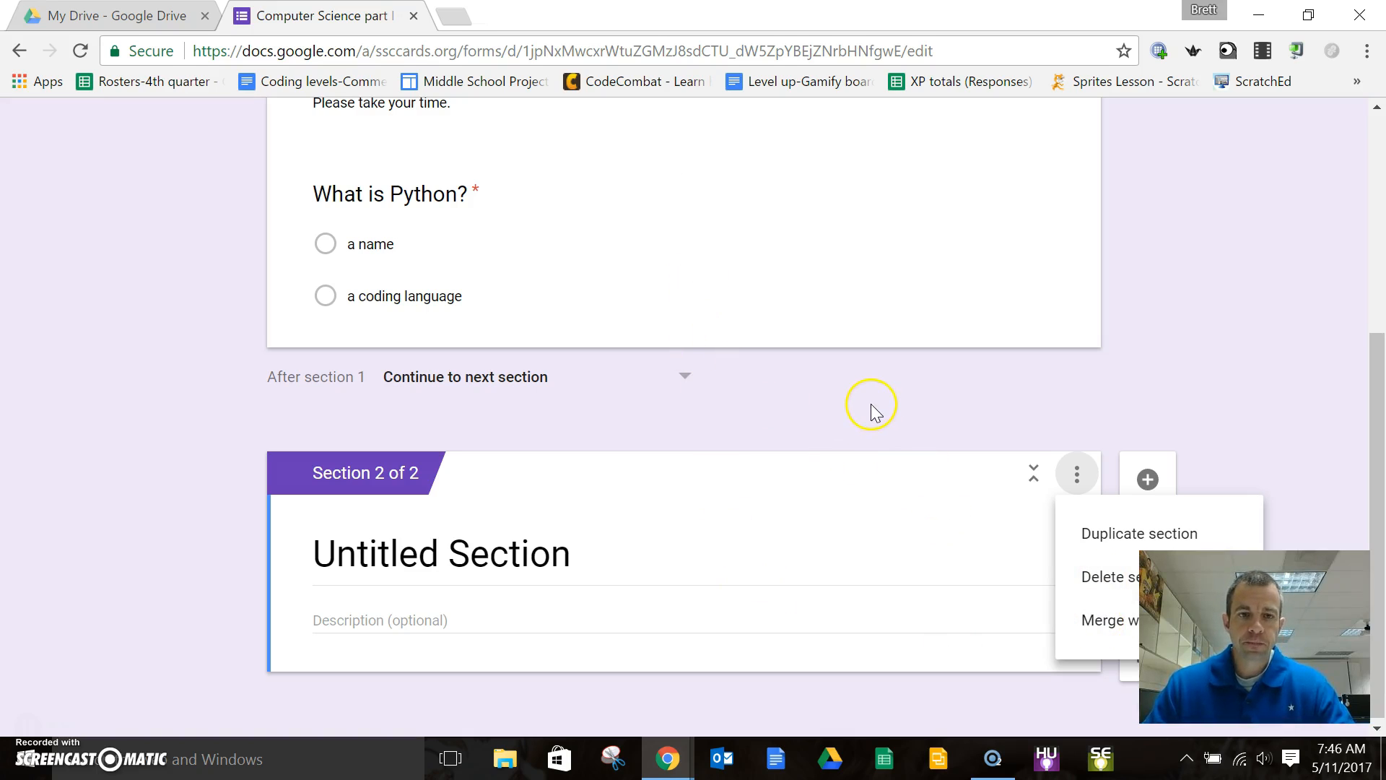
scroll(875, 410, "up", 2)
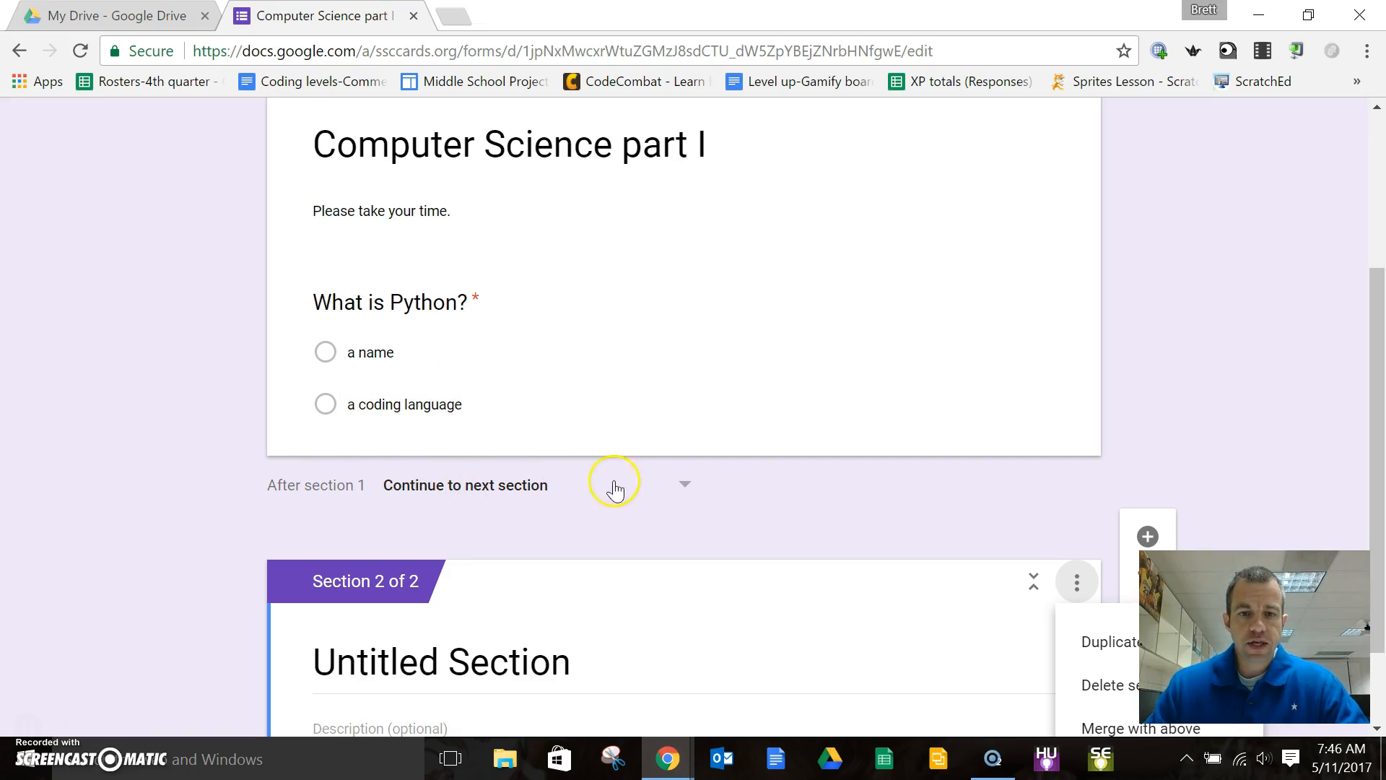
scroll(686, 485, "down", 2)
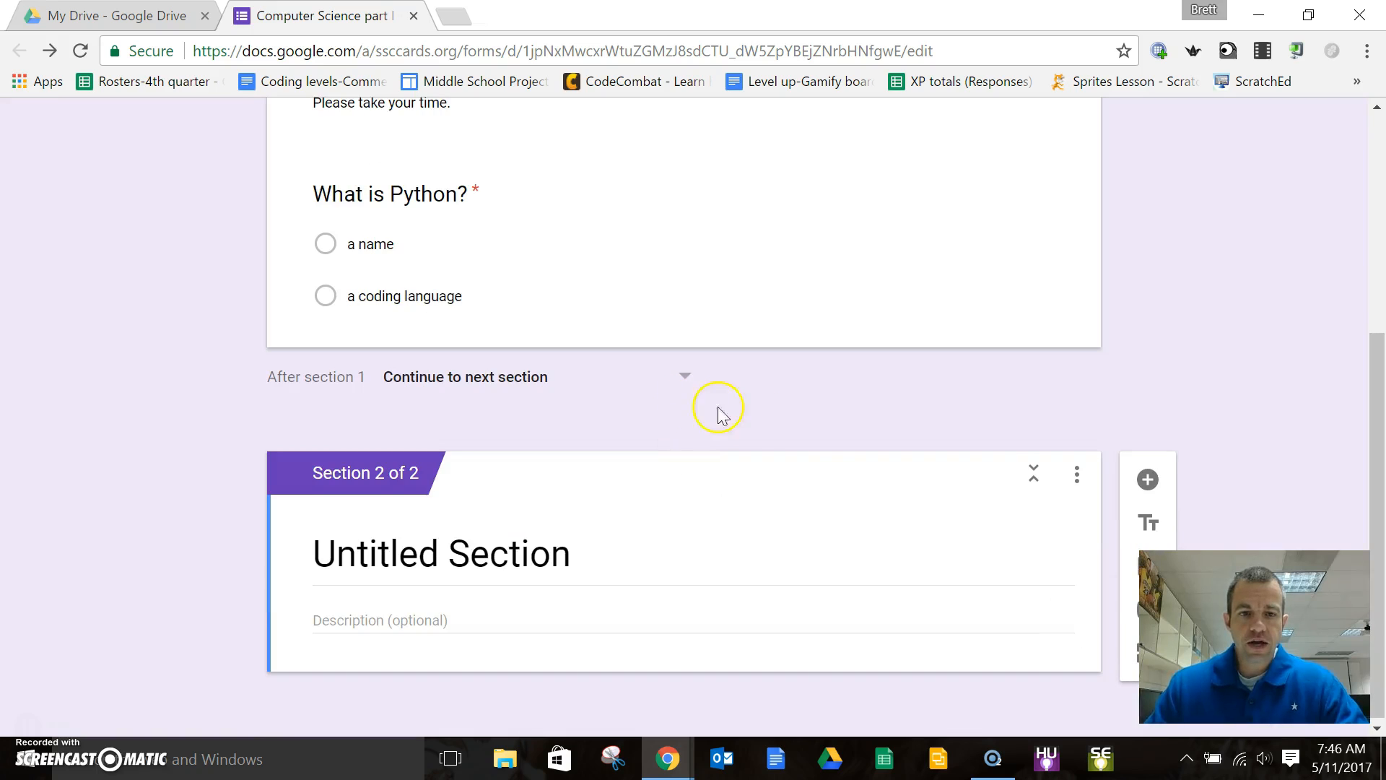
scroll(783, 414, "up", 2)
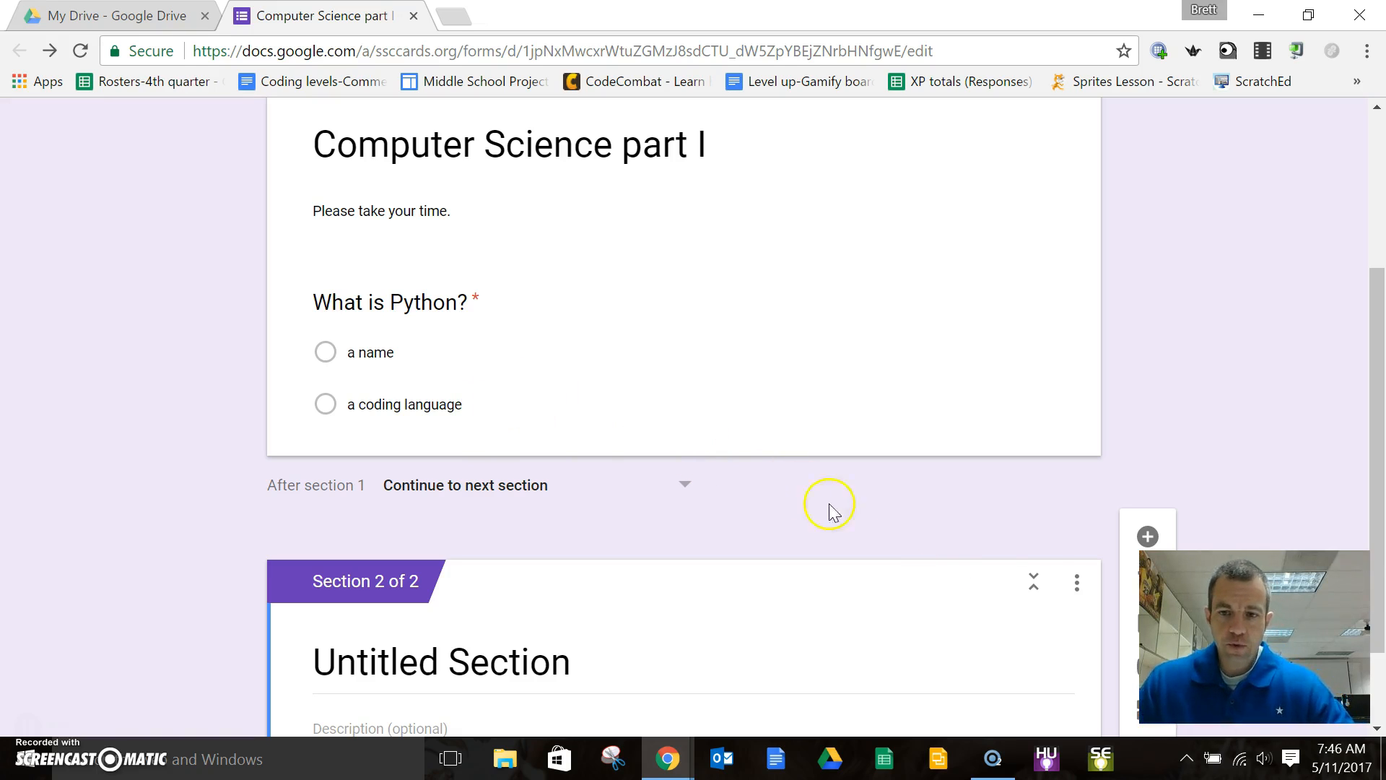
left_click(1076, 581)
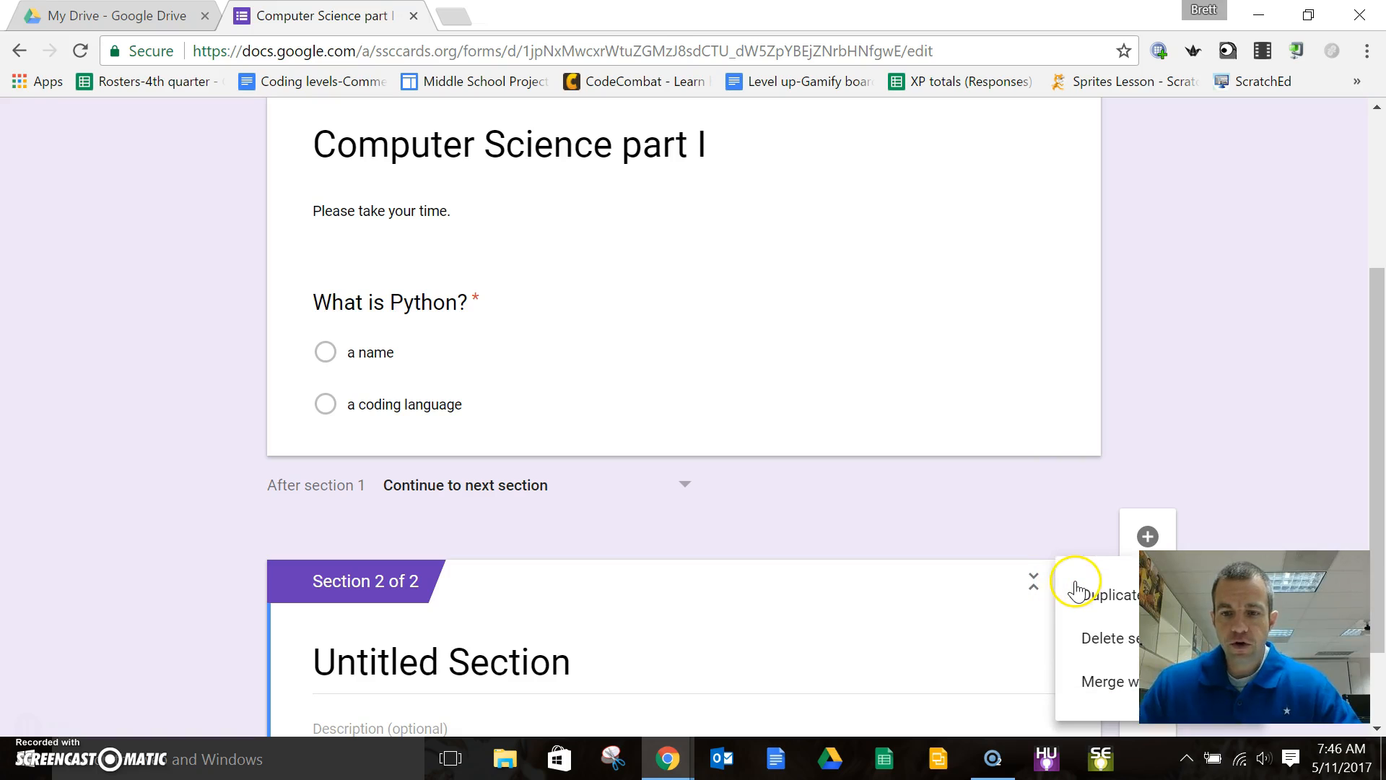
left_click(1100, 641)
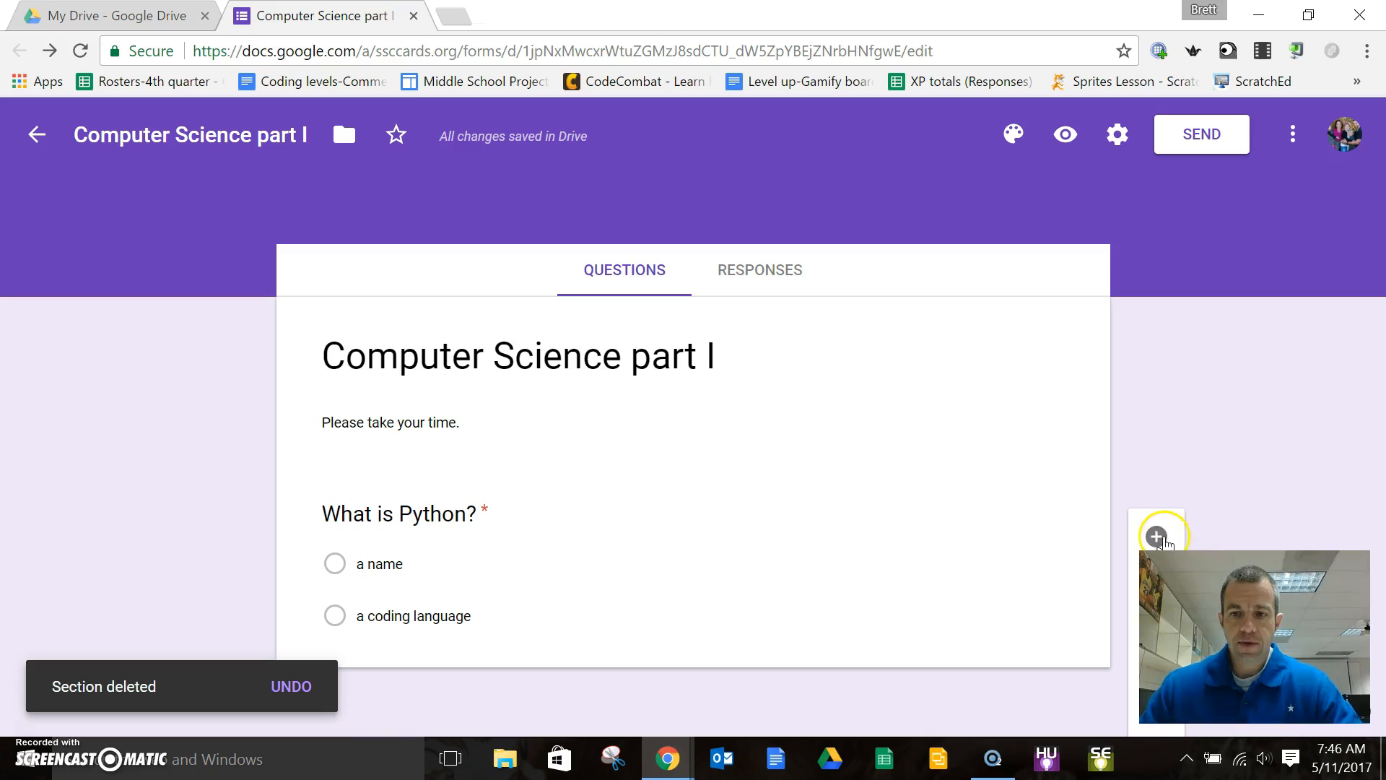
Add a blank multiple choice question and reorder the questions so "What is Python?" comes before it.
left_click(1156, 537)
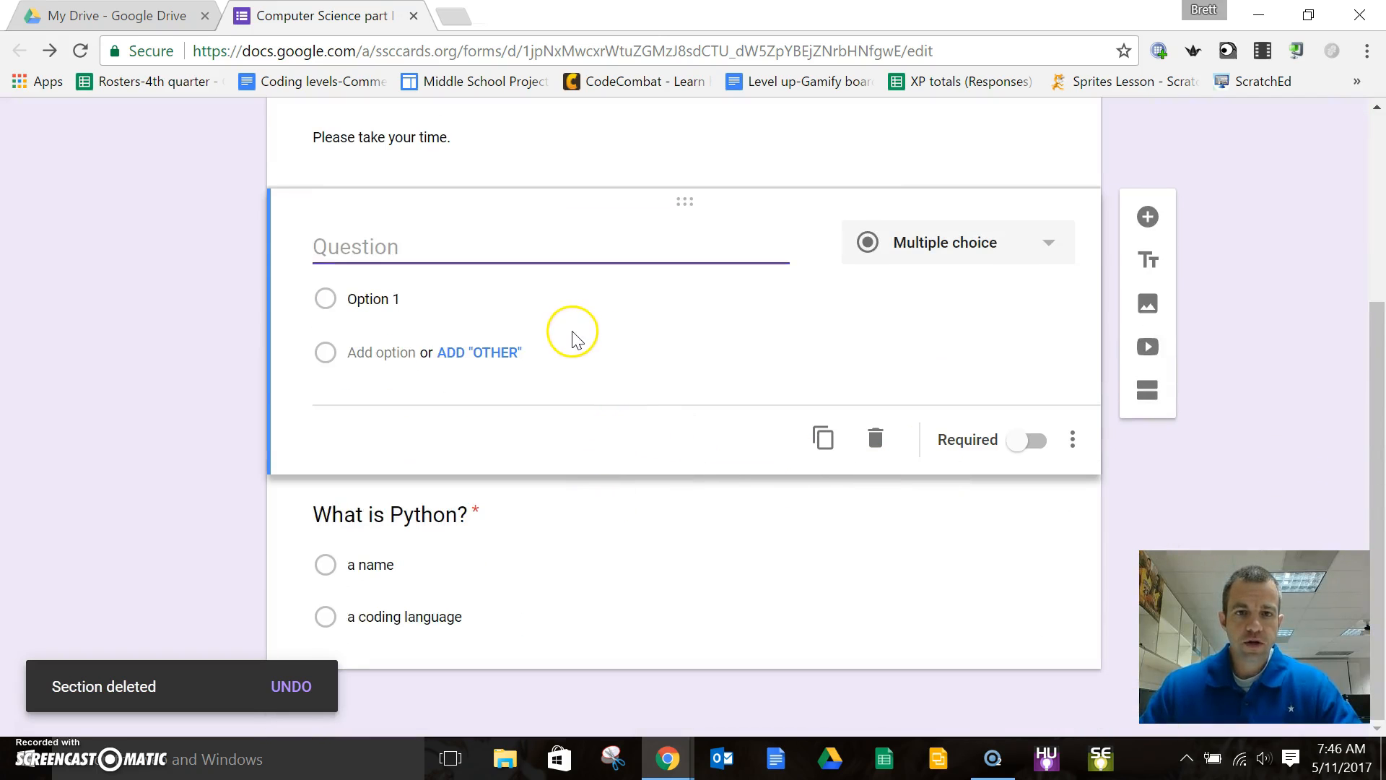
scroll(579, 334, "up", 1)
left_click_drag(678, 312, 654, 579)
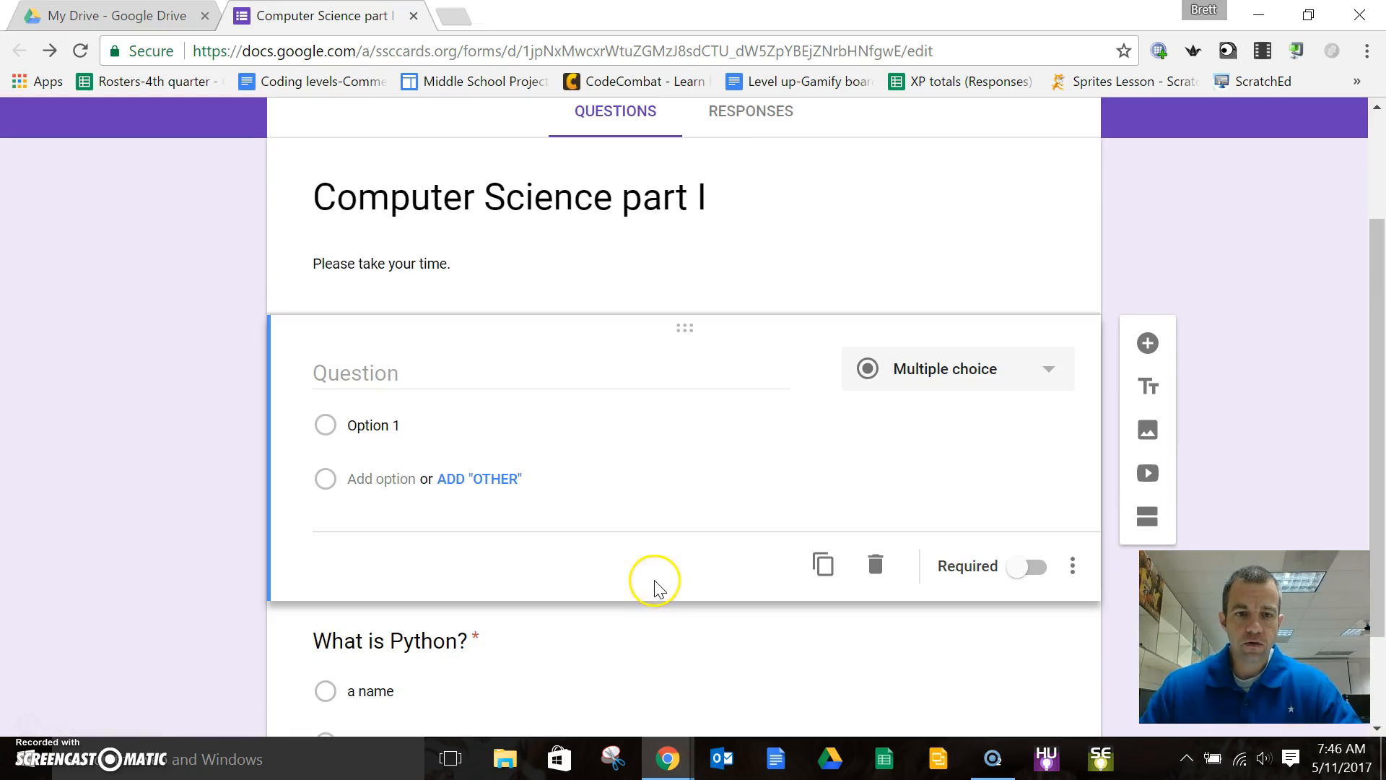
left_click(541, 638)
left_click_drag(682, 468, 682, 354)
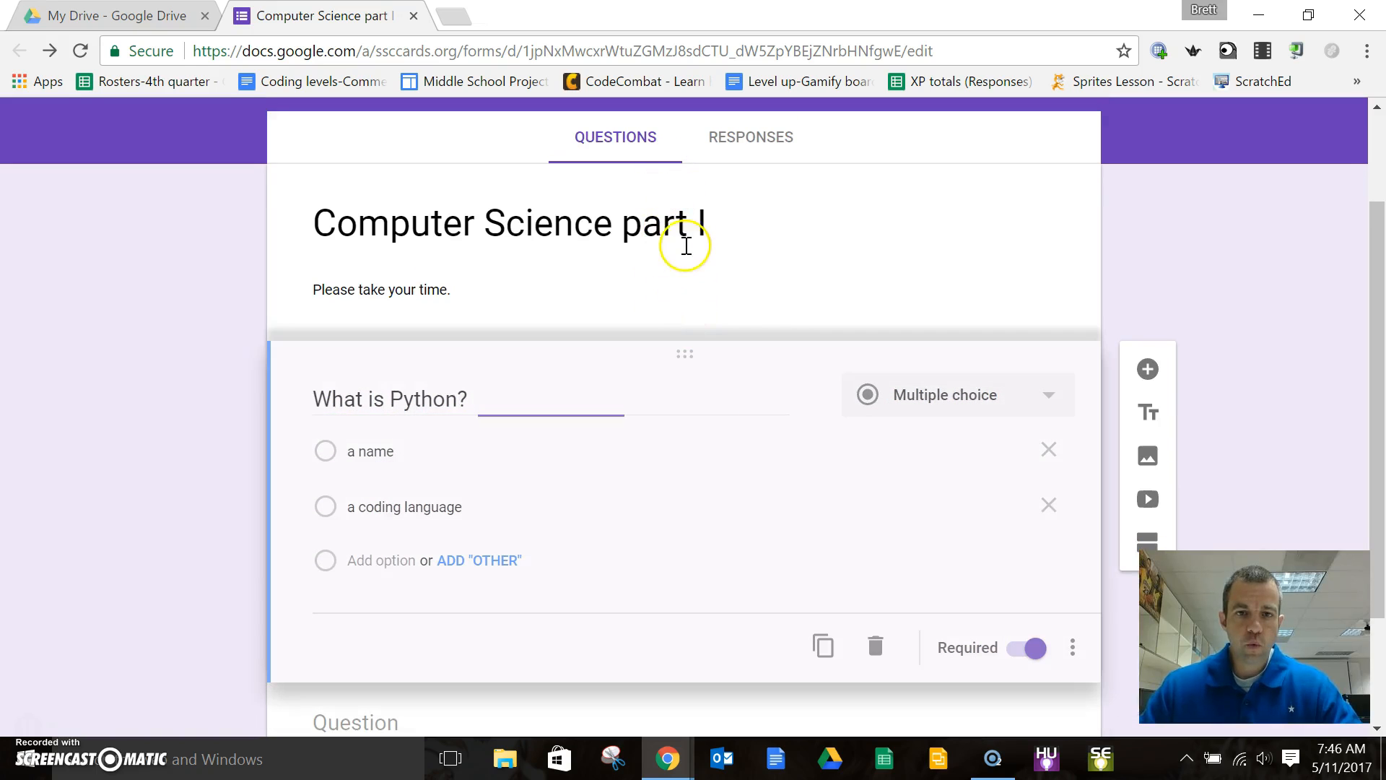
scroll(643, 395, "down", 2)
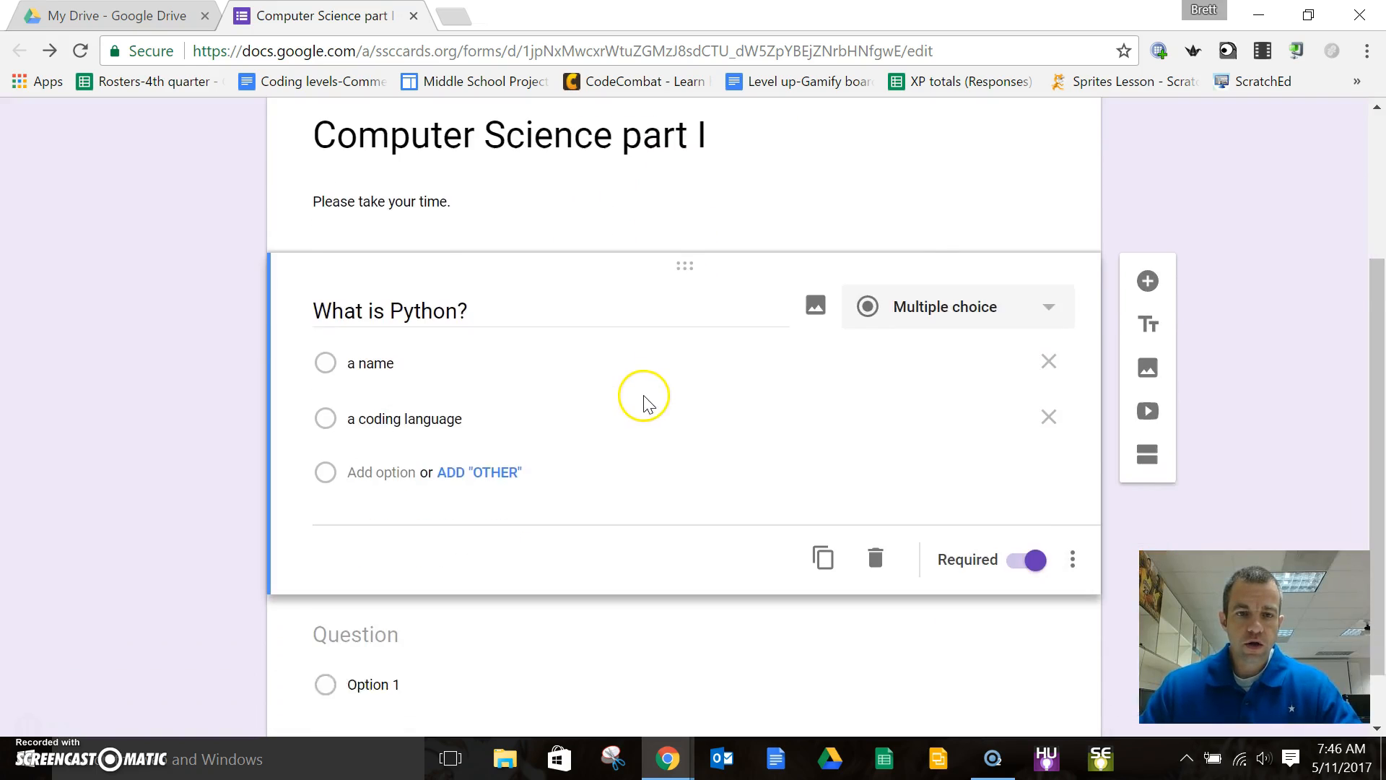
left_click(451, 614)
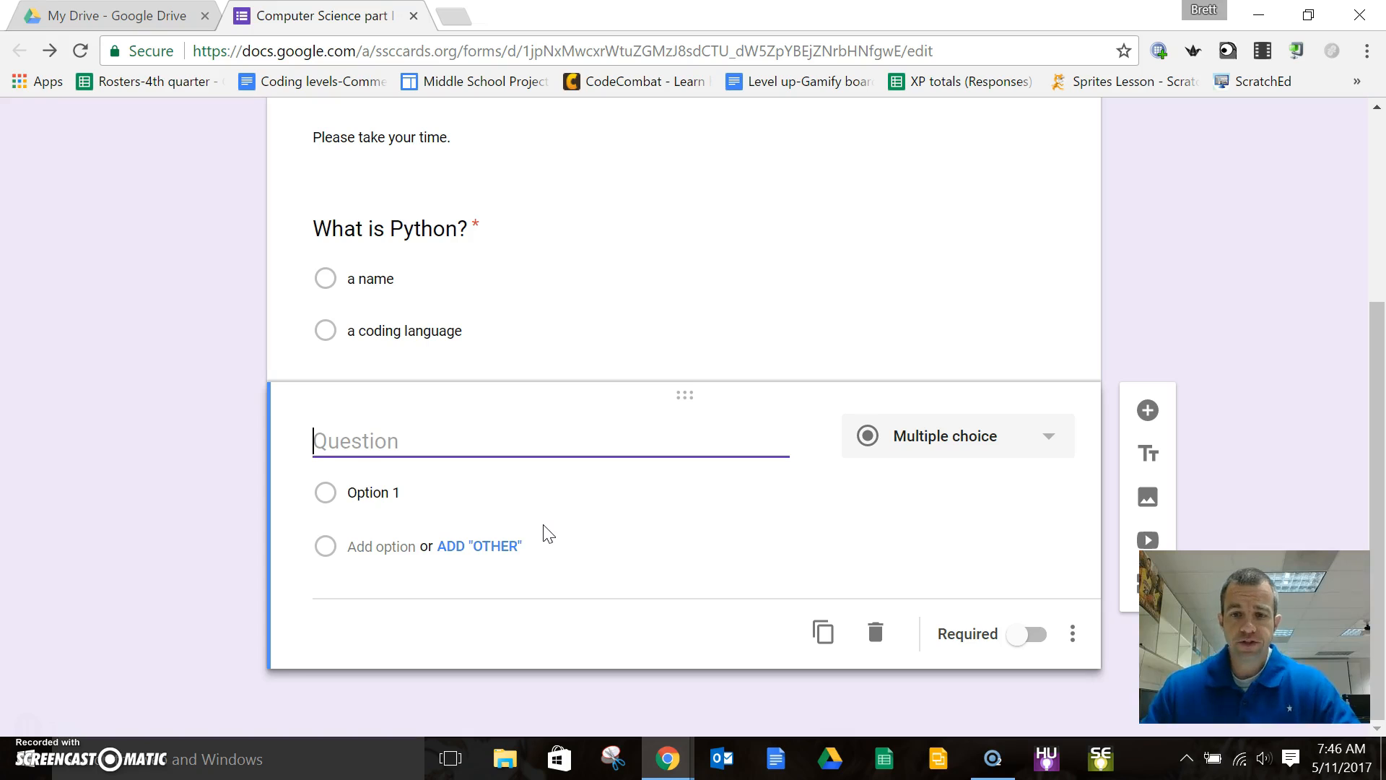
Review the form's general sign-in and response settings and its presentation settings, including the confirmation message.
scroll(776, 491, "up", 4)
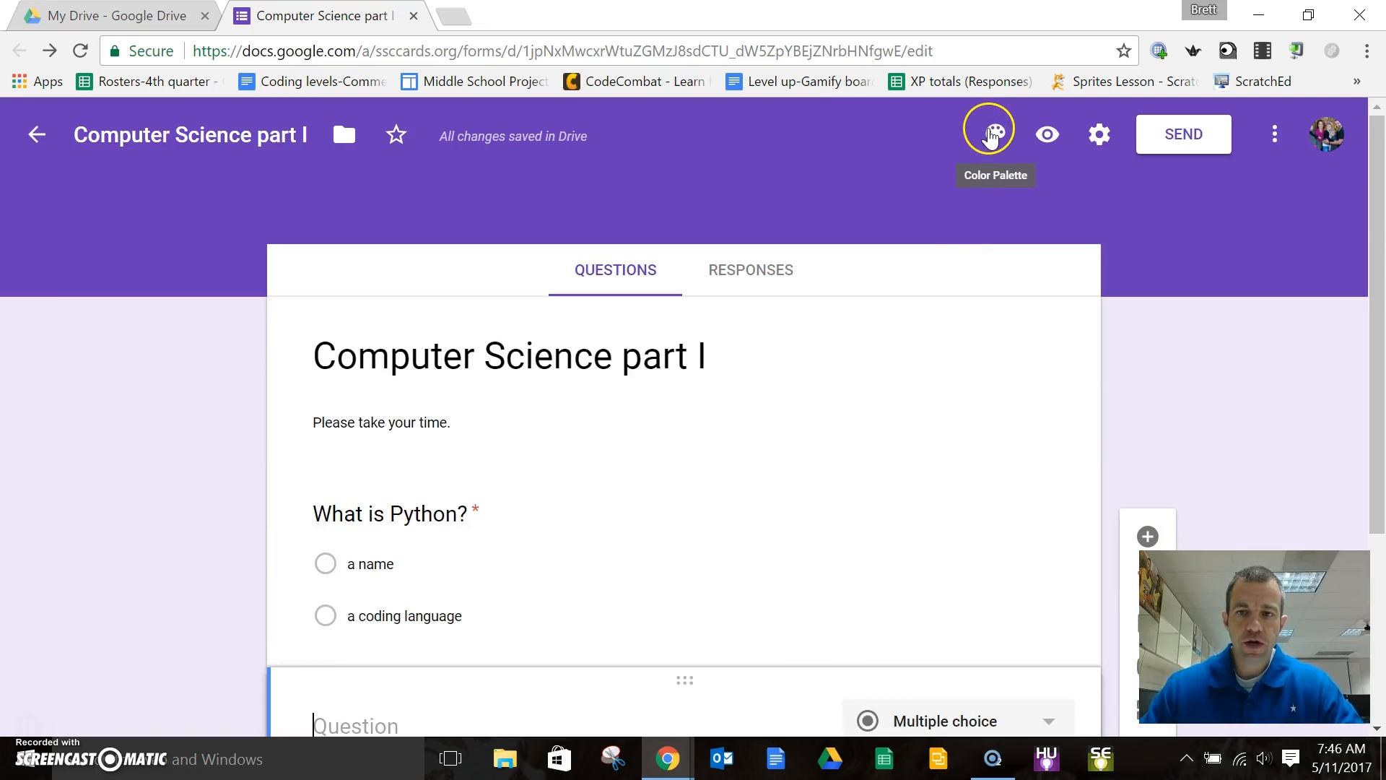
left_click(1093, 134)
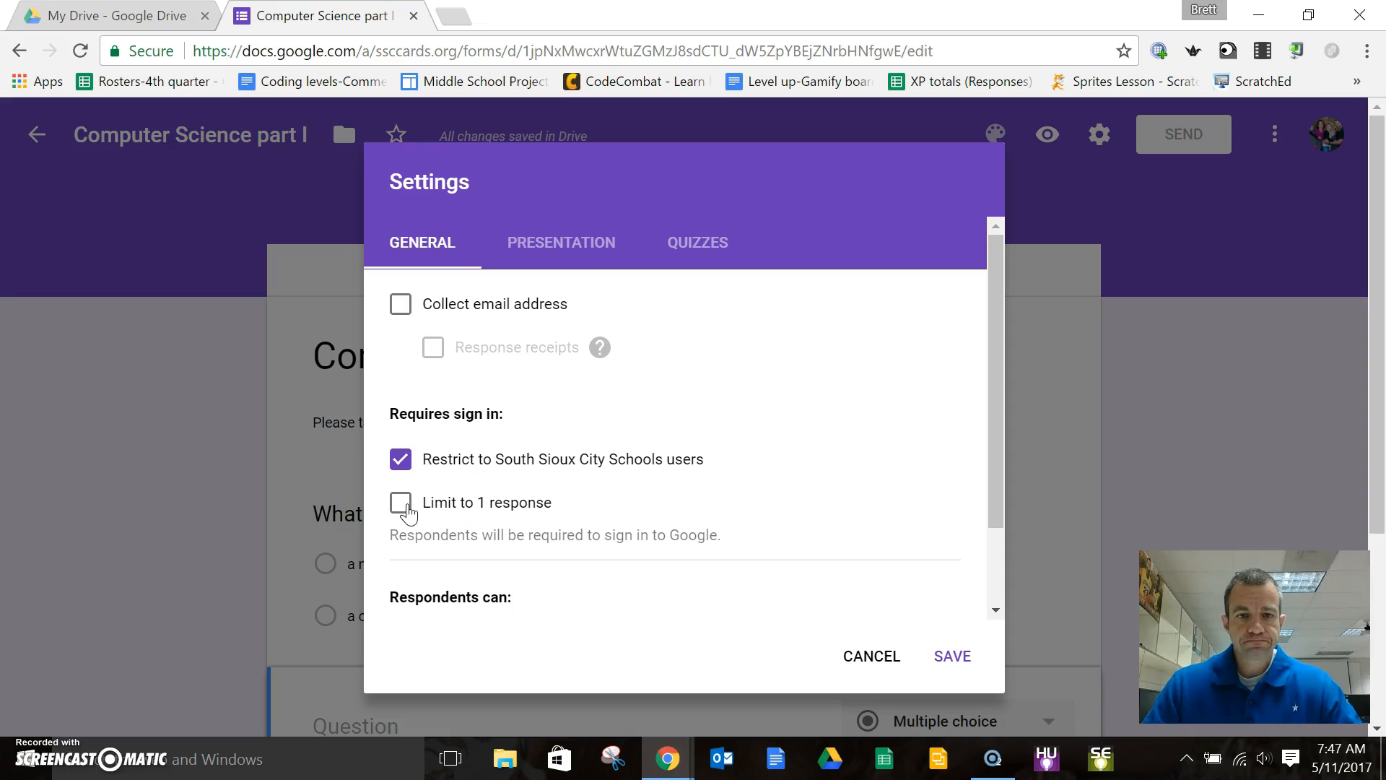
left_click(564, 242)
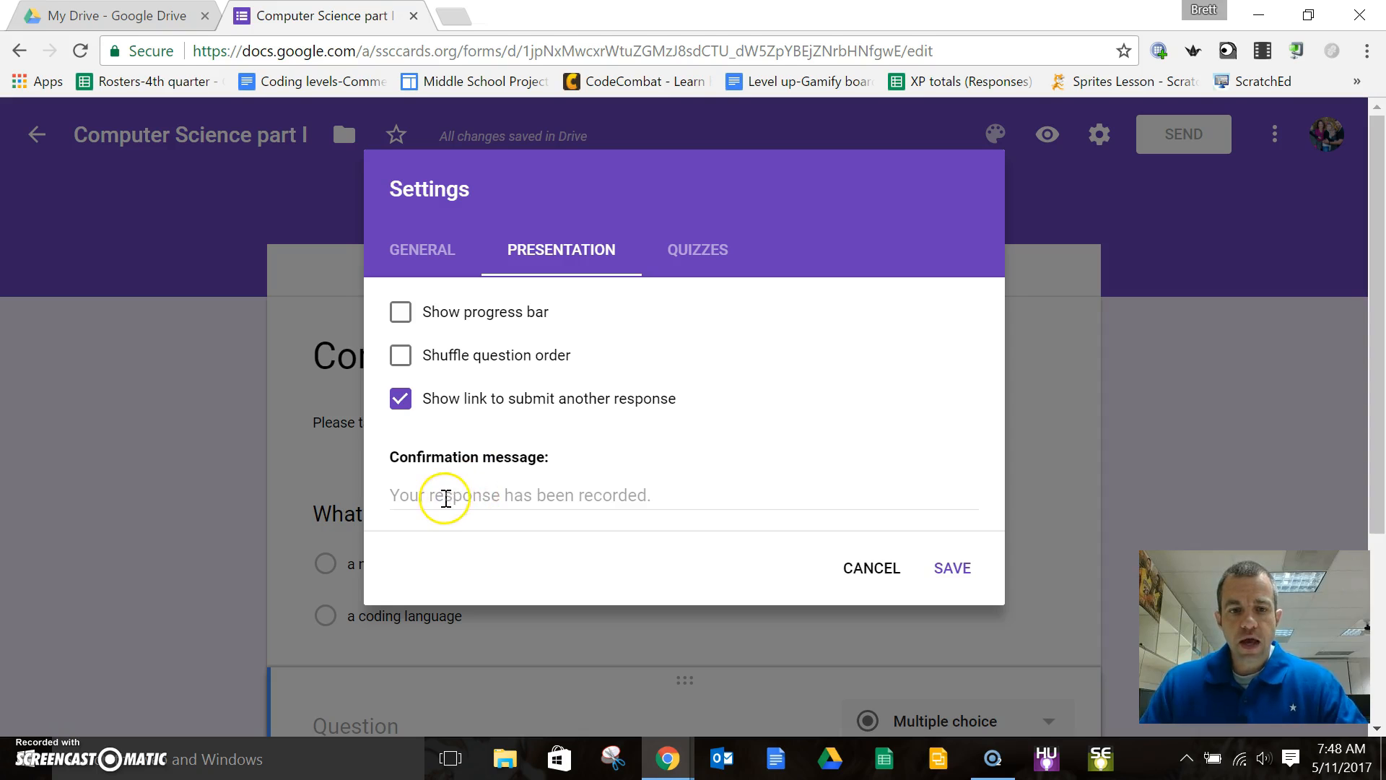
left_click(561, 498)
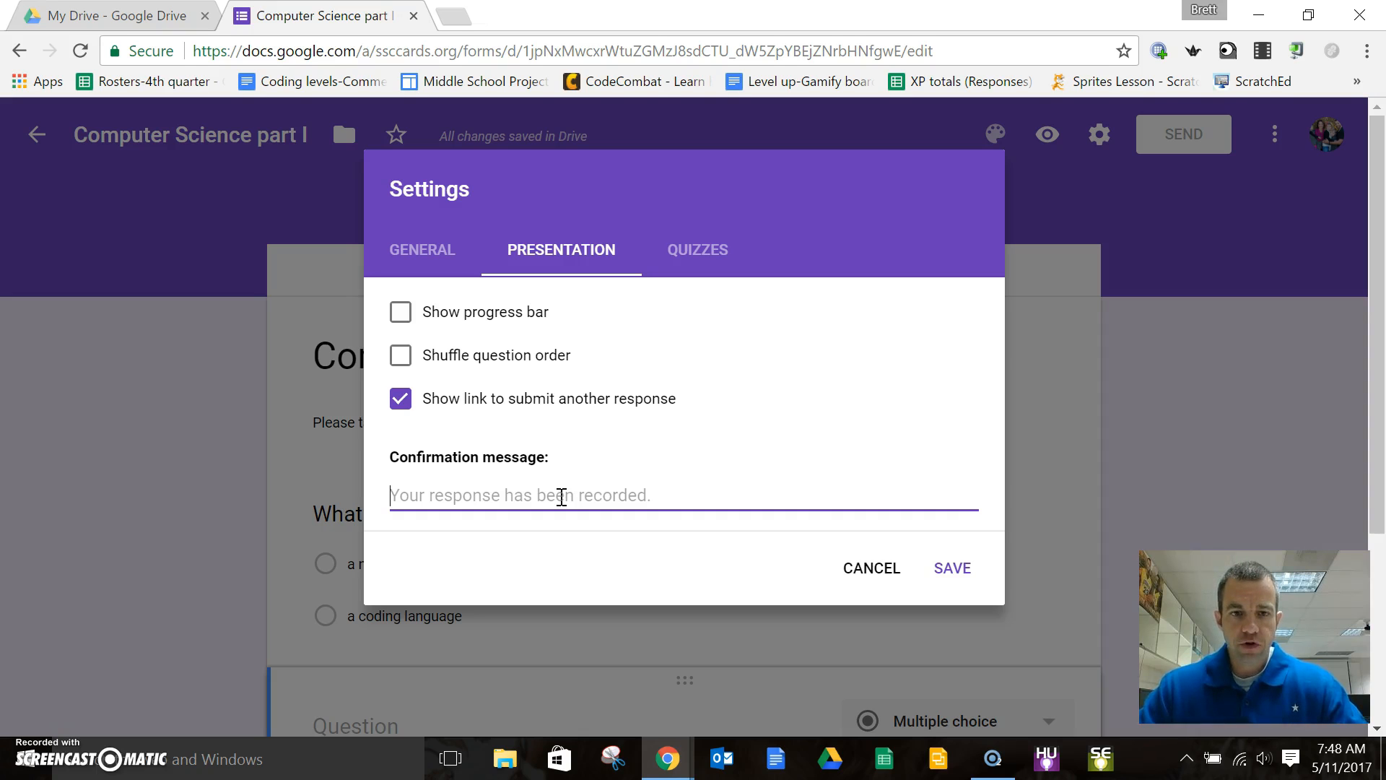
Turn on "Make this a quiz" in the form settings, review the grade release and respondent visibility options, and turn it off again.
left_click(692, 253)
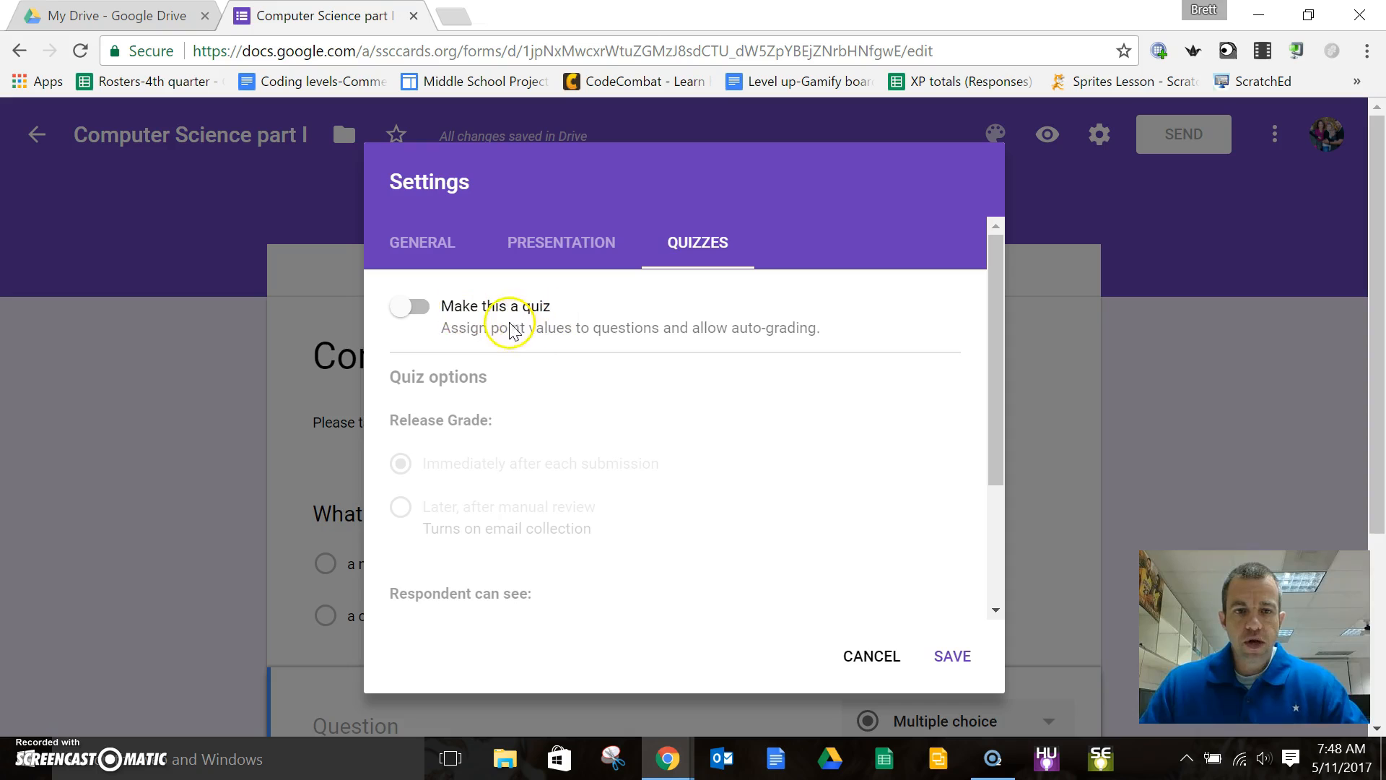
left_click(429, 316)
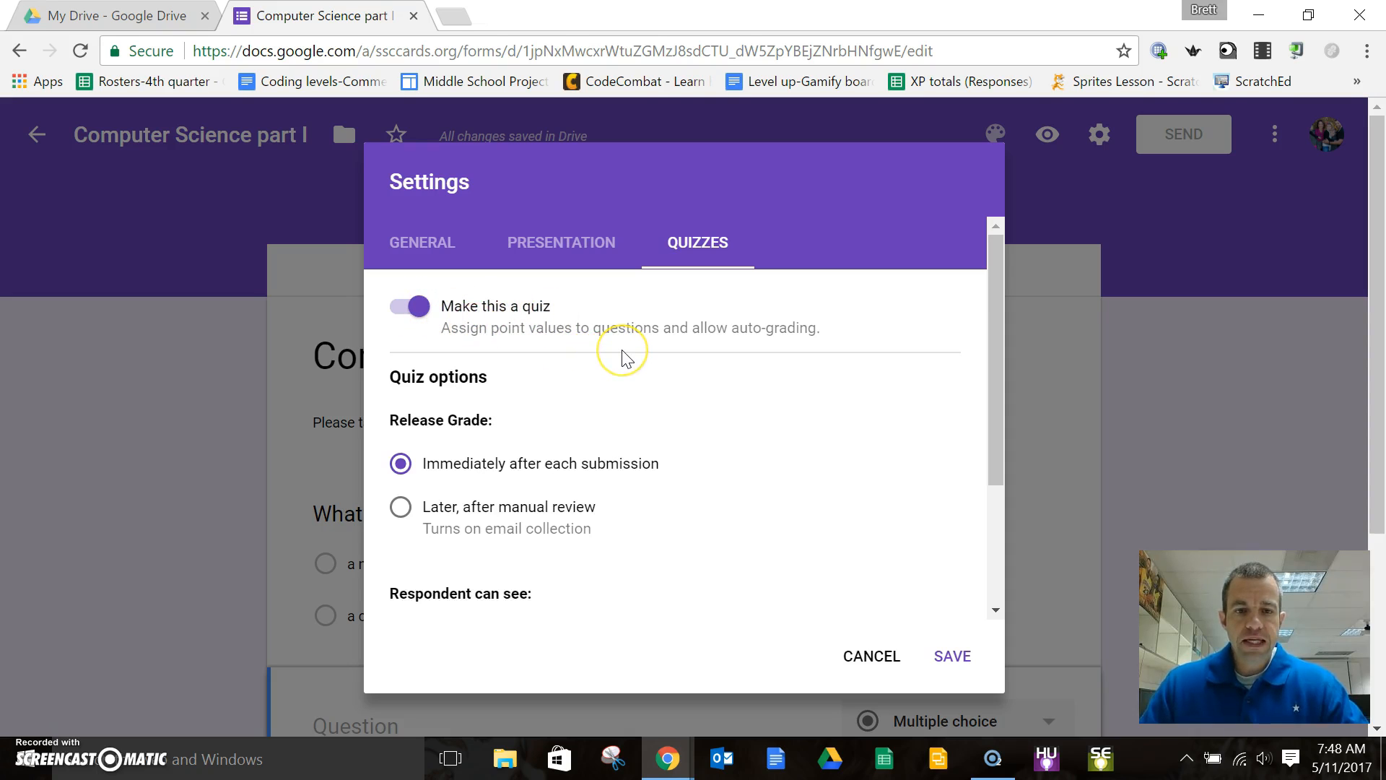
scroll(626, 359, "down", 3)
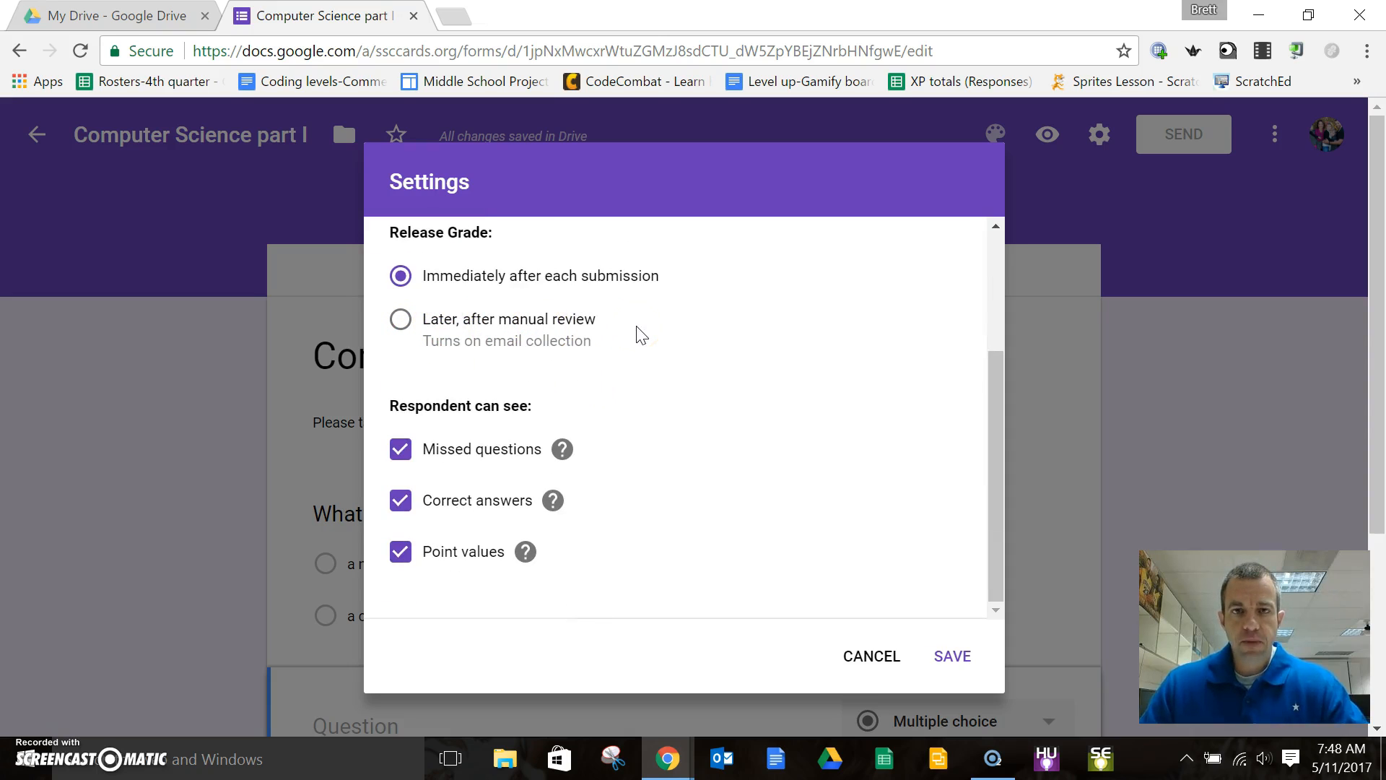
mouse_move(562, 450)
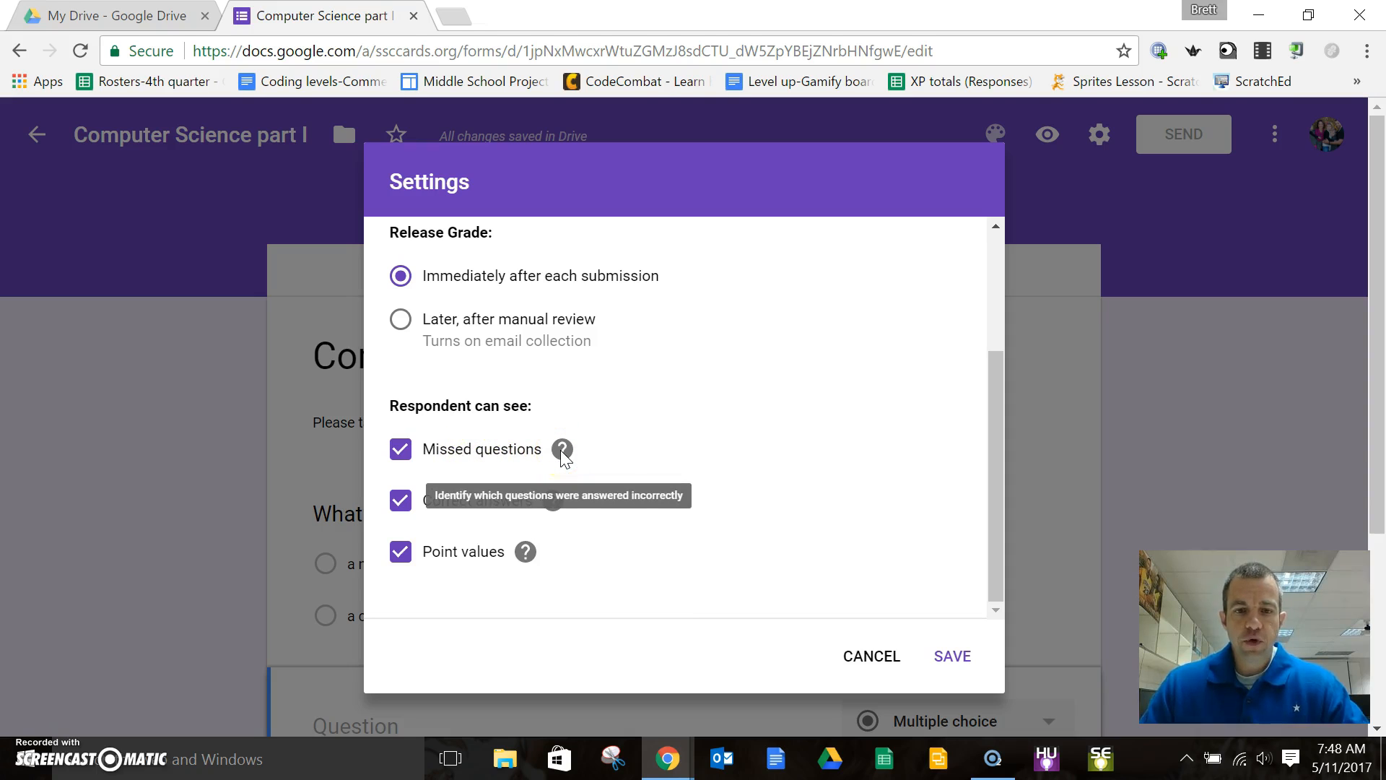
left_click(556, 508)
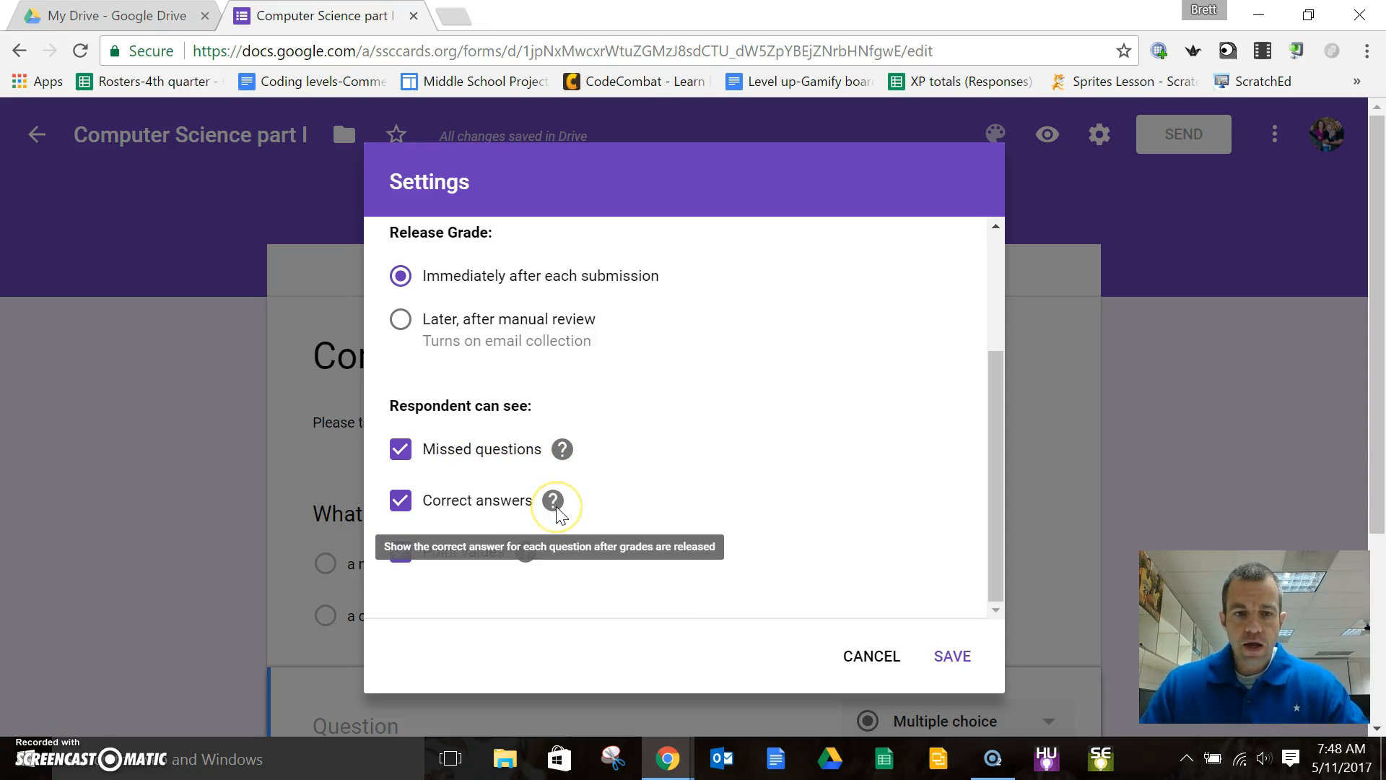
left_click(528, 553)
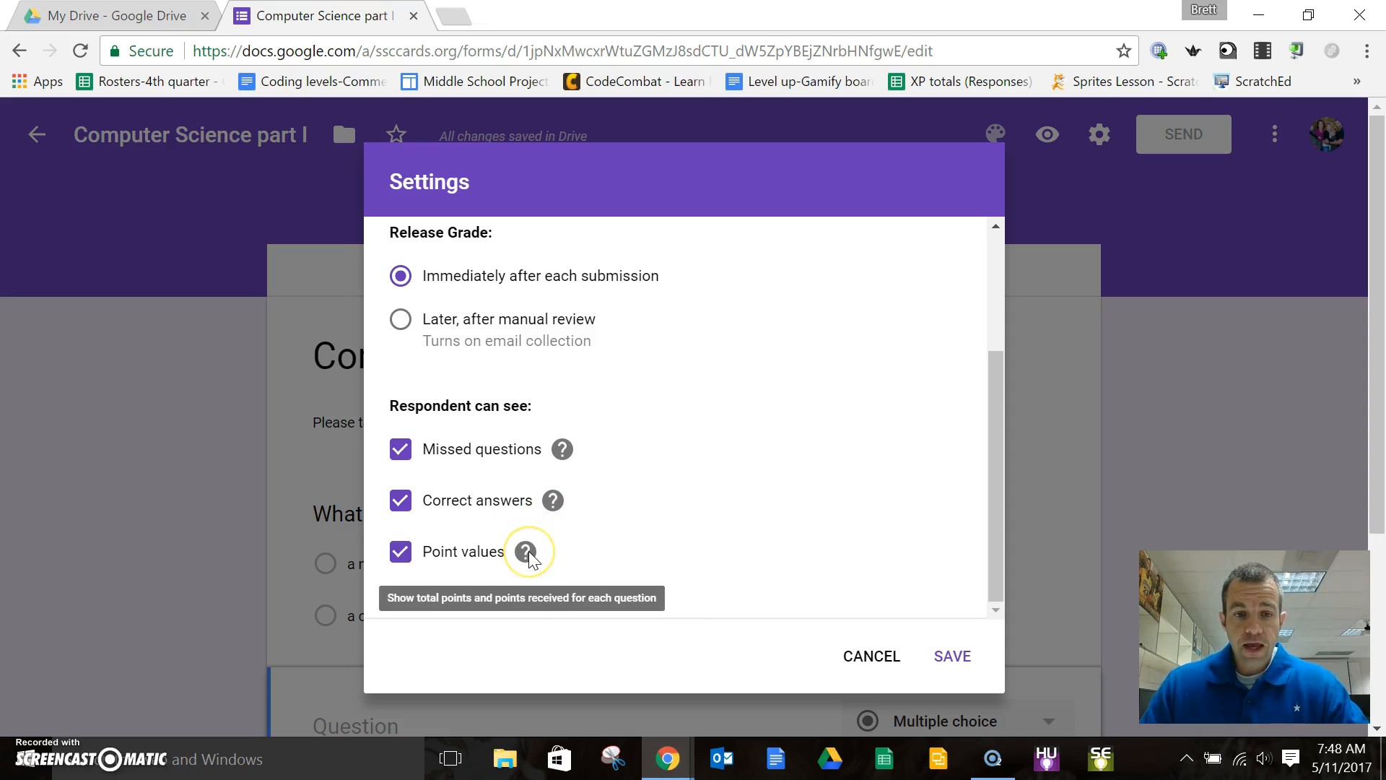
left_click(679, 516)
scroll(682, 517, "up", 3)
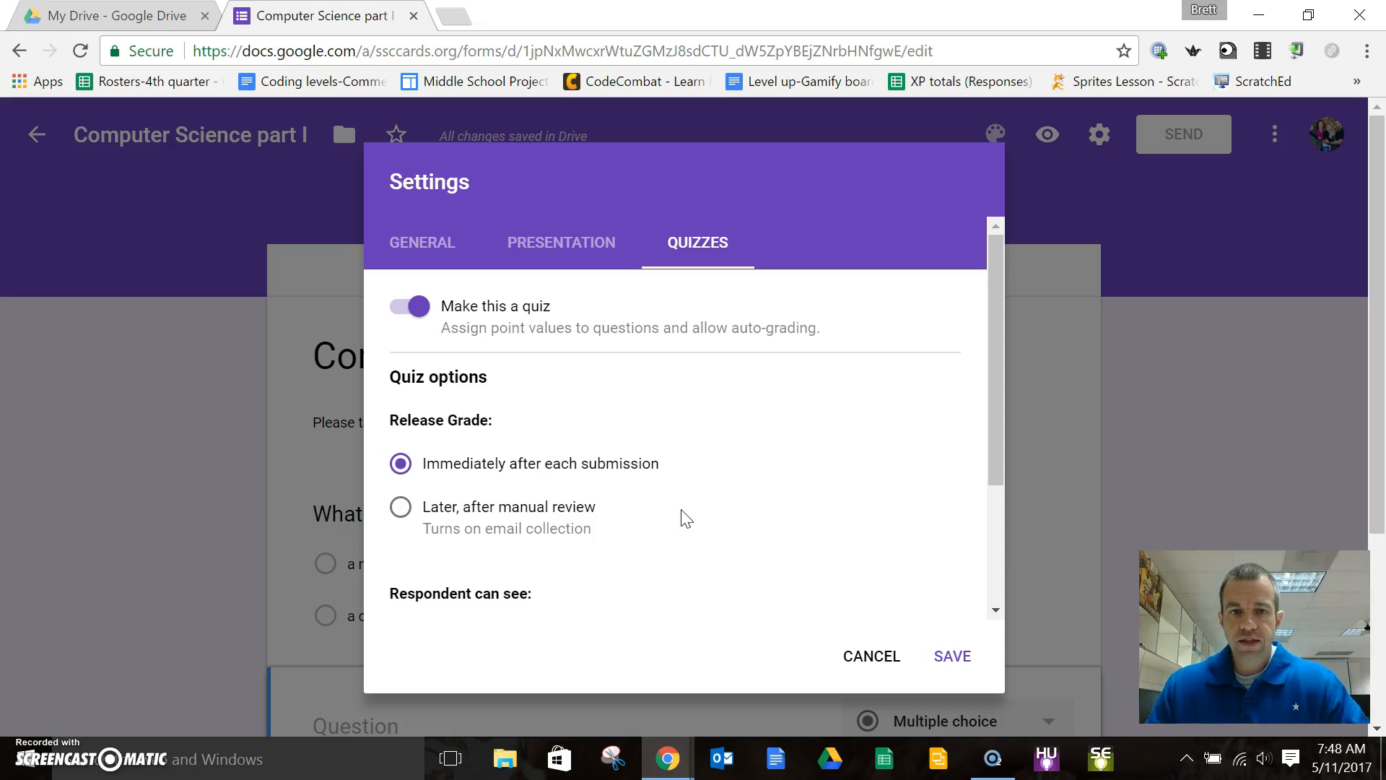
left_click(398, 321)
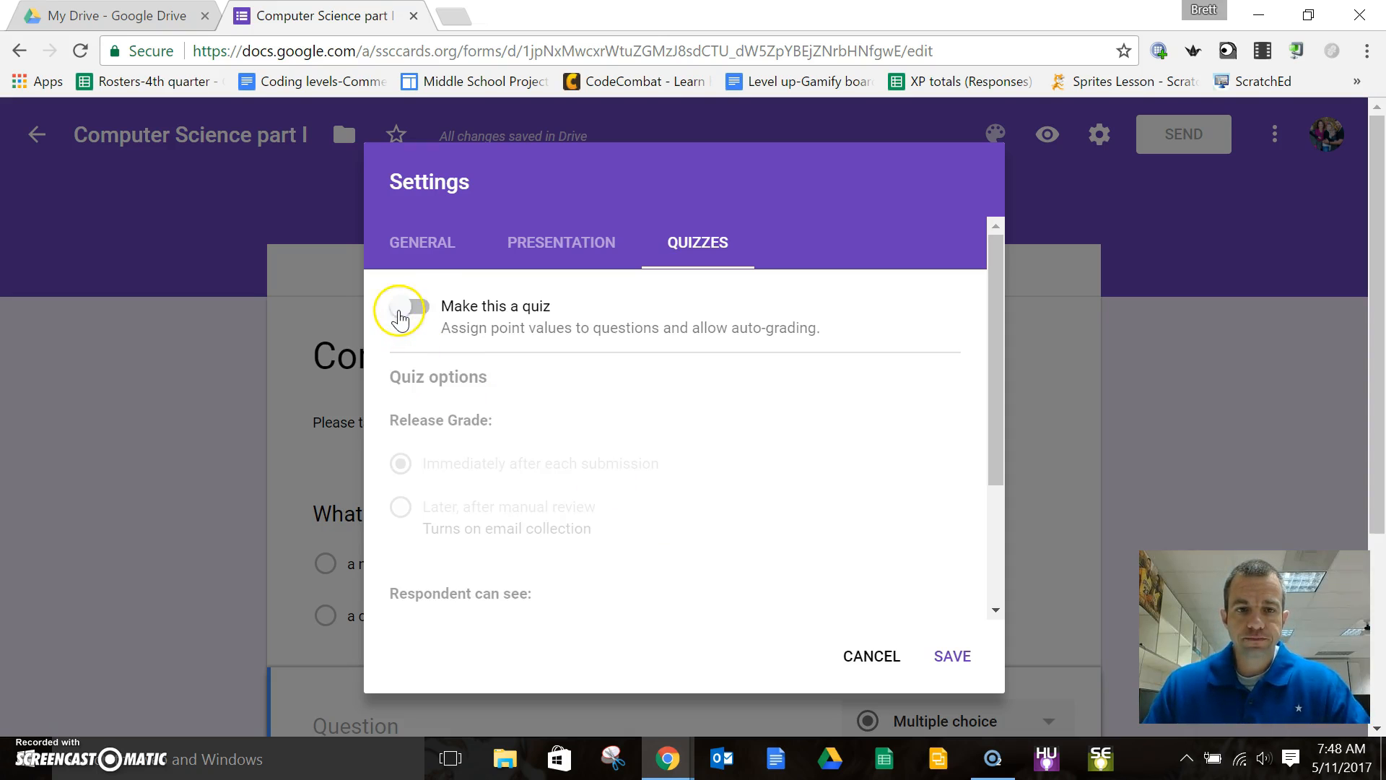
Recheck the general sign-in and respondent options of the form and save the settings.
left_click(422, 248)
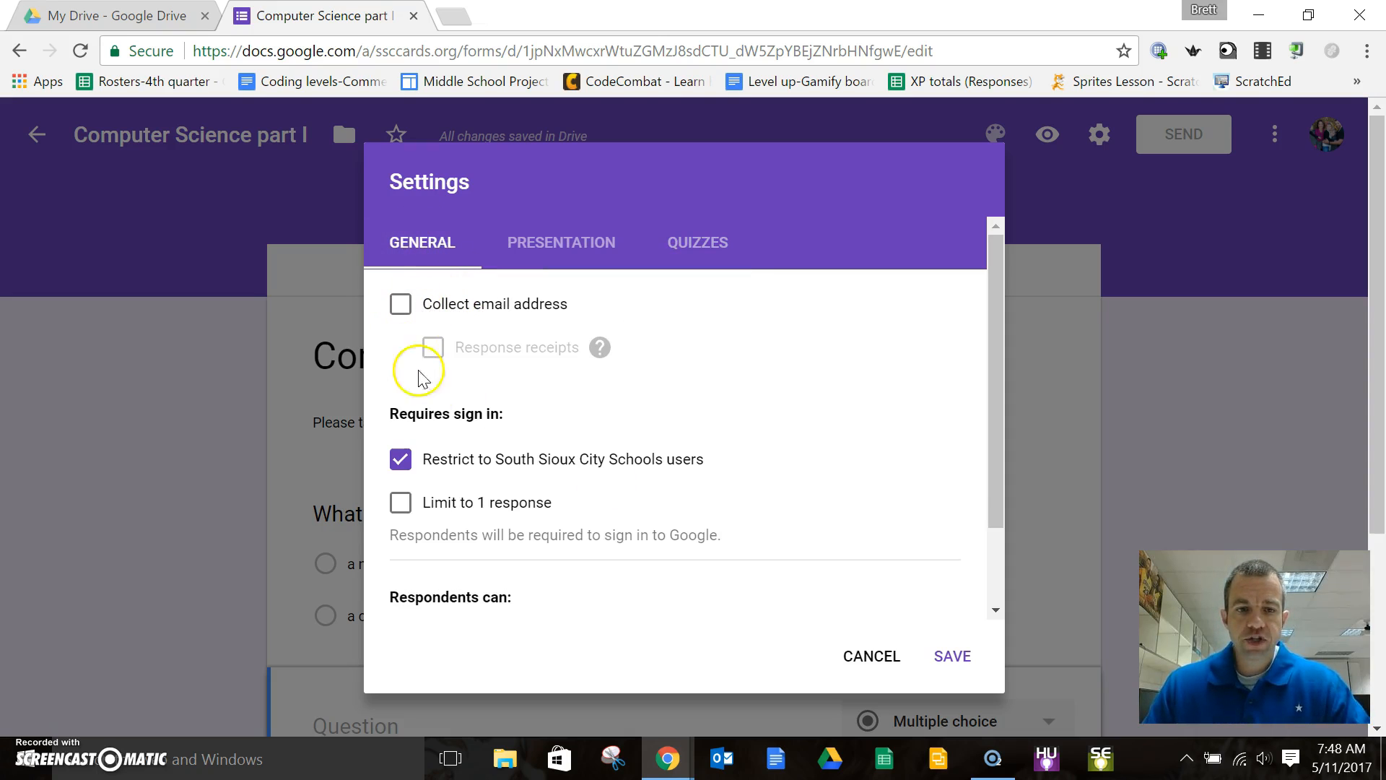
scroll(830, 576, "down", 2)
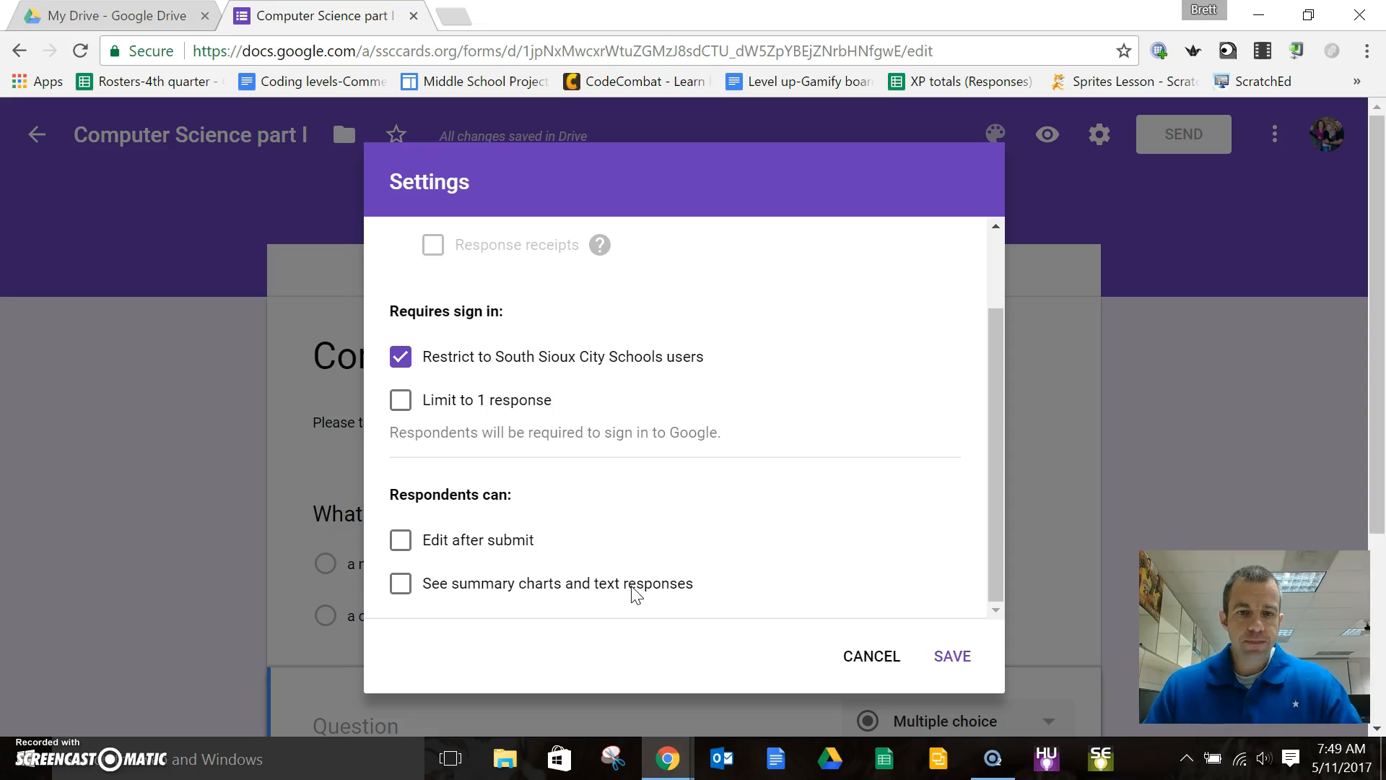
left_click(875, 626)
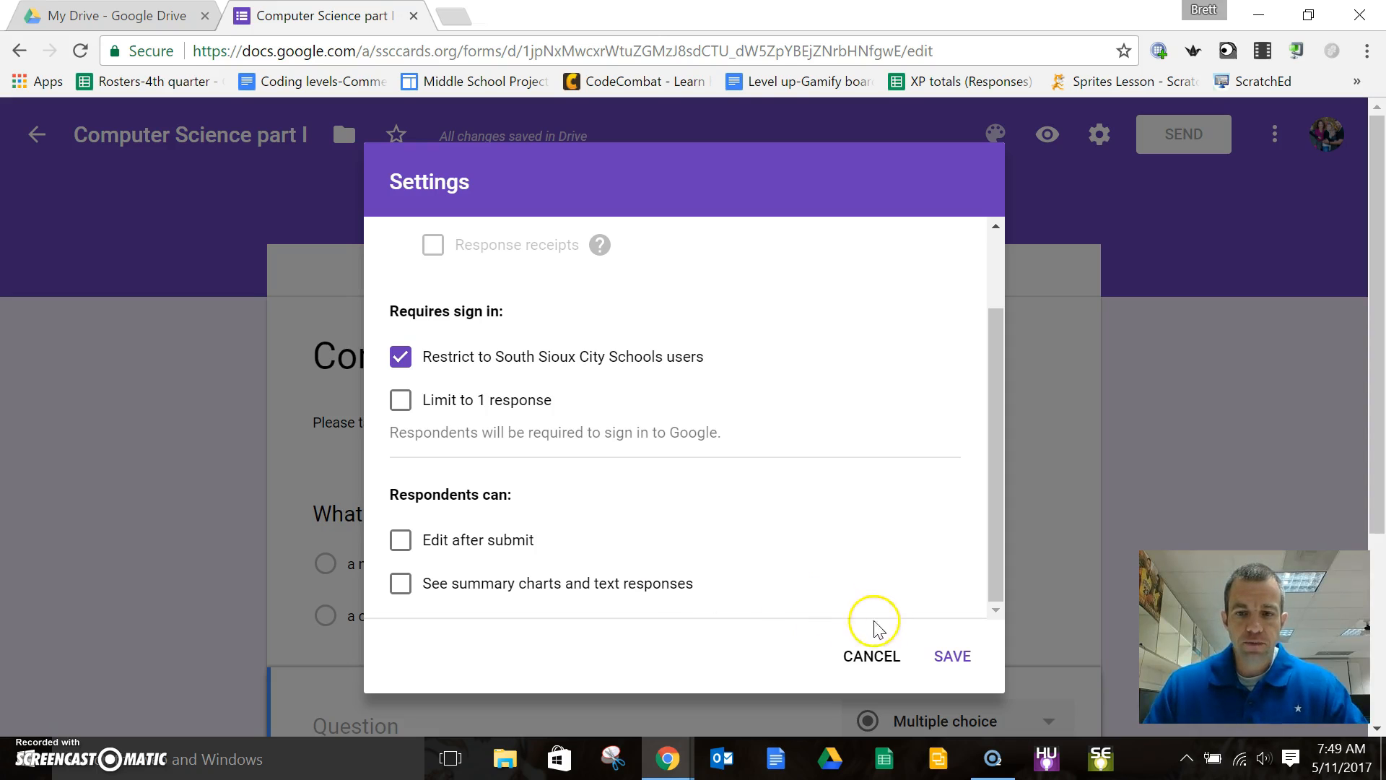
left_click(952, 658)
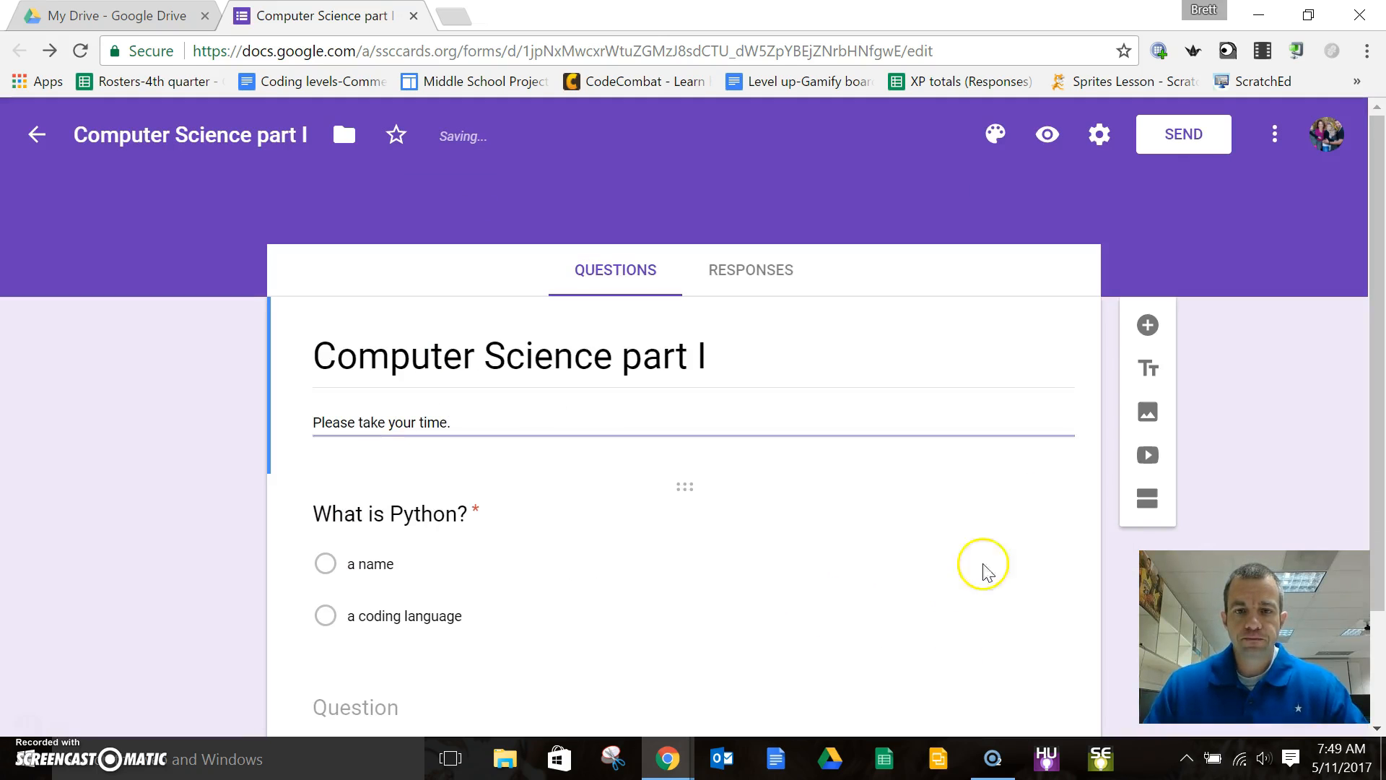
Look at the form's theme colours and header image themes, and leave the theme selection without choosing one.
left_click(996, 145)
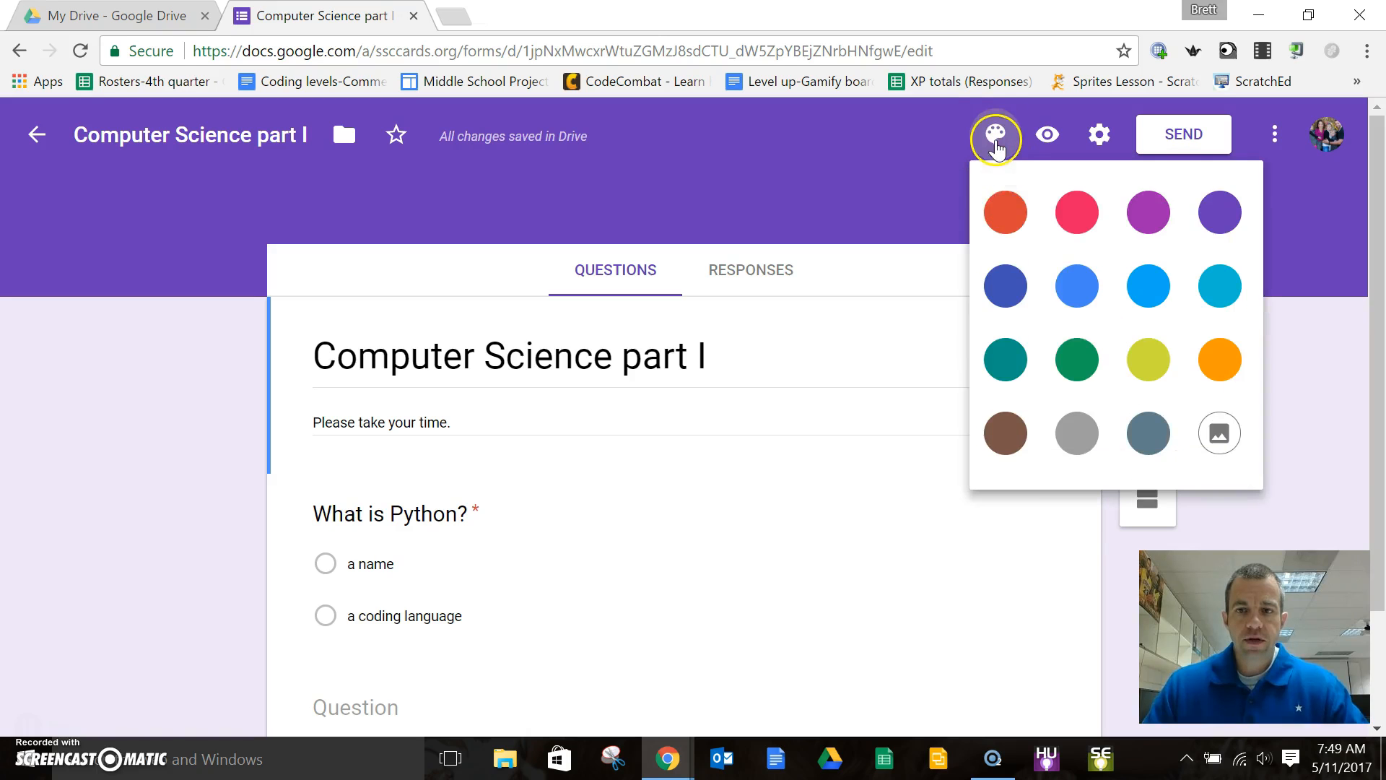
left_click(1229, 436)
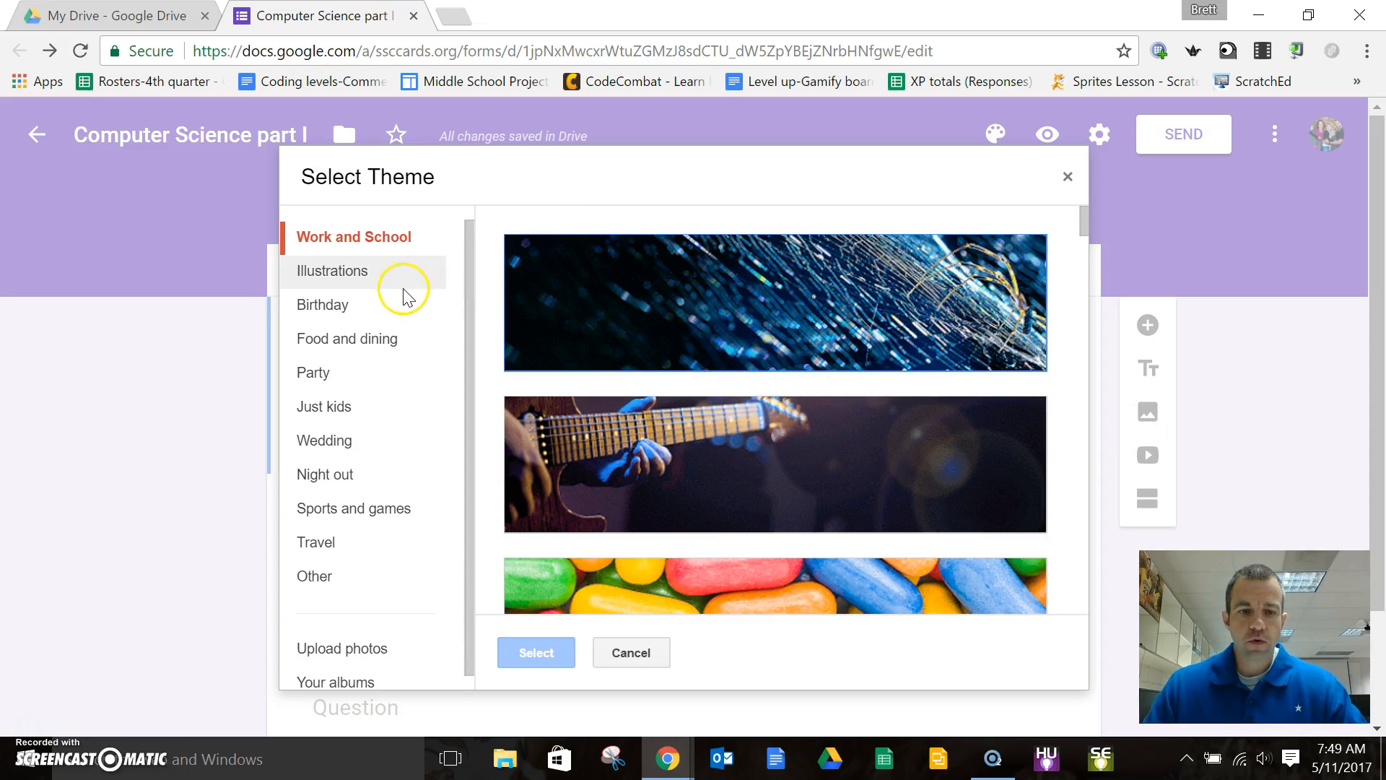
scroll(403, 299, "down", 1)
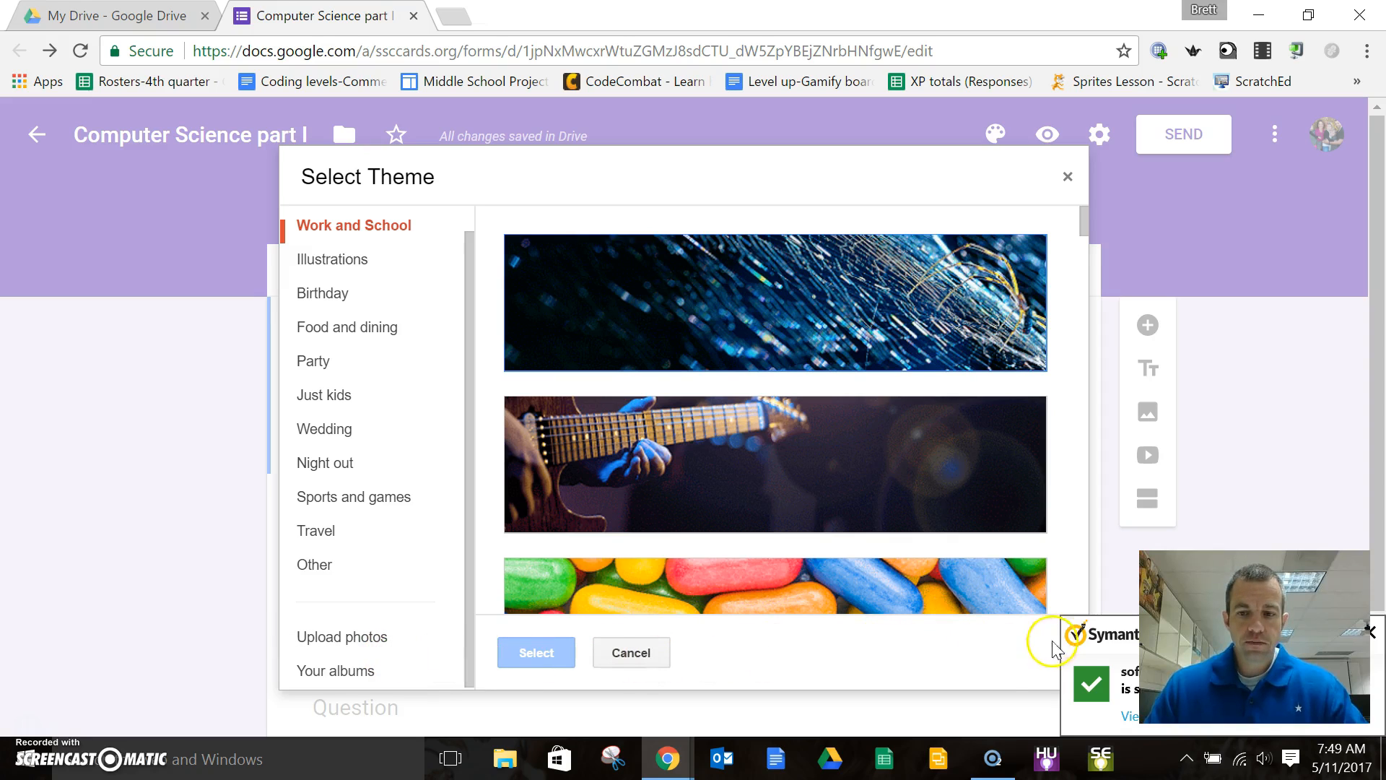
left_click(1372, 632)
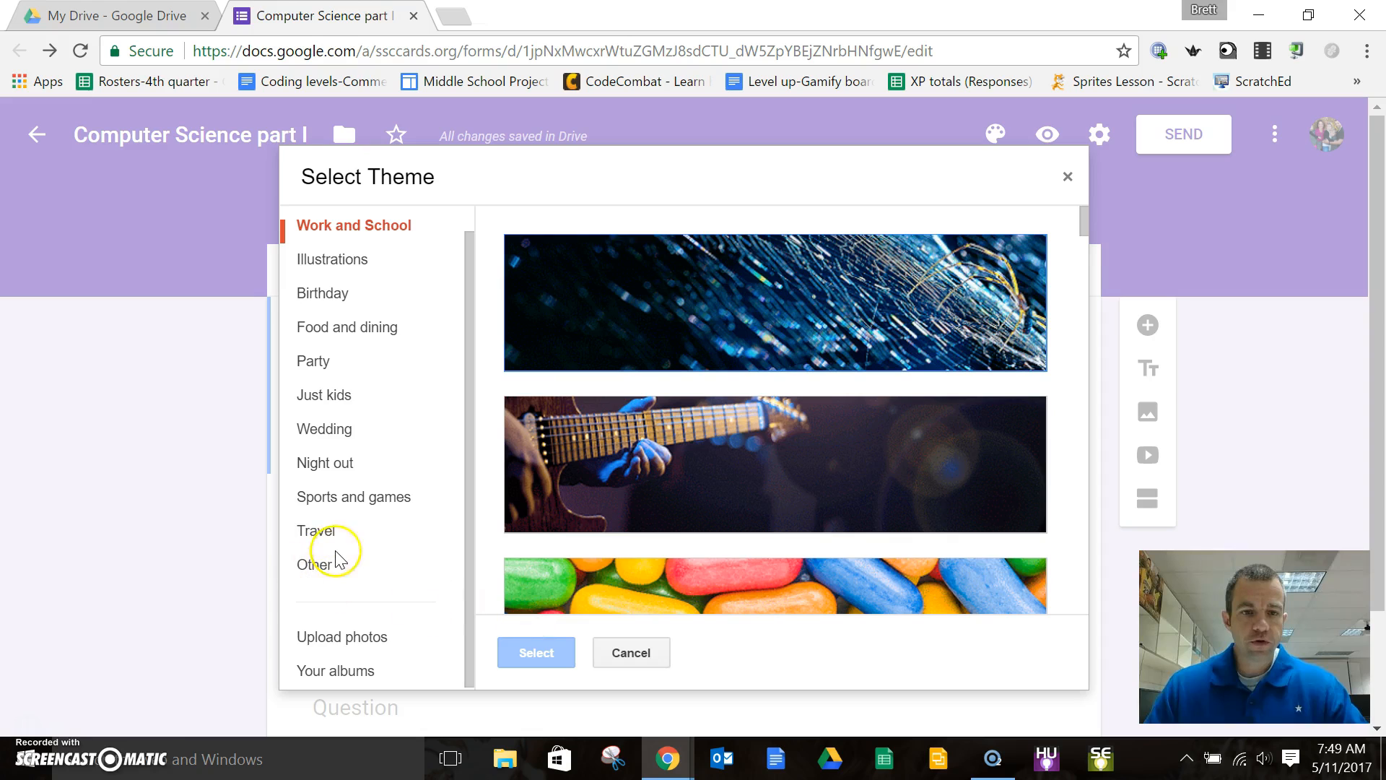
scroll(335, 561, "up", 1)
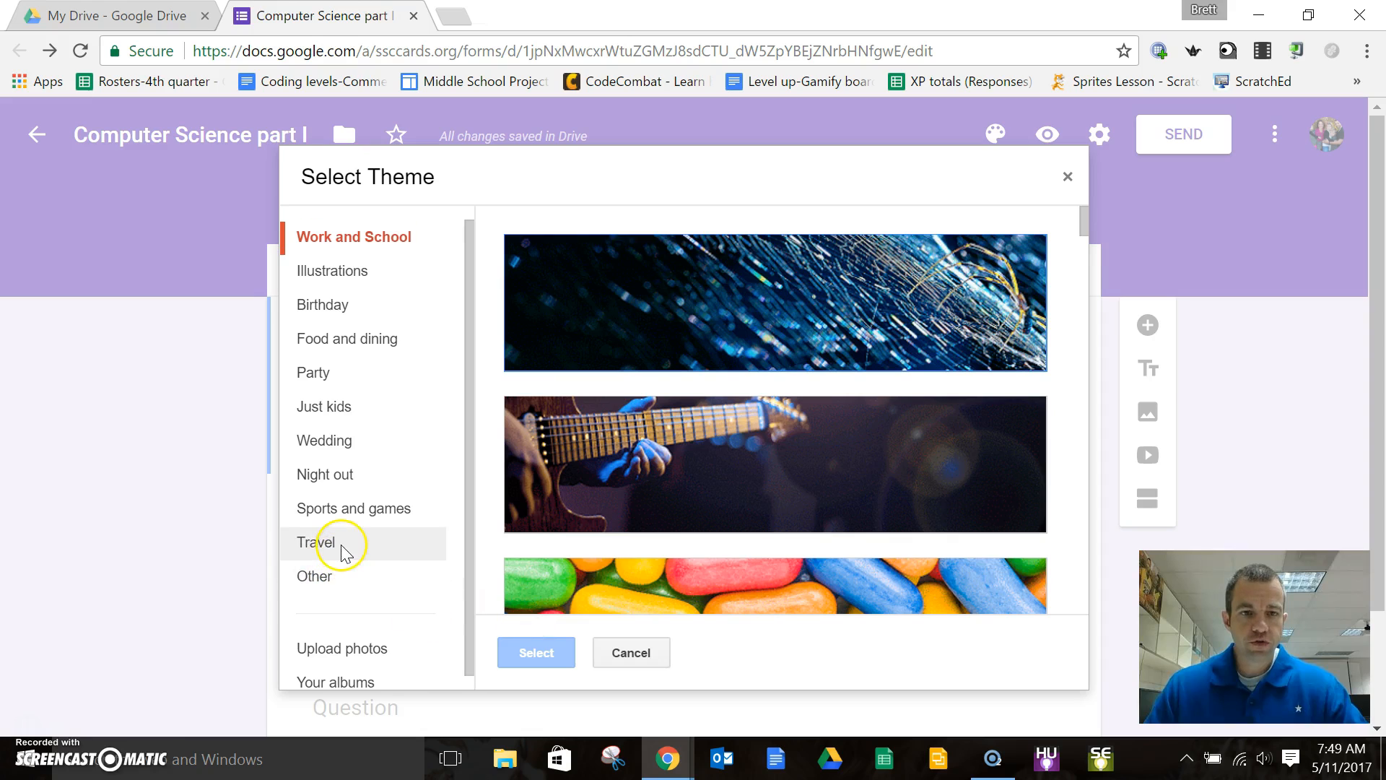
left_click(631, 652)
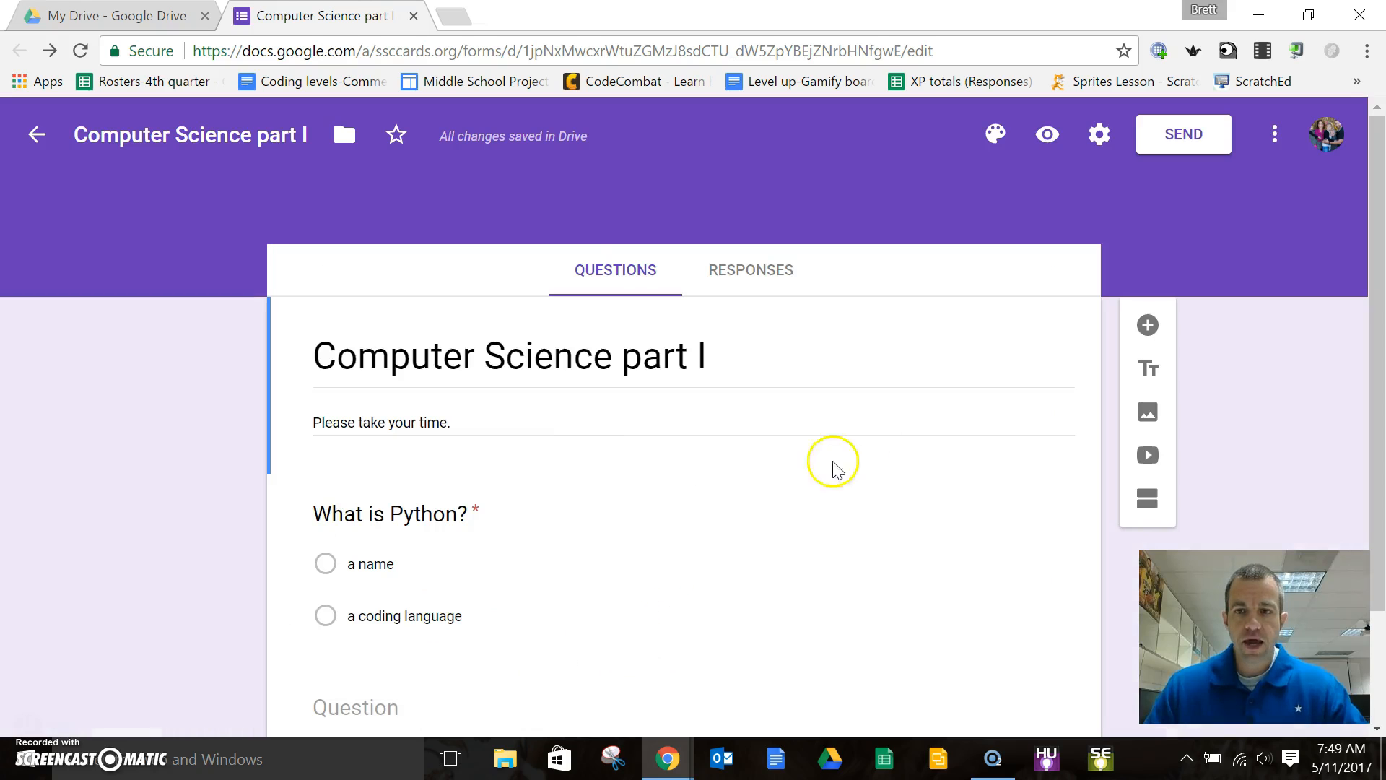
Preview the form as respondents see it, select the preview's web address, and return to the form editor.
left_click(1047, 137)
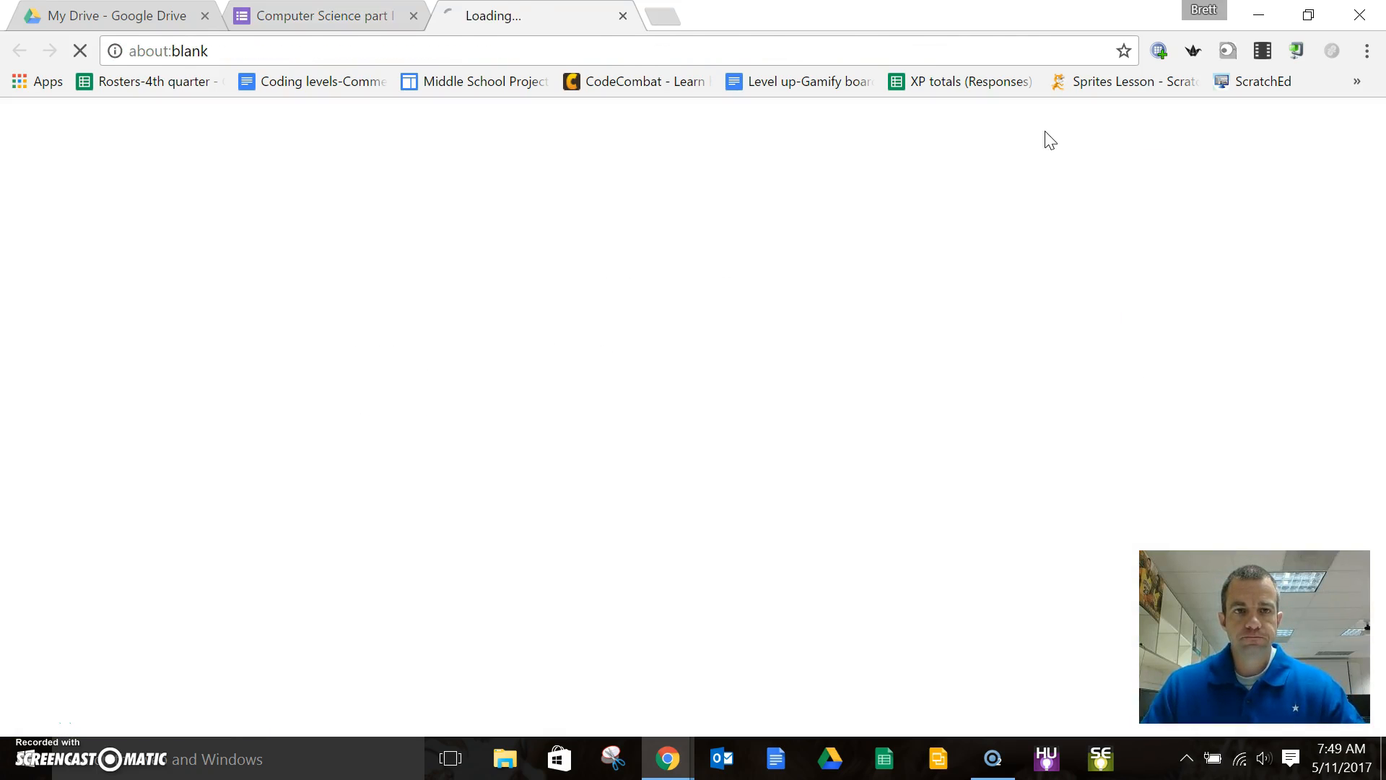
scroll(347, 309, "down", 4)
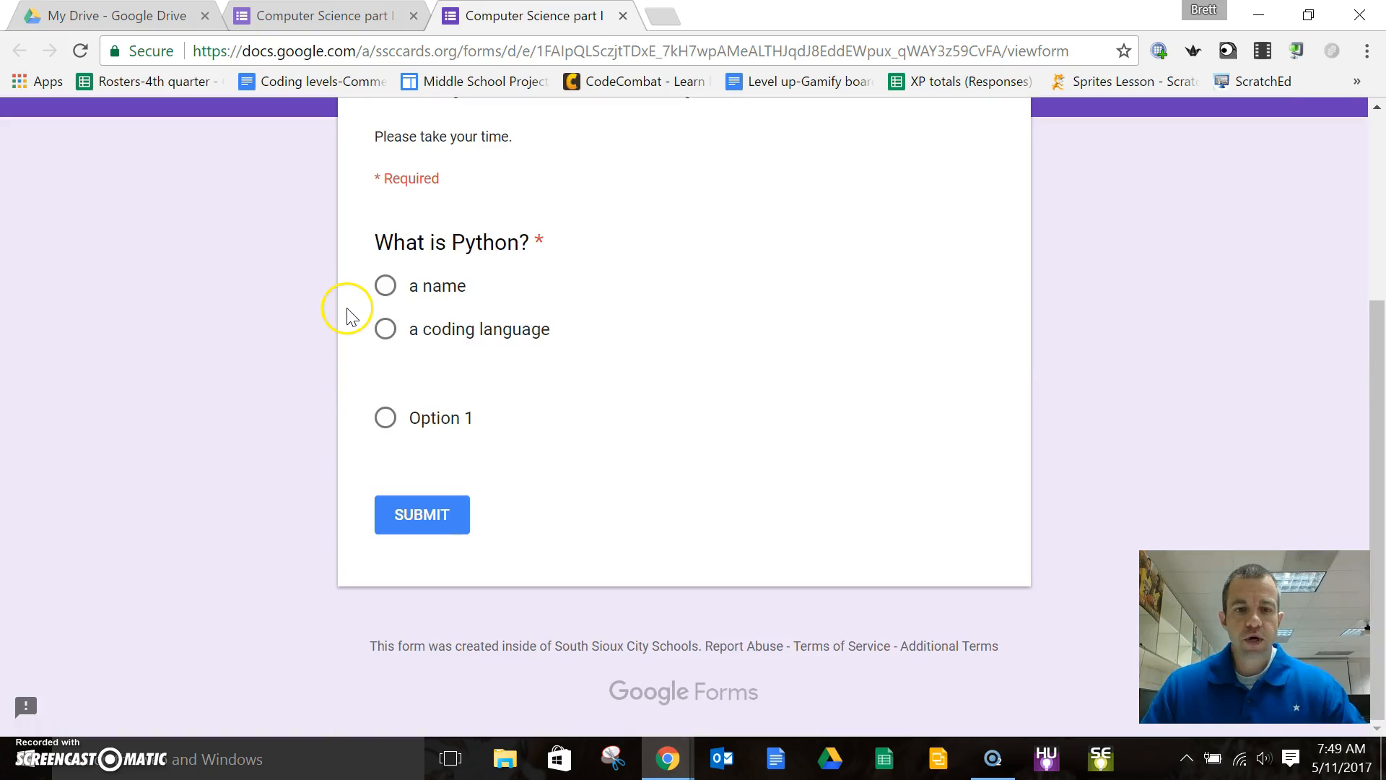
scroll(346, 309, "up", 4)
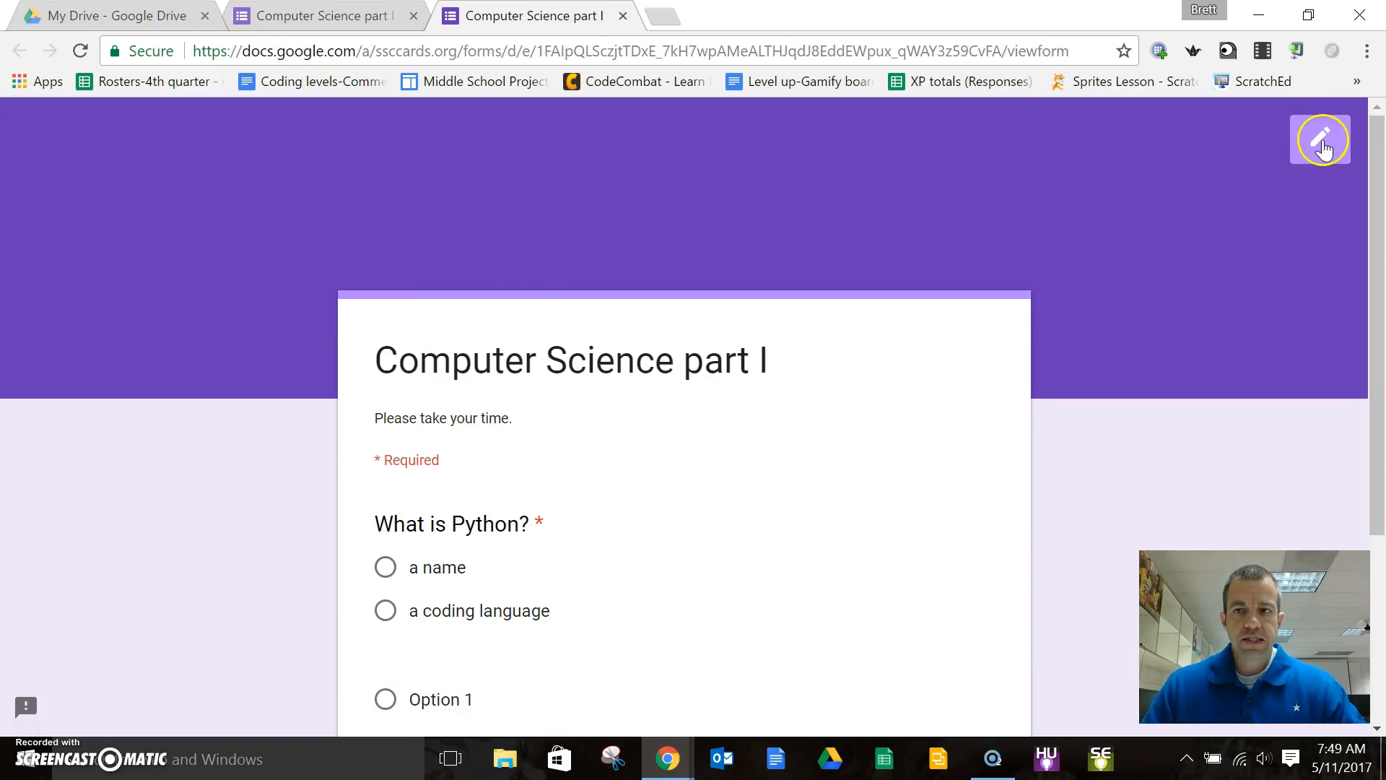
left_click(524, 49)
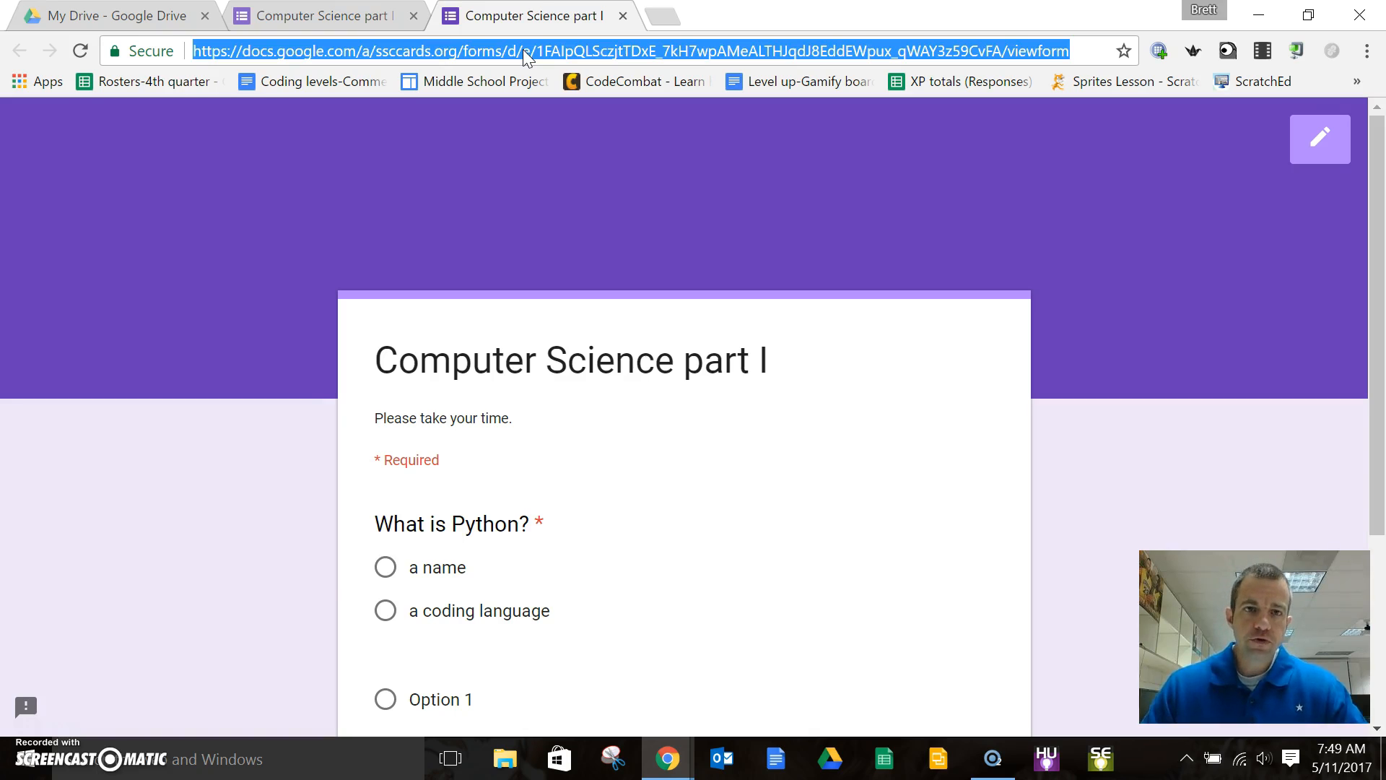
left_click(352, 16)
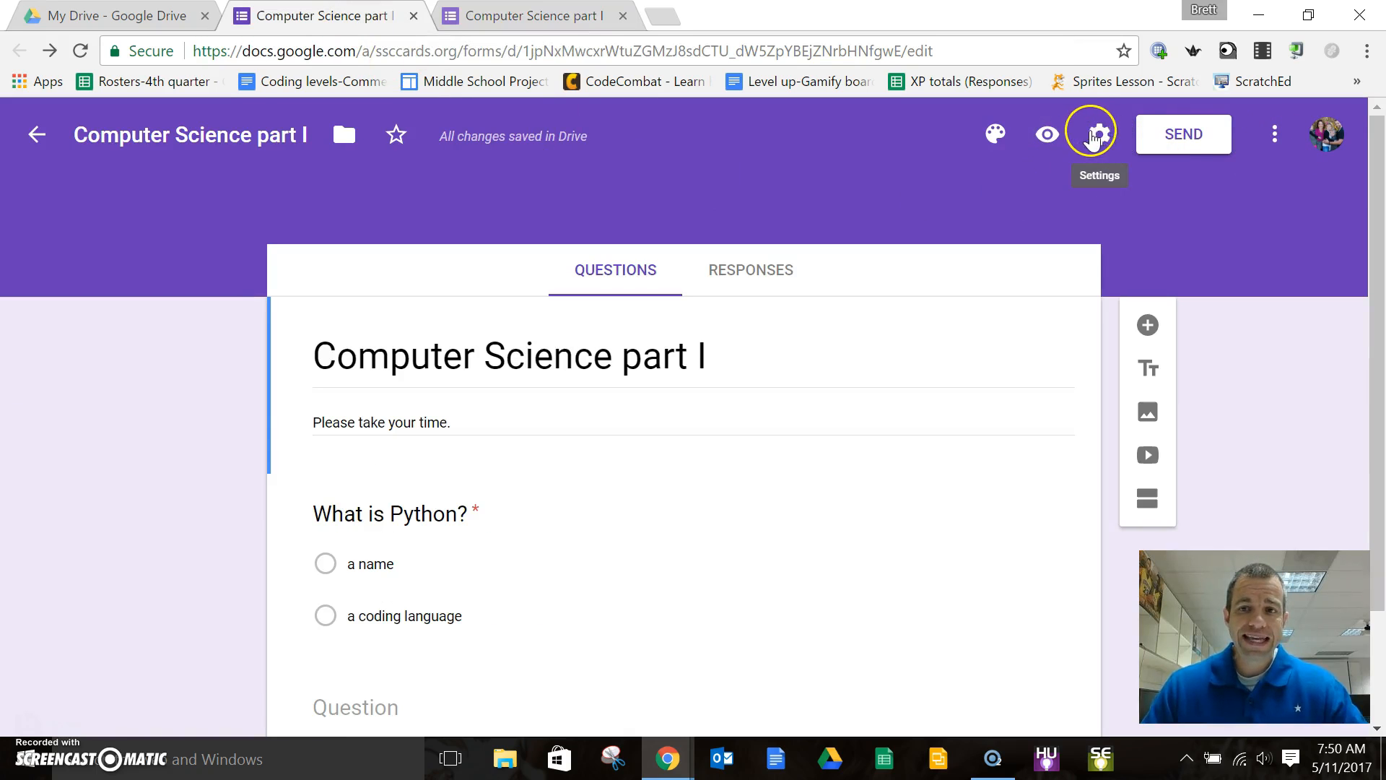
Turn off "Restrict to South Sioux City Schools users" in the form's general settings and save.
left_click(1114, 144)
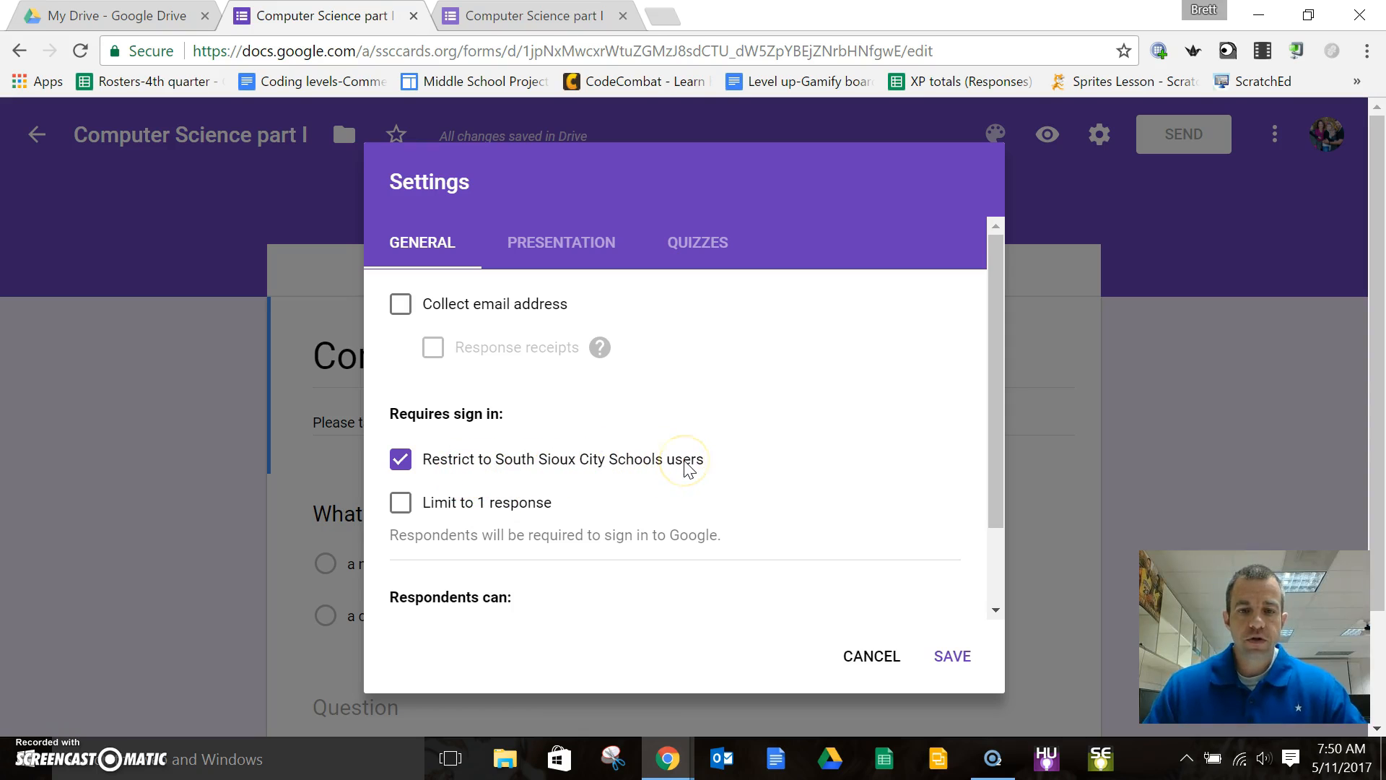
left_click(402, 462)
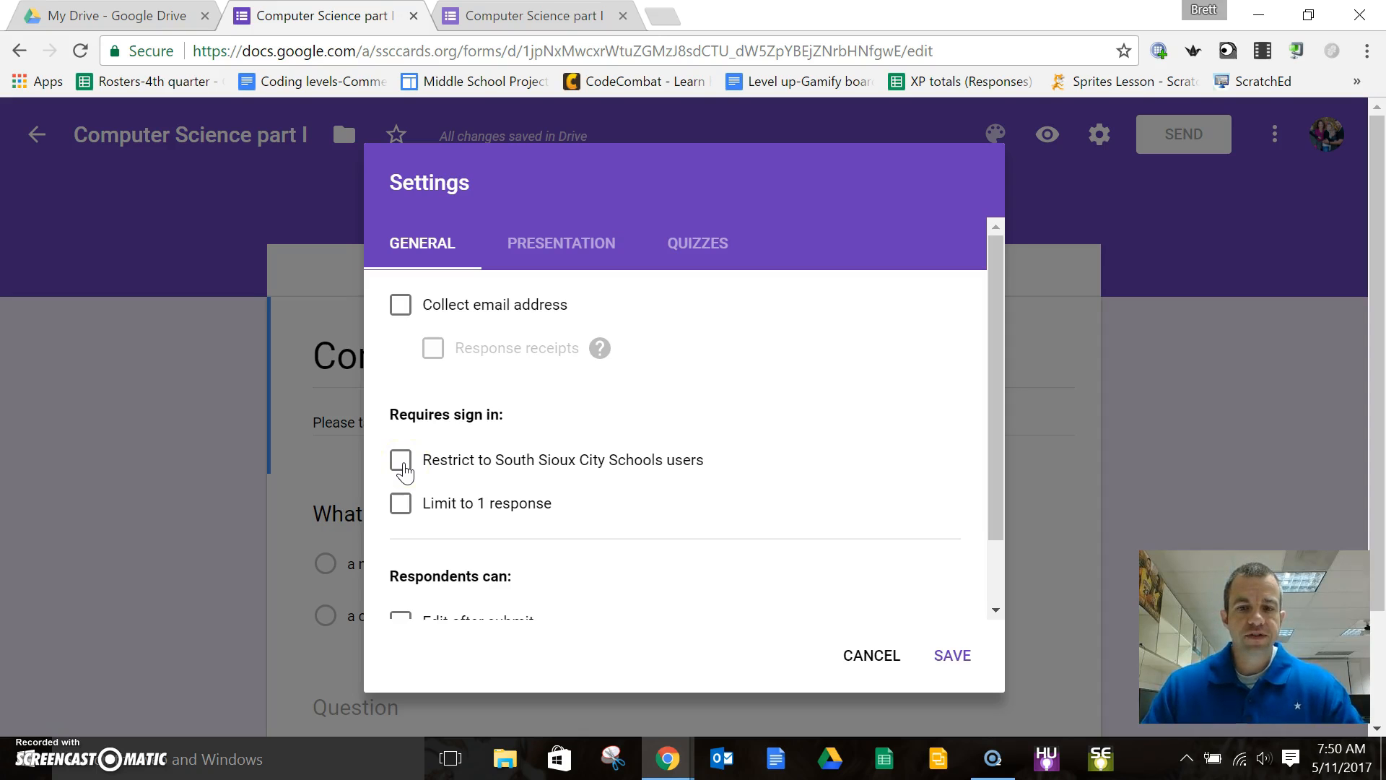
left_click(952, 656)
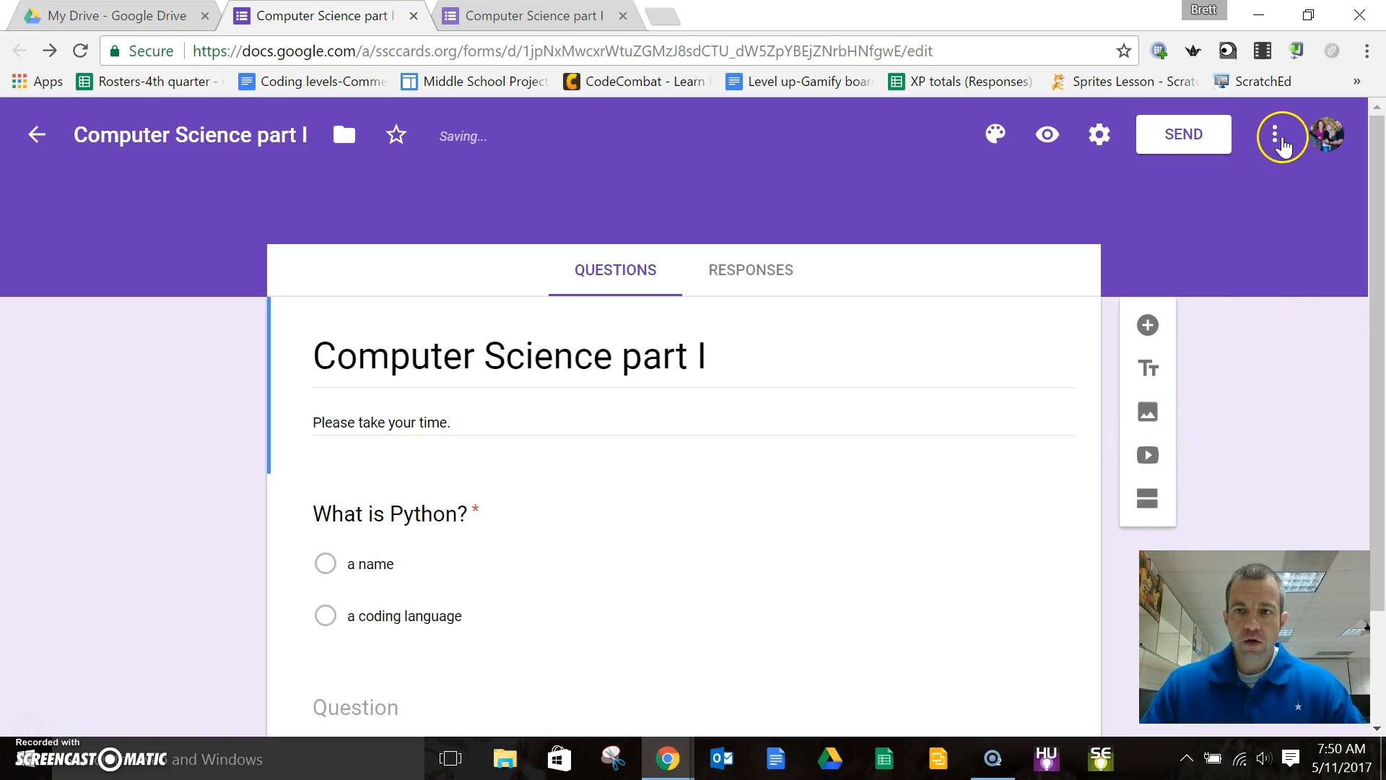
Look over the form's additional actions, browse the available Google Forms add-ons, and close the gallery without installing any.
left_click(1275, 137)
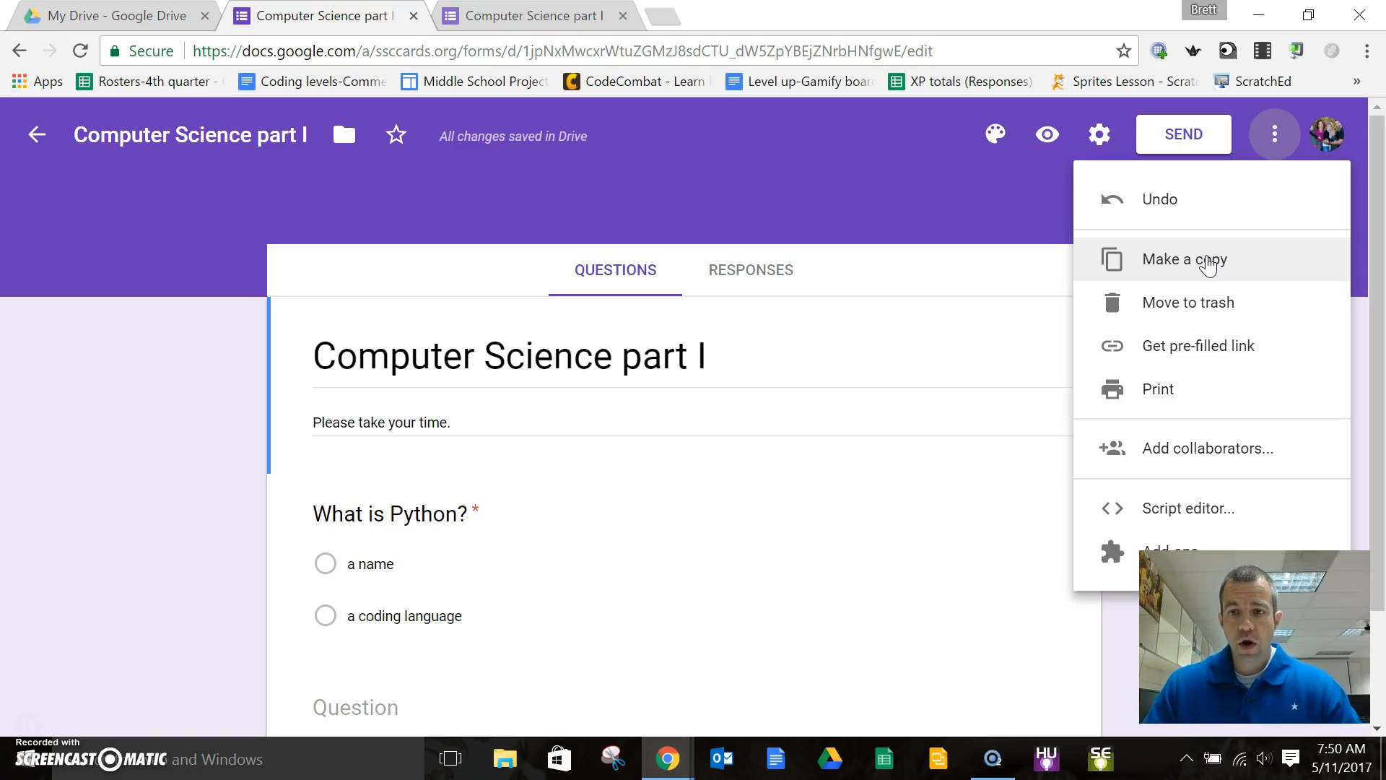
left_click(1201, 310)
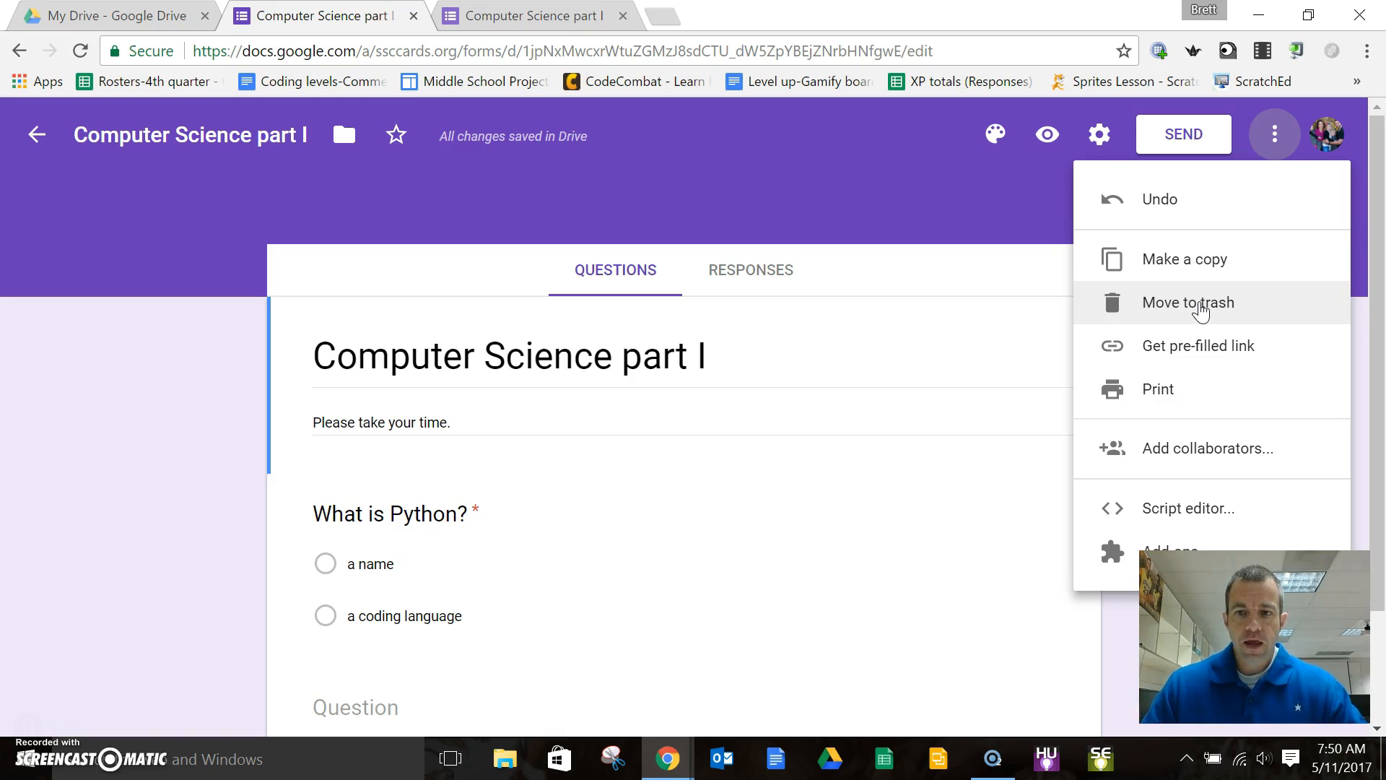
left_click(1169, 395)
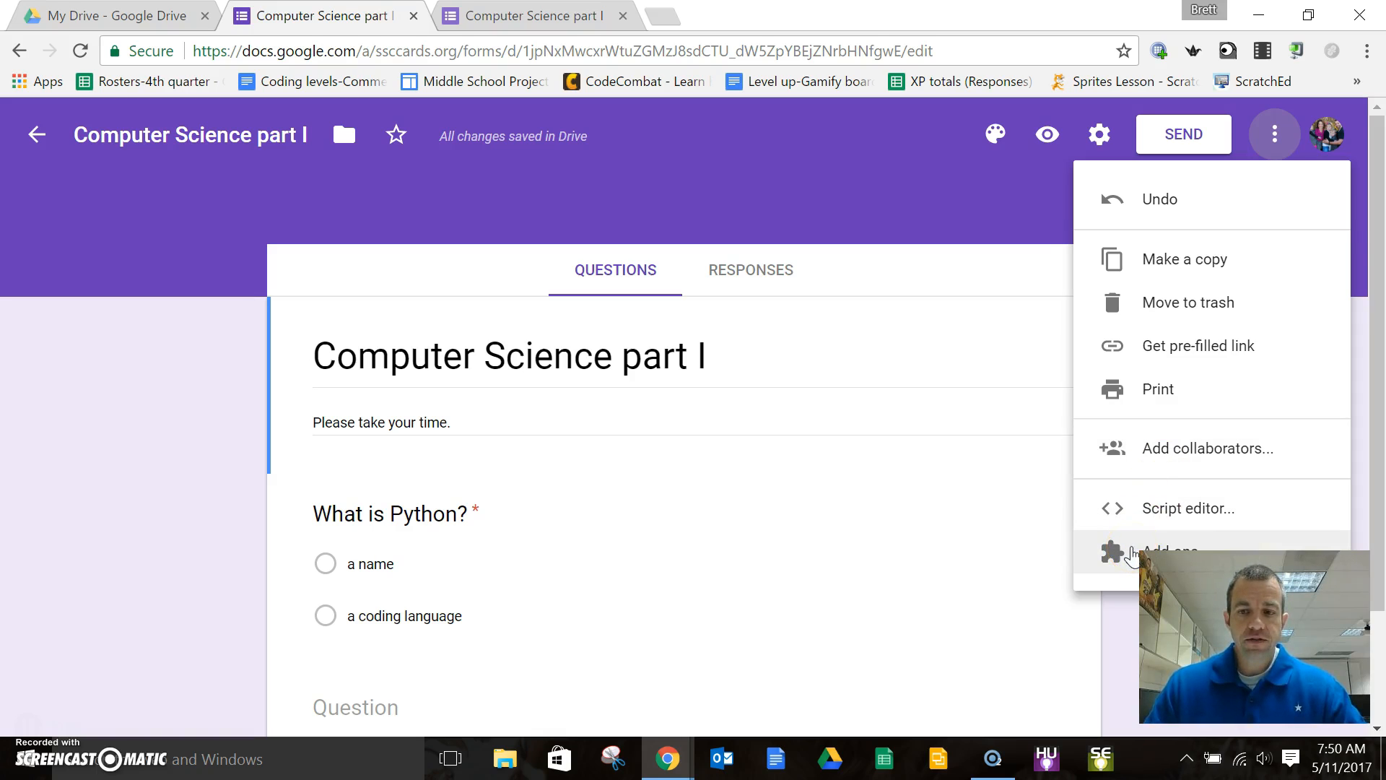
left_click(1132, 553)
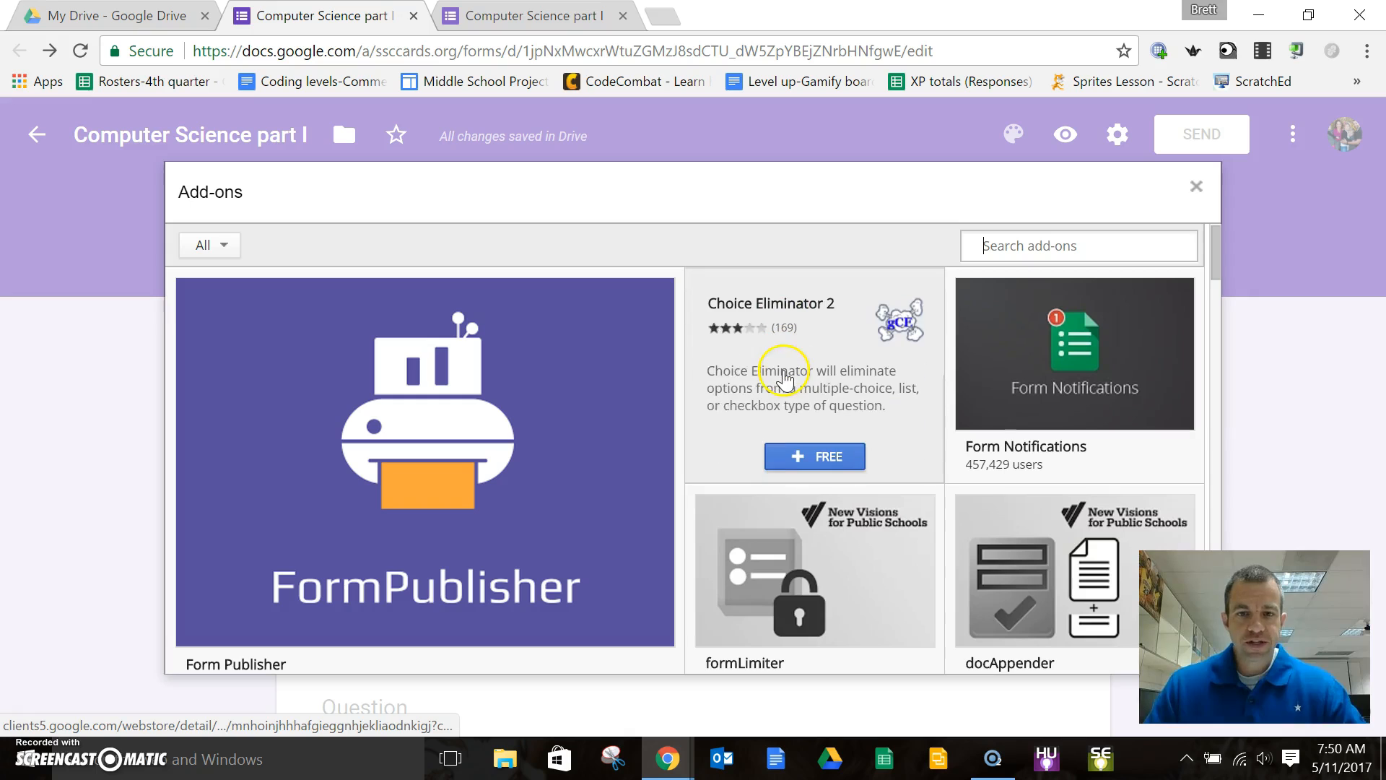
scroll(709, 407, "down", 1)
scroll(709, 408, "down", 3)
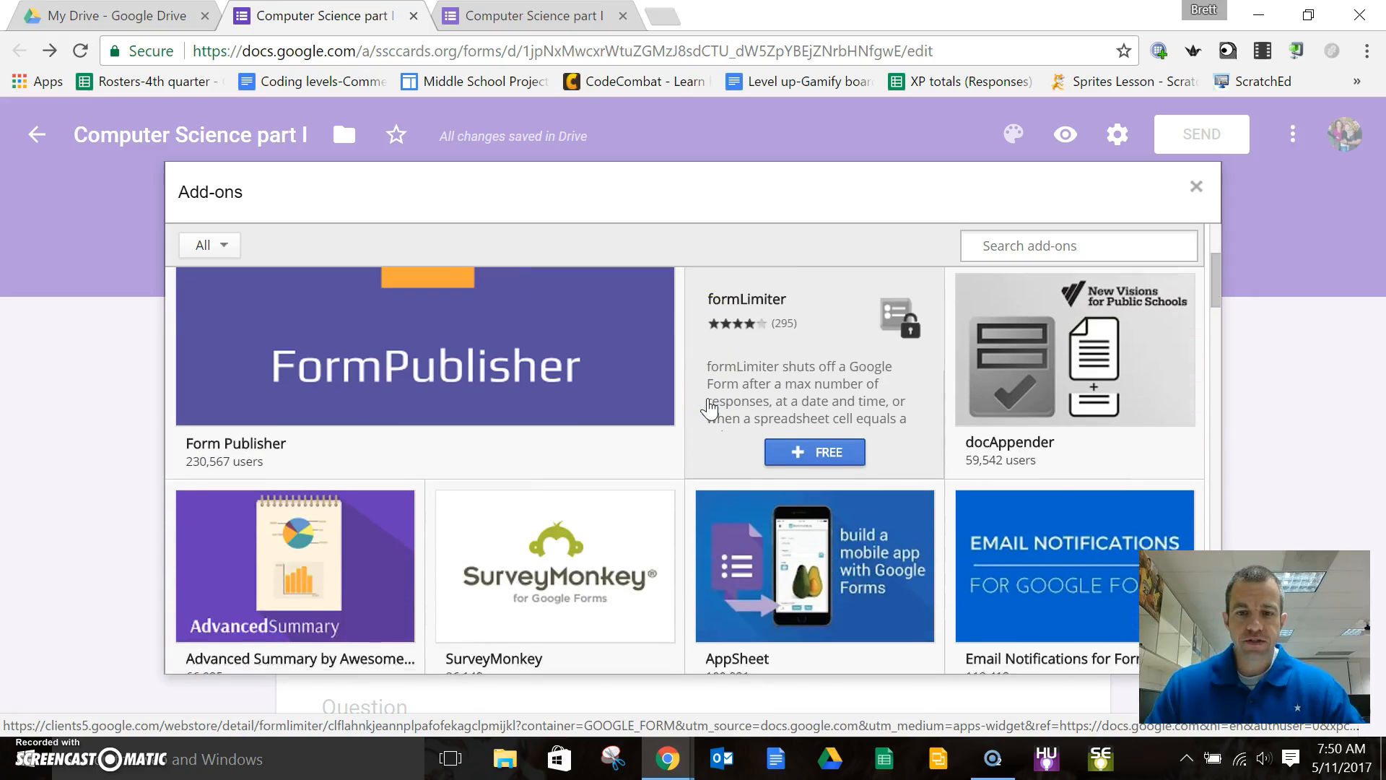
scroll(709, 408, "down", 2)
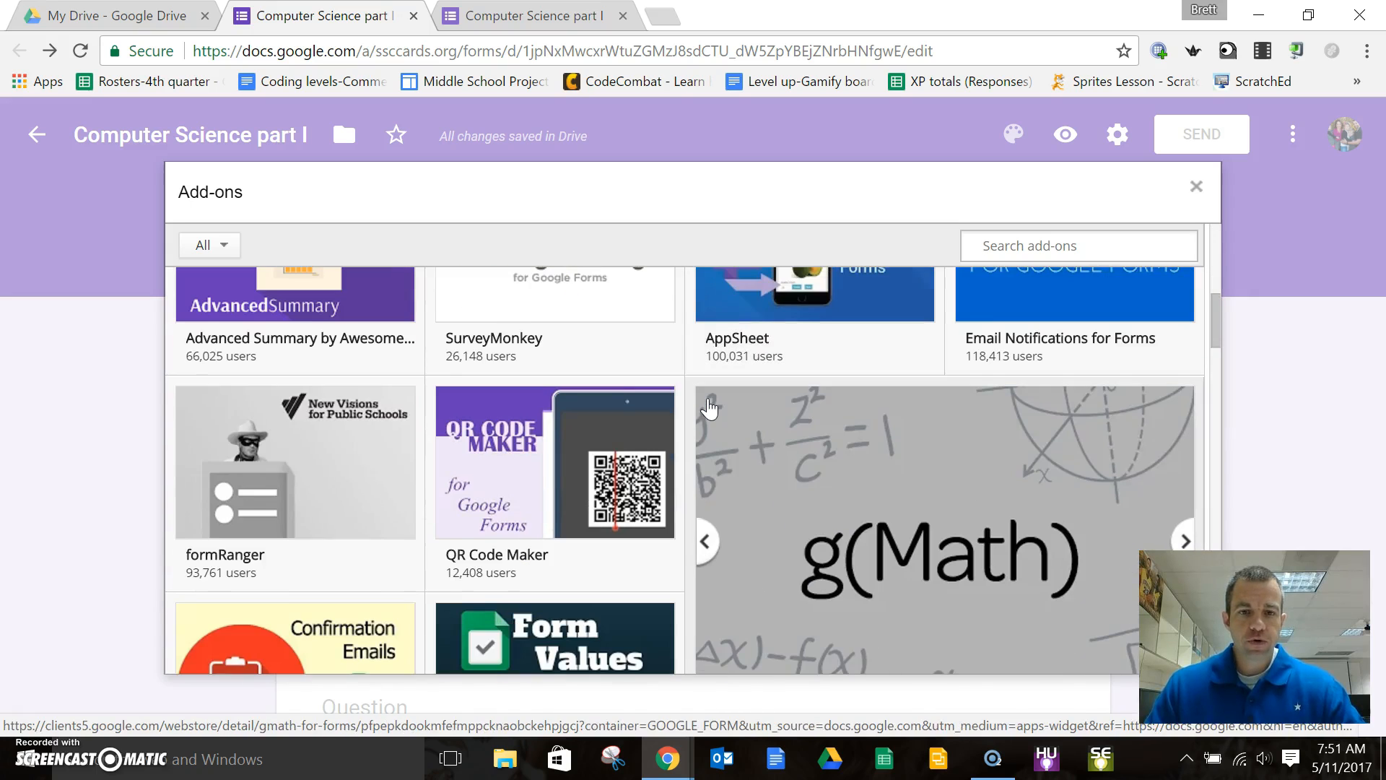
scroll(709, 408, "down", 4)
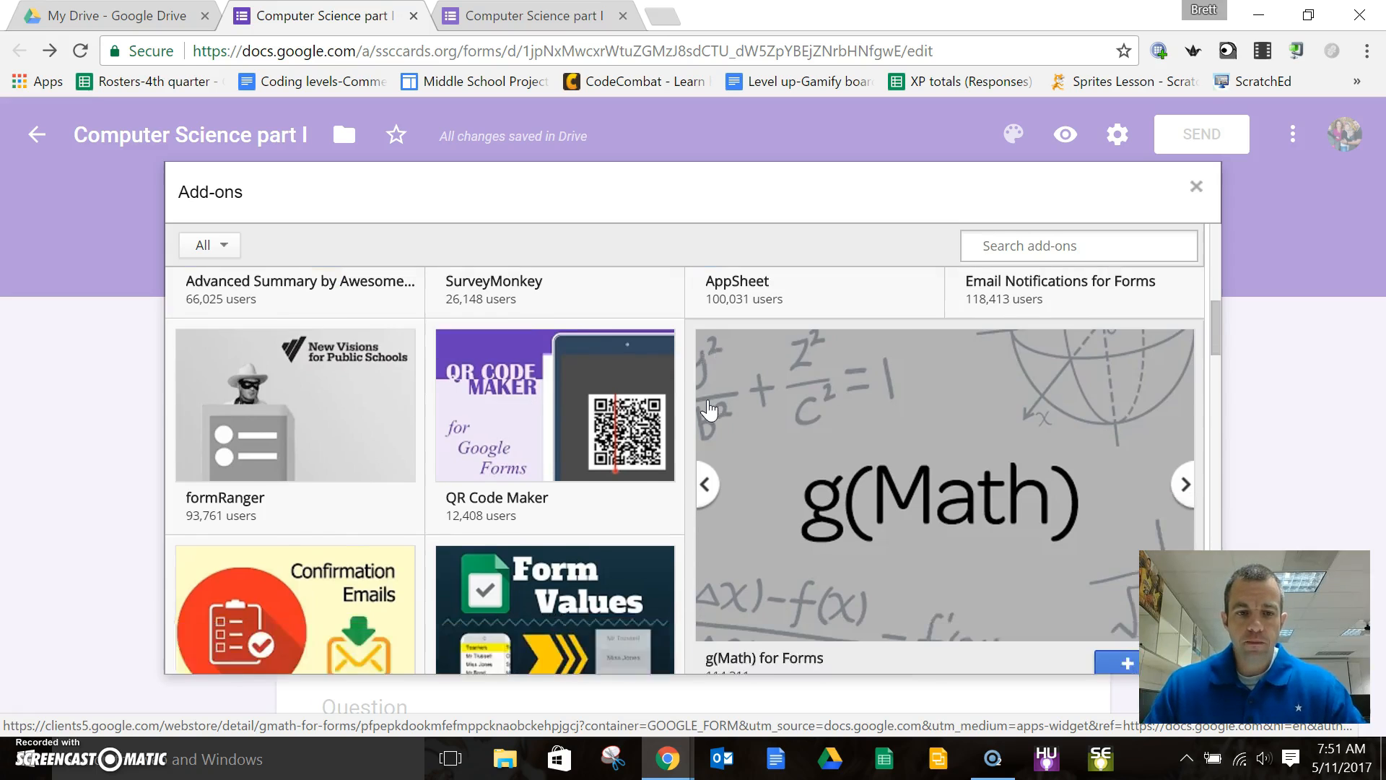
scroll(709, 410, "down", 3)
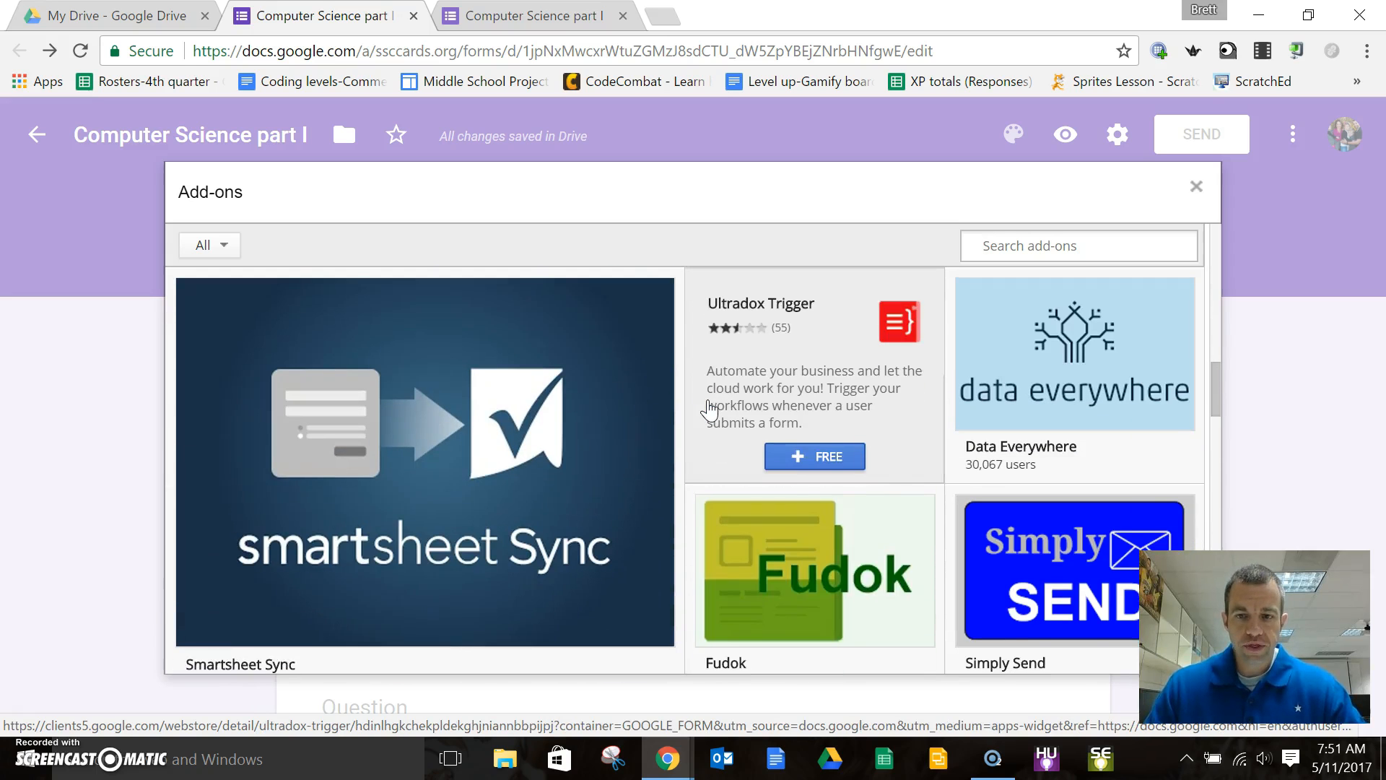
scroll(708, 409, "up", 12)
scroll(709, 410, "up", 2)
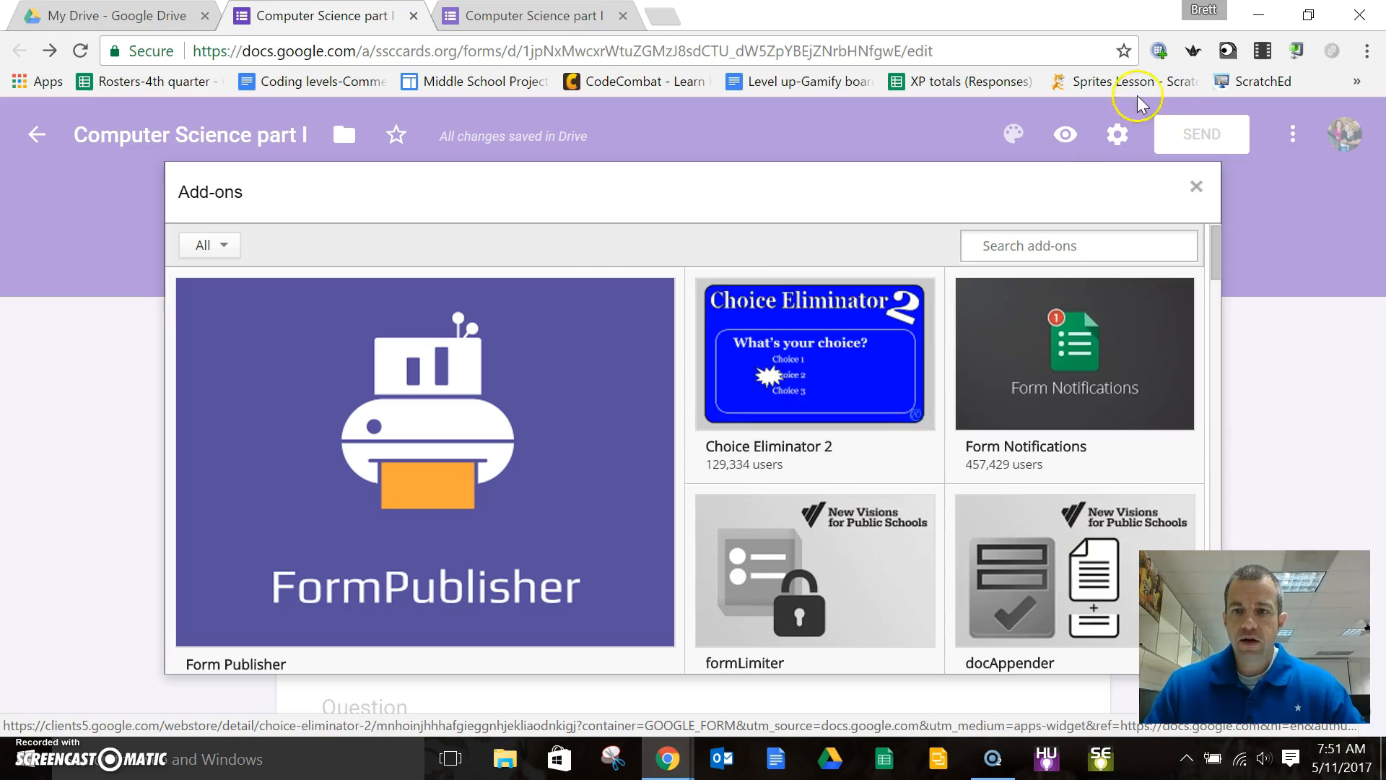
left_click(1196, 188)
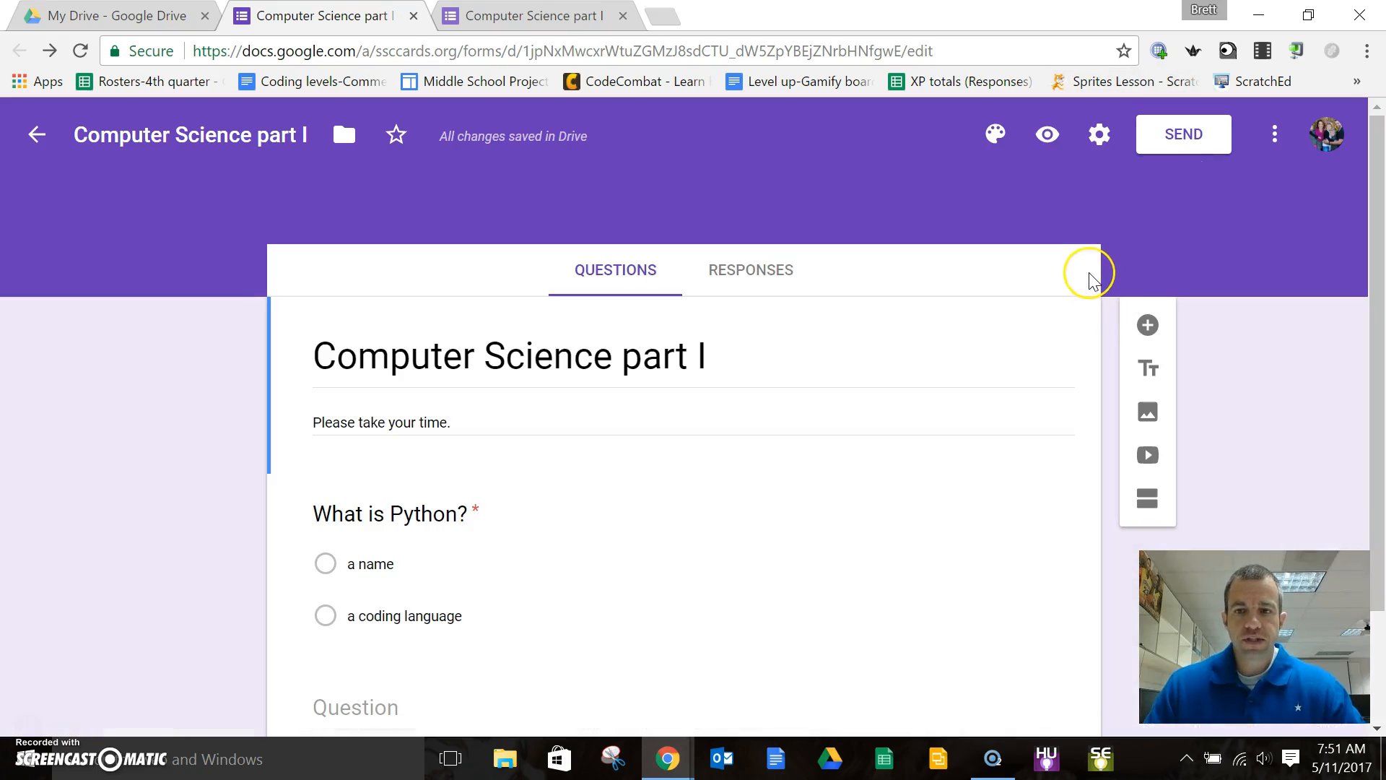